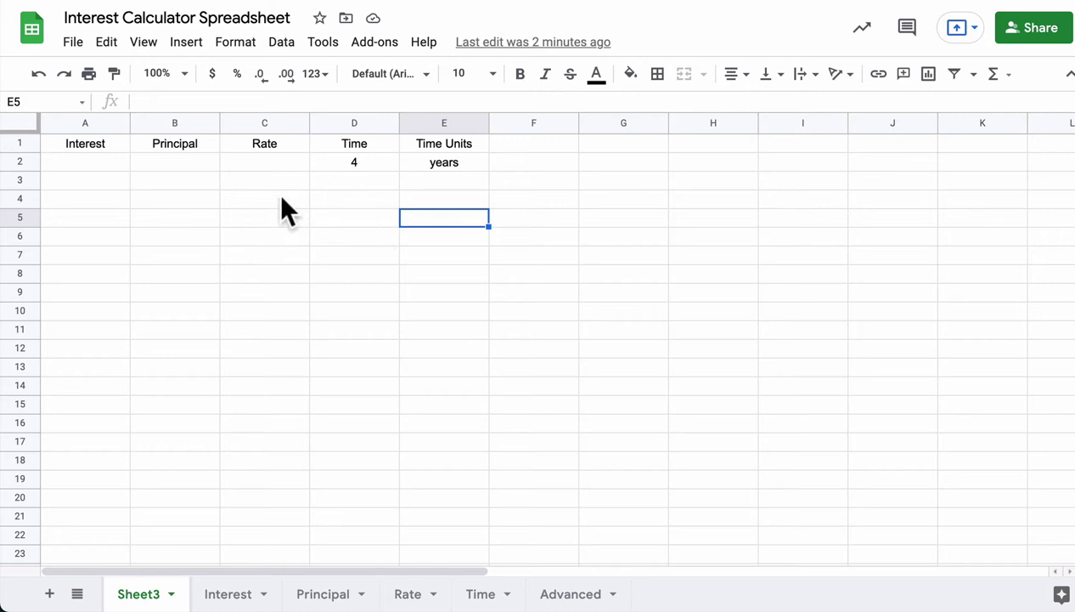
# Review the Interest, Principal, Rate, Time and Time Units columns and the entries under Time and Time Units.
pyautogui.click(89, 121)
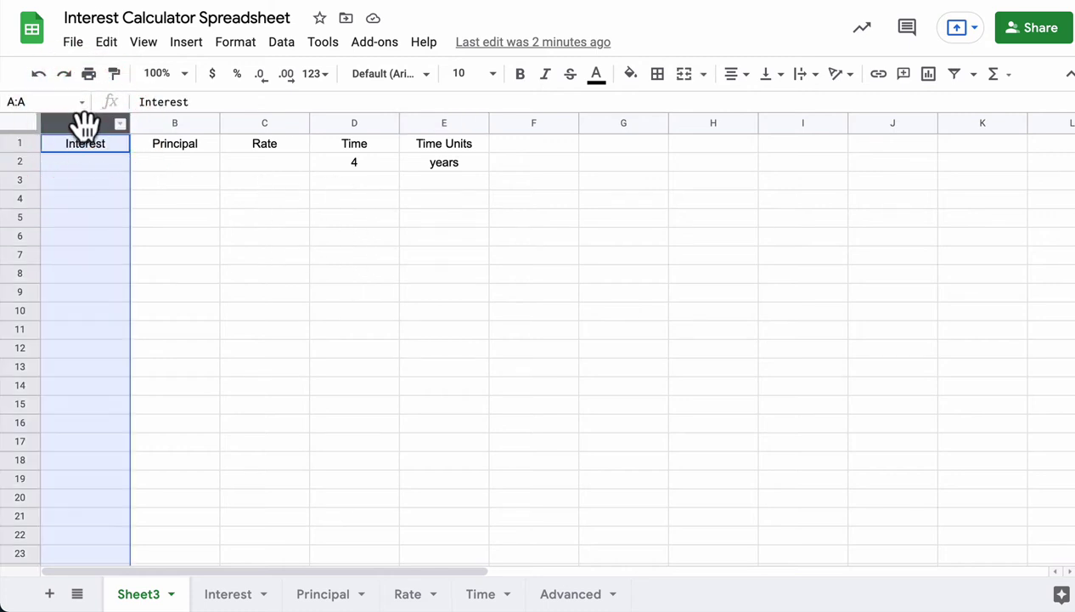
pyautogui.click(159, 121)
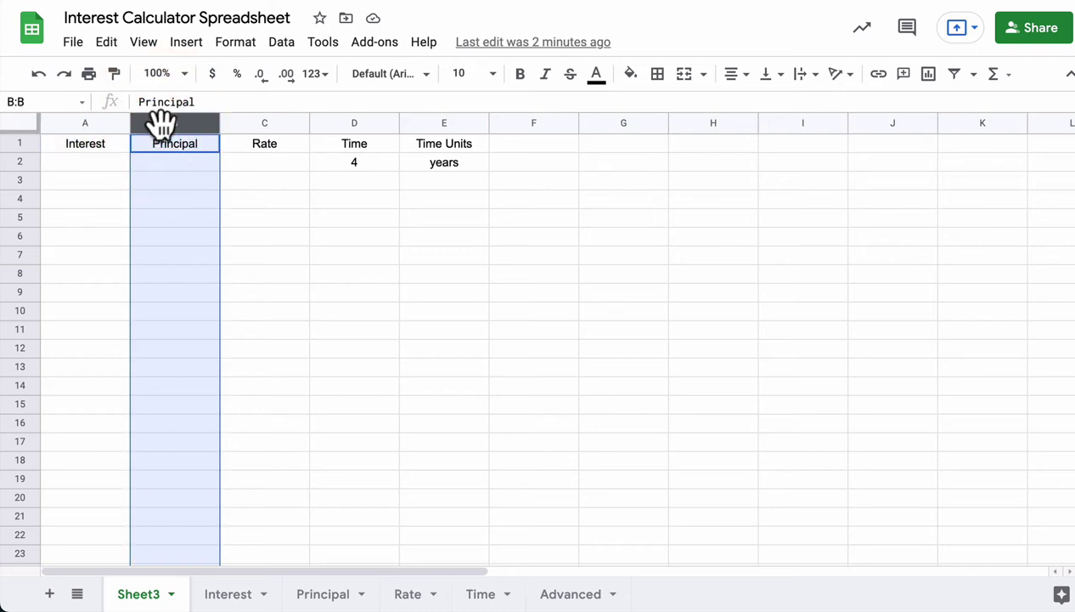
pyautogui.click(255, 121)
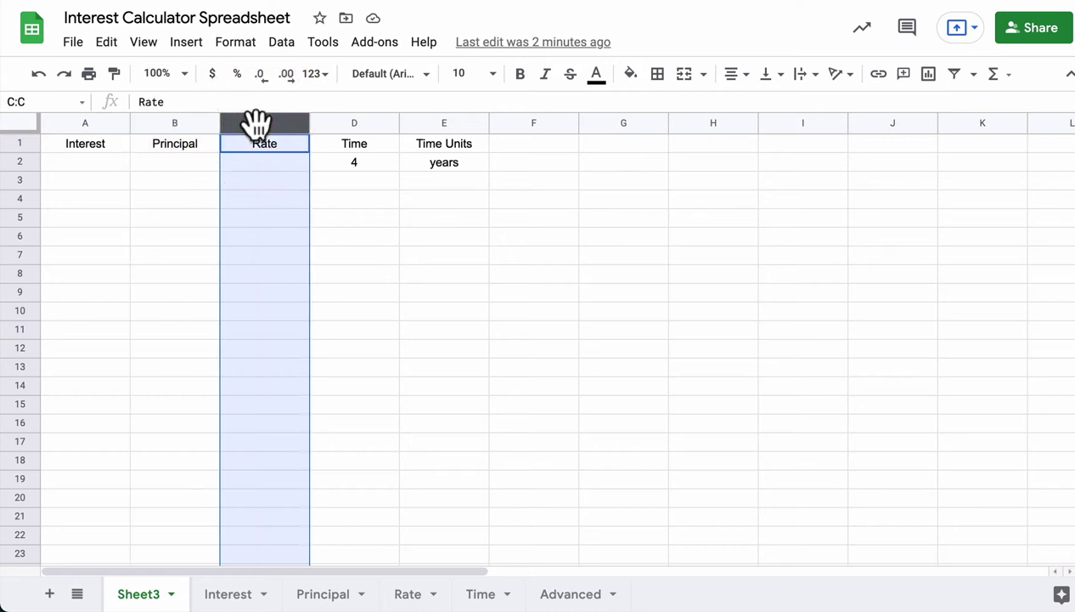
pyautogui.click(338, 118)
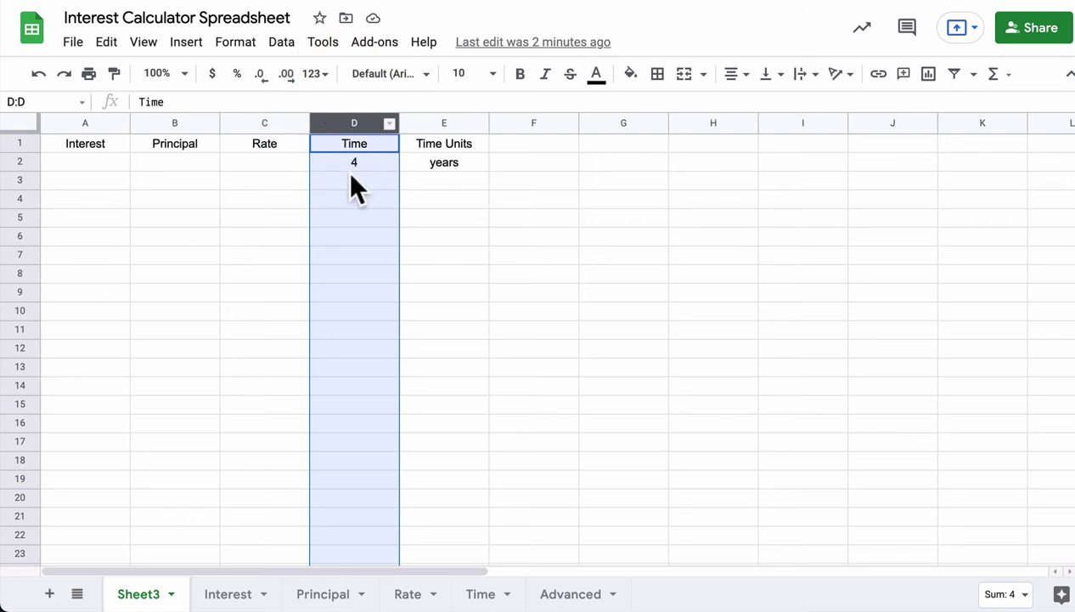
pyautogui.click(429, 123)
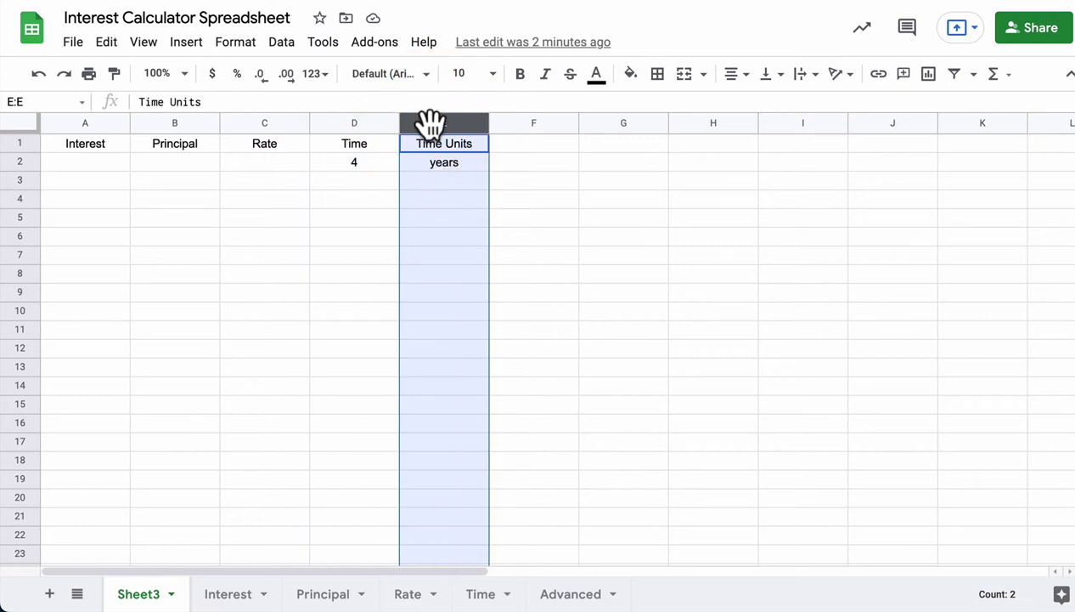
pyautogui.click(374, 167)
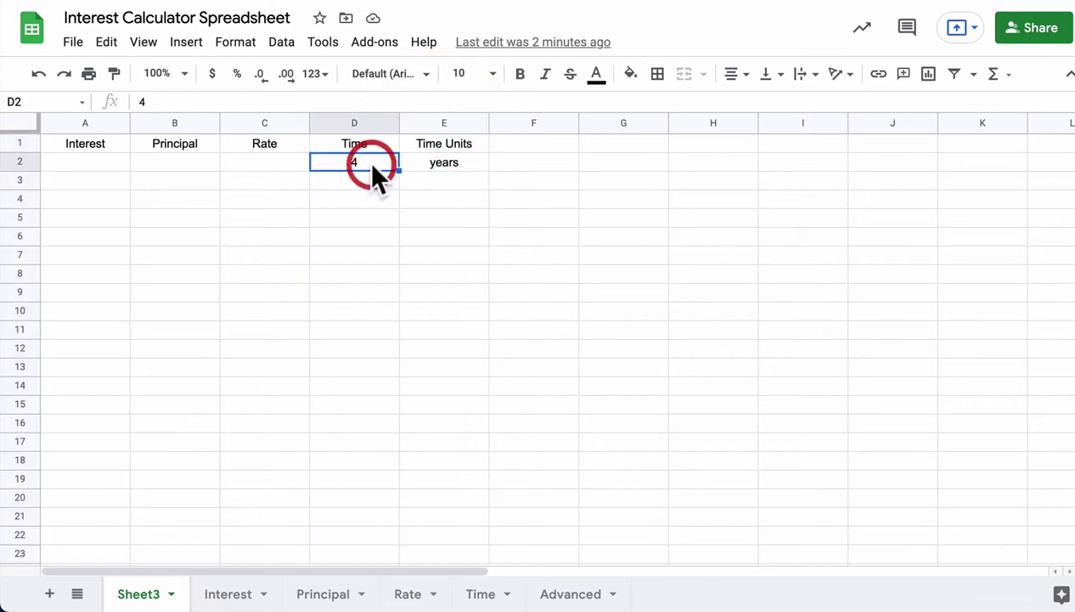
pyautogui.click(424, 164)
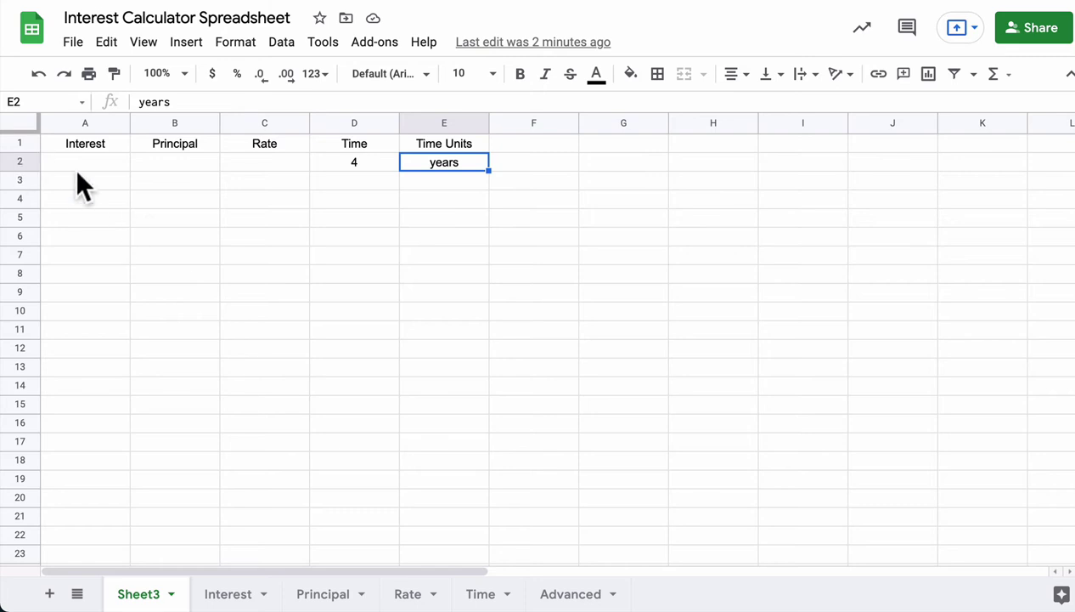
# Apply alternating colors to the entire sheet using the default style with the magenta header and pink rows.
pyautogui.click(18, 124)
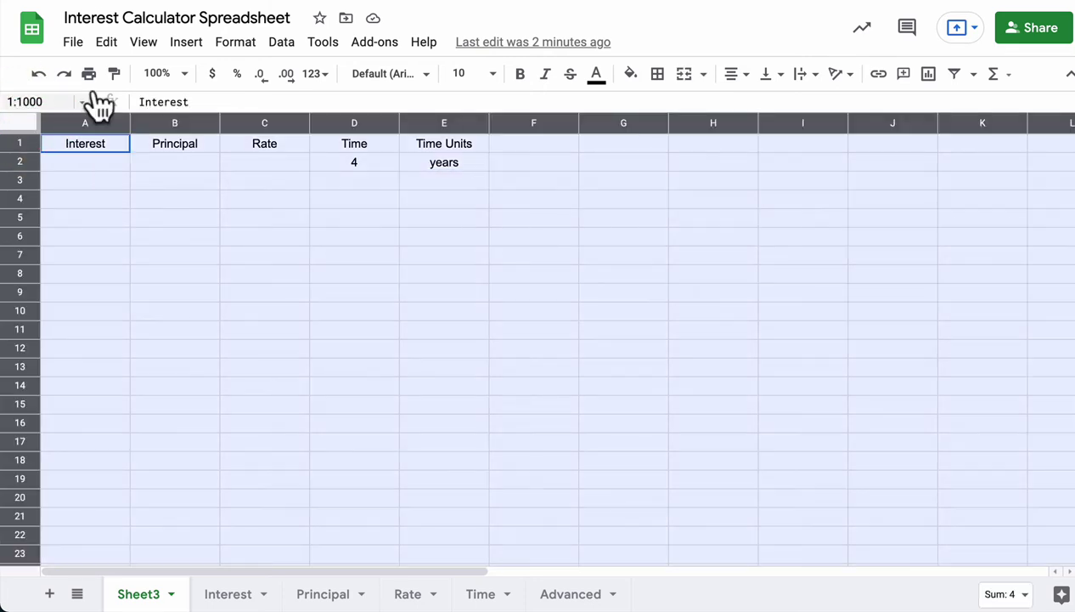
pyautogui.click(225, 44)
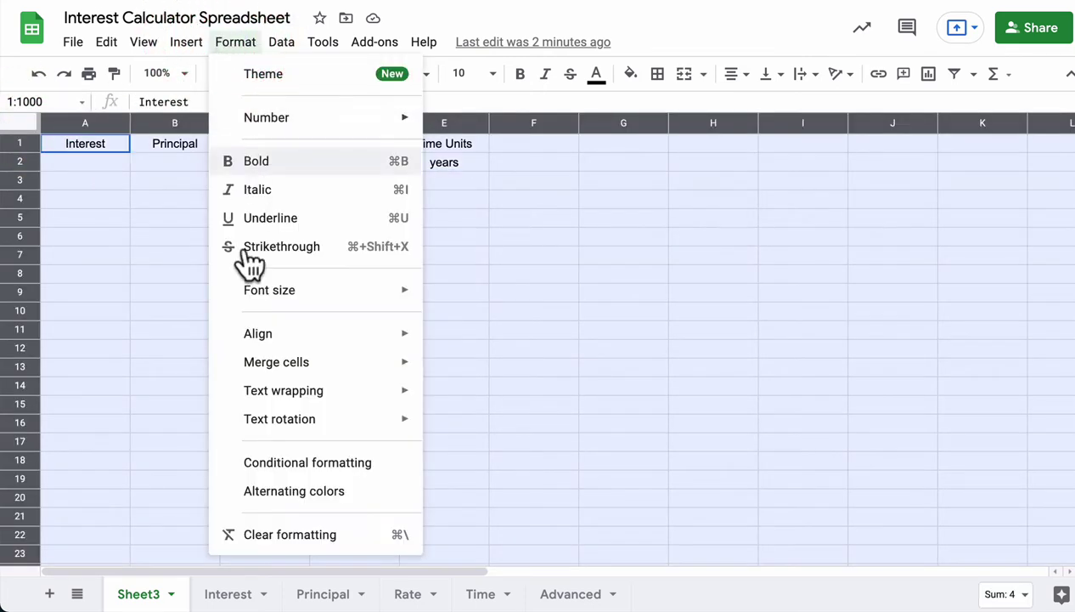
pyautogui.click(283, 483)
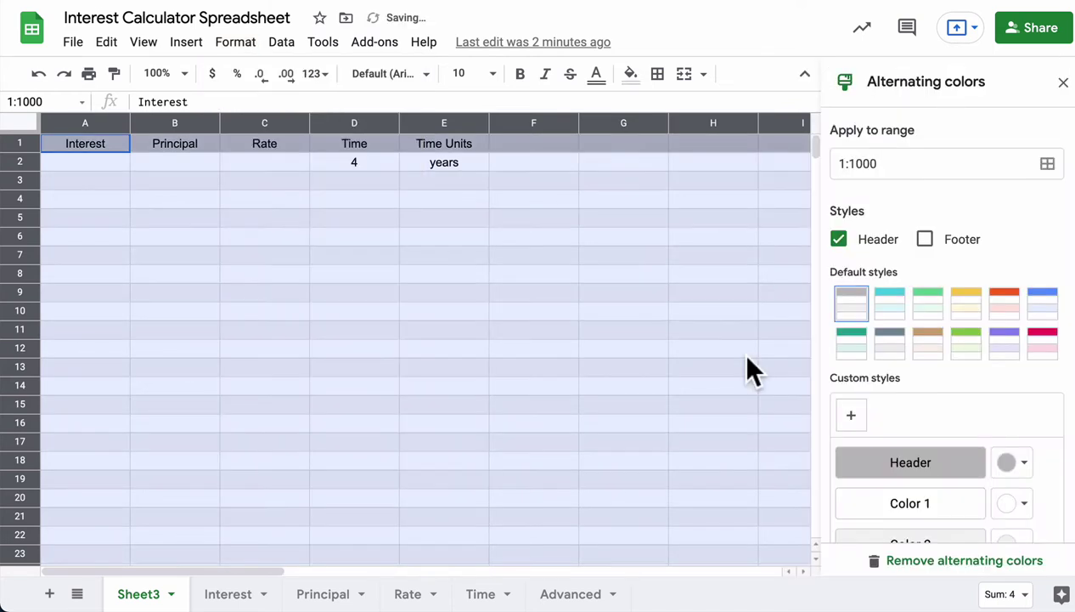
pyautogui.click(1045, 344)
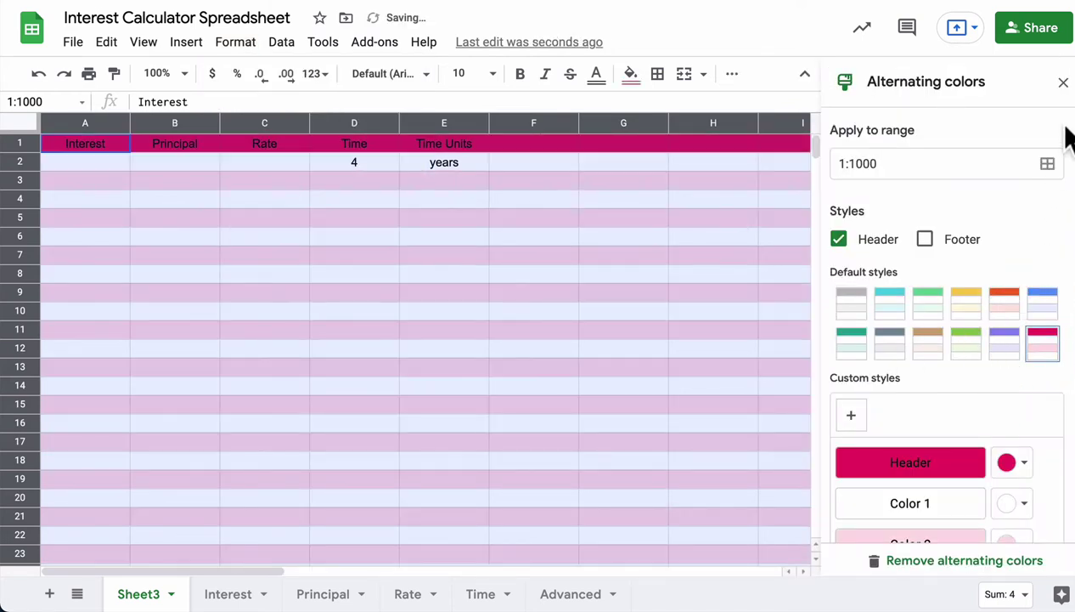
pyautogui.click(1062, 83)
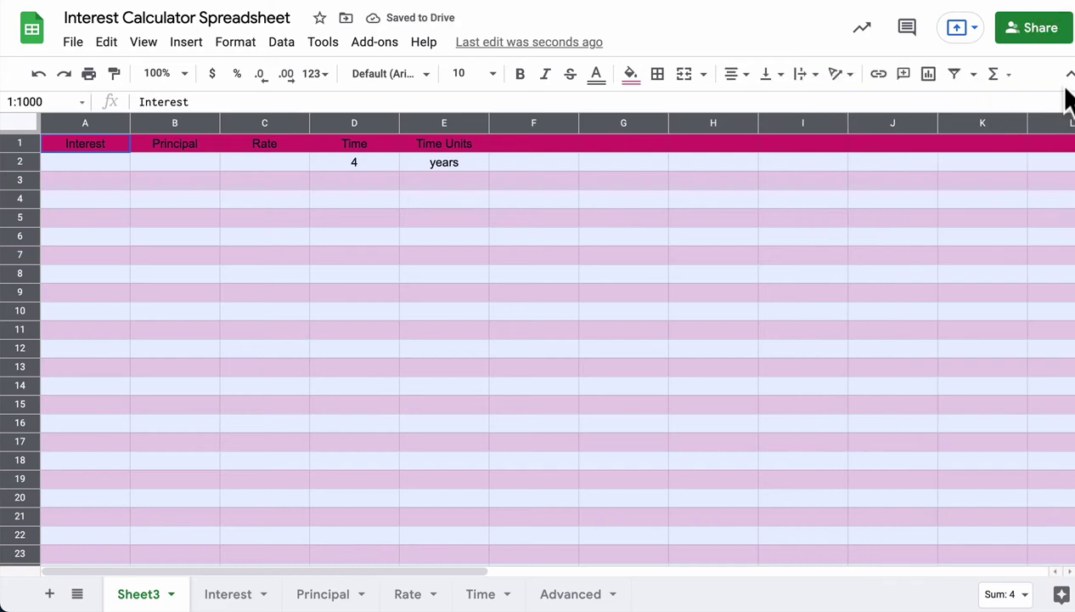
# Set the sheet's zoom to 200% and clear the whole-sheet selection.
pyautogui.click(175, 73)
pyautogui.click(162, 271)
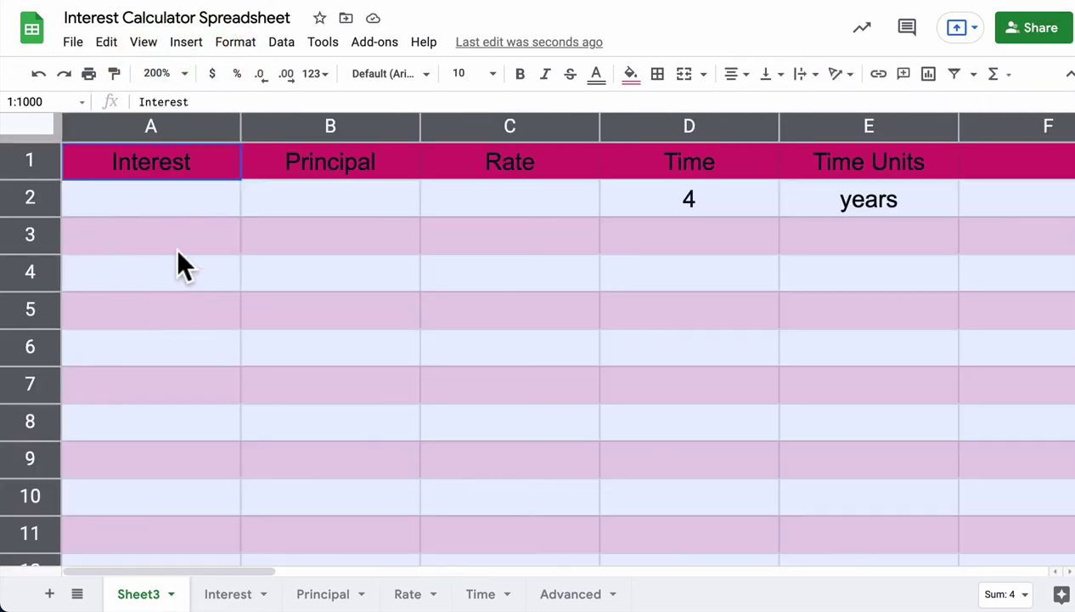
pyautogui.click(371, 281)
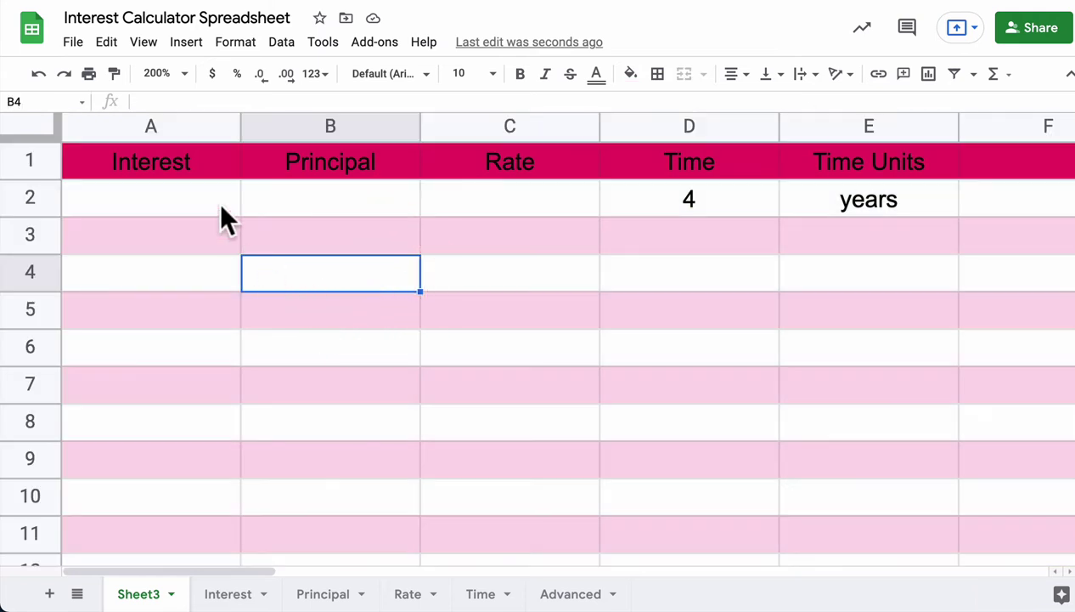
# Make the header row bold and freeze row 1 so it stays in place during scrolling.
pyautogui.click(32, 160)
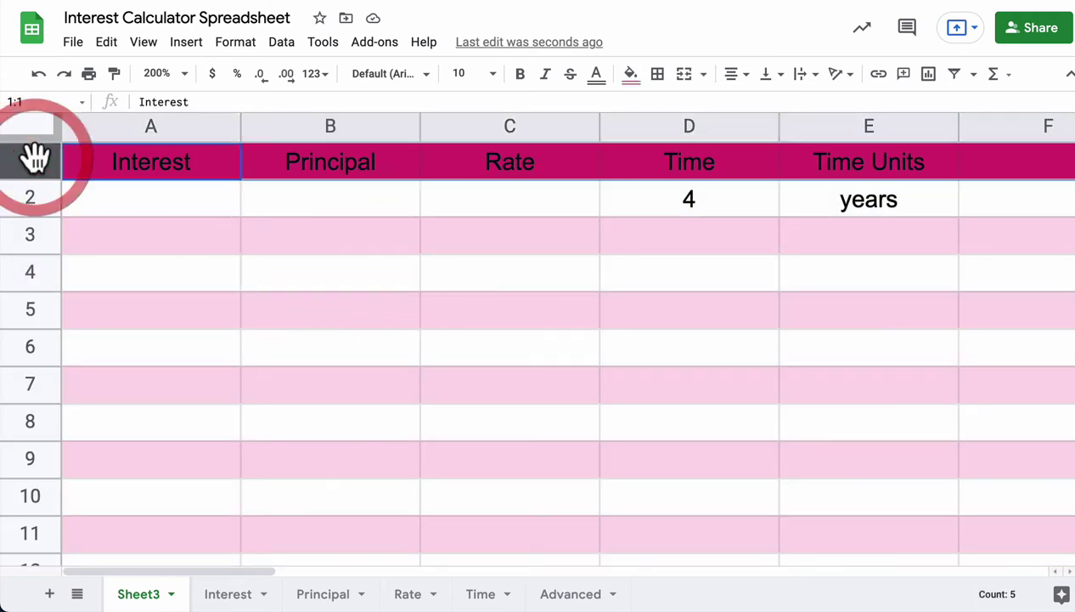
pyautogui.hotkey('ctrl', 'b')
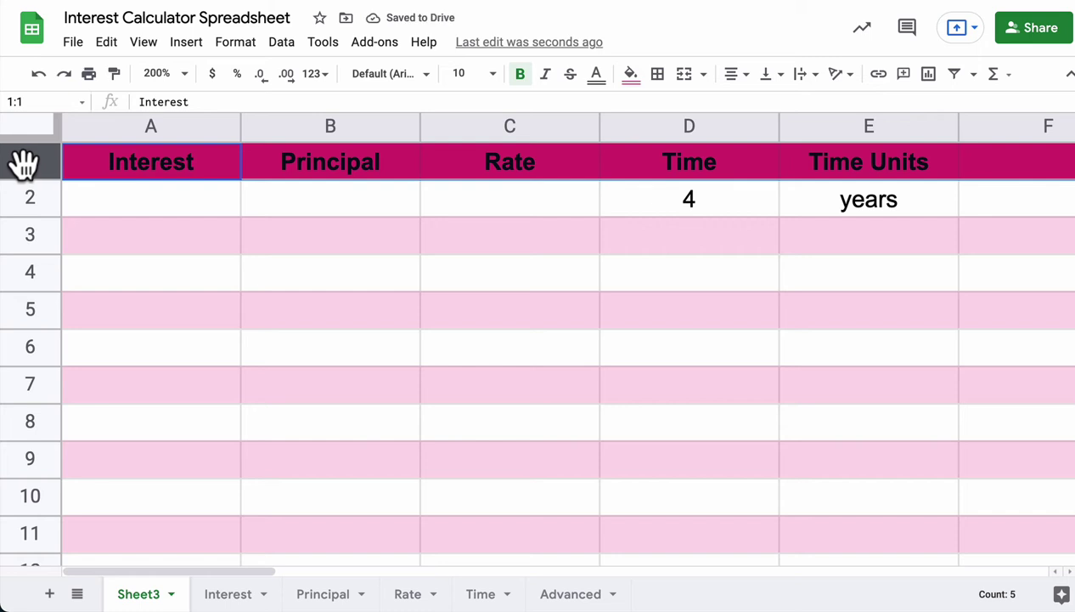
pyautogui.click(158, 54)
pyautogui.moveTo(158, 75)
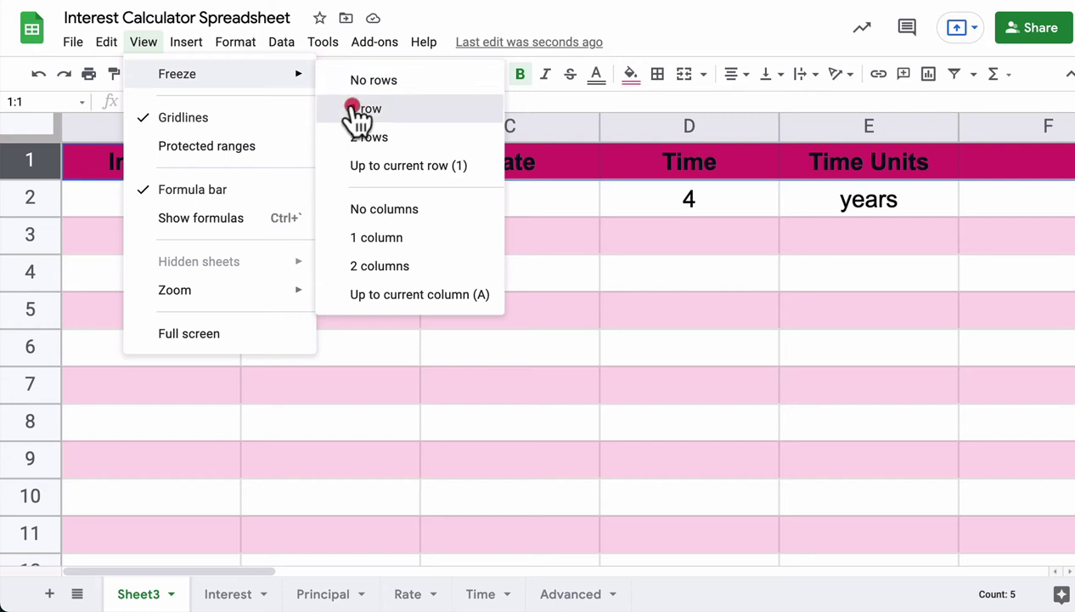
pyautogui.click(353, 106)
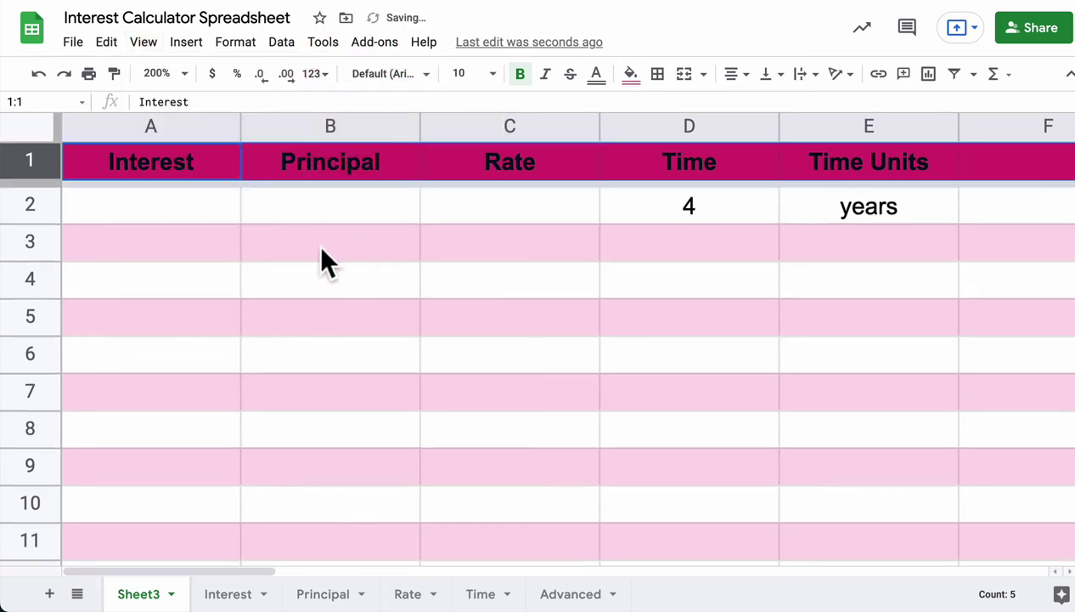
pyautogui.scroll(-2, 321, 249)
pyautogui.scroll(2, 321, 249)
pyautogui.hscroll(1, 321, 249)
pyautogui.hscroll(-1, 322, 249)
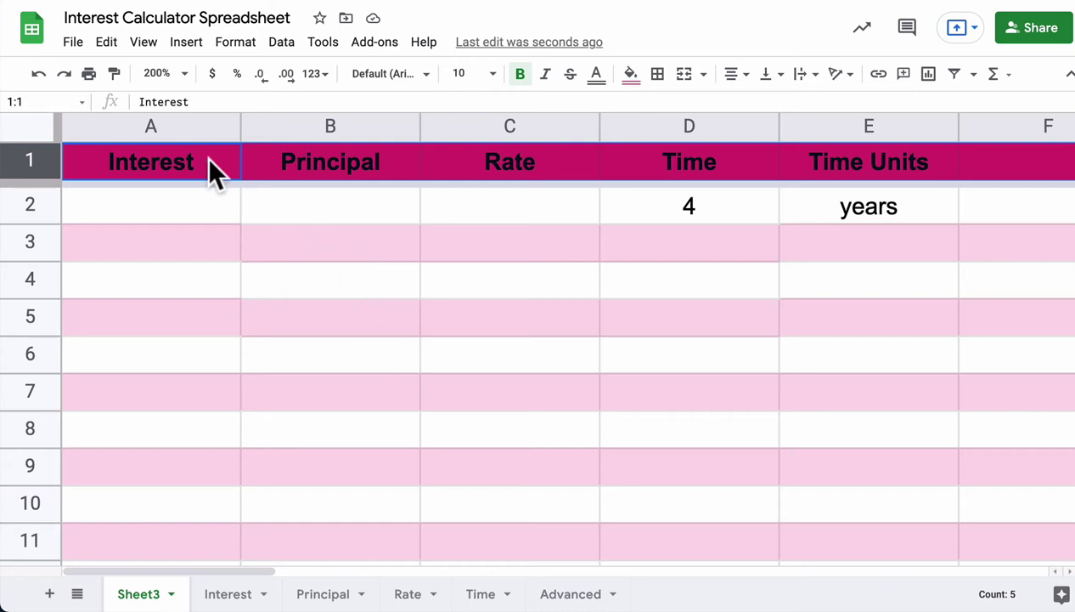
# Check whether the Interest and Principal columns use the Currency number format.
pyautogui.click(176, 125)
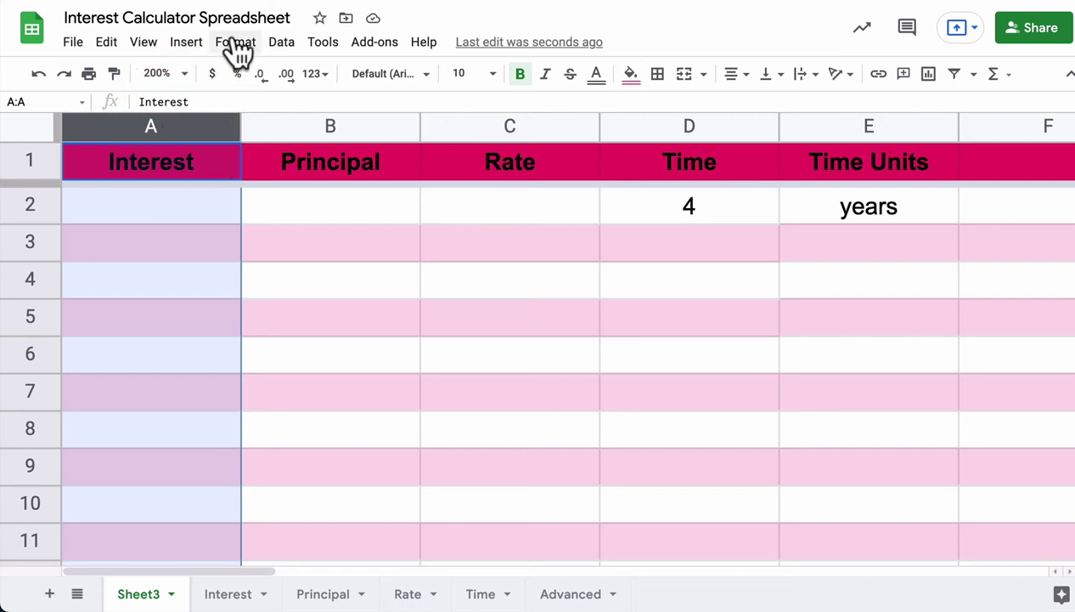
pyautogui.keyDown('shift'); pyautogui.click(255, 126); pyautogui.keyUp('shift')
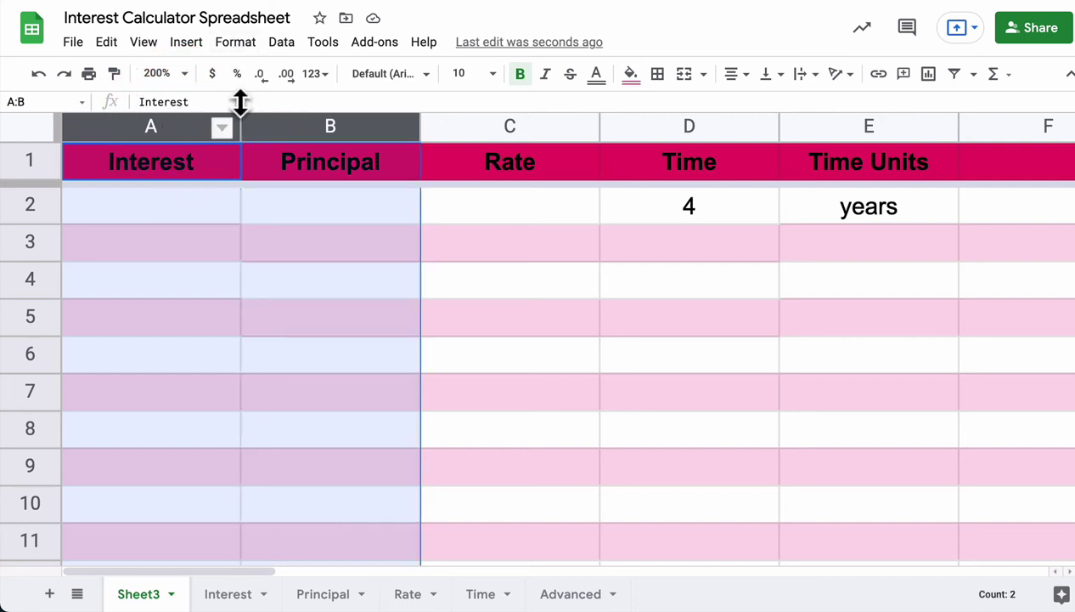
pyautogui.click(235, 43)
pyautogui.moveTo(253, 126)
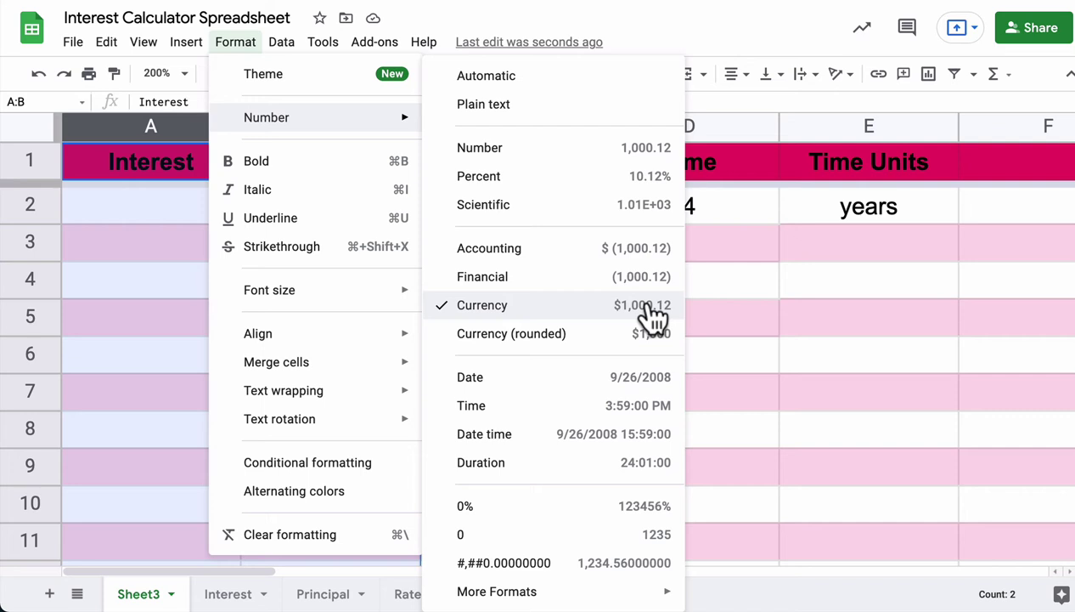
pyautogui.click(714, 274)
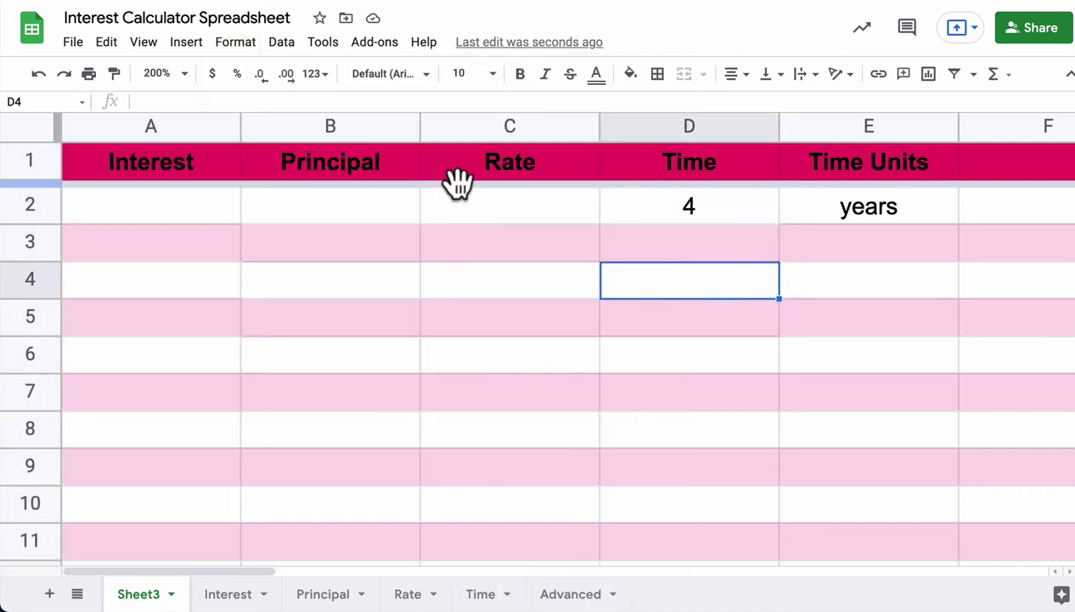
# Format the Rate column as Percent.
pyautogui.click(477, 127)
pyautogui.click(236, 44)
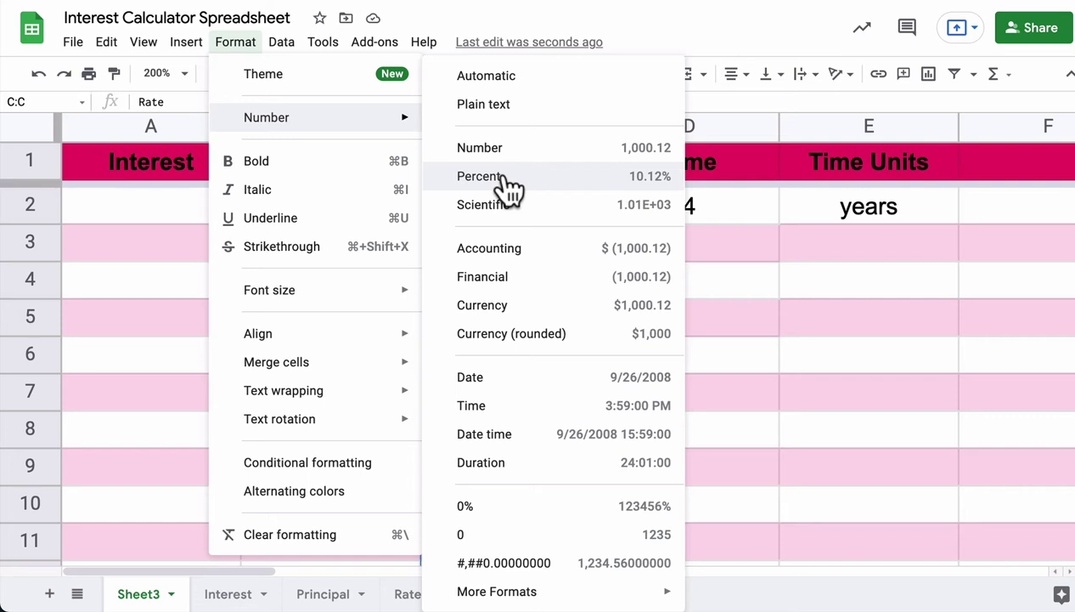
pyautogui.click(508, 180)
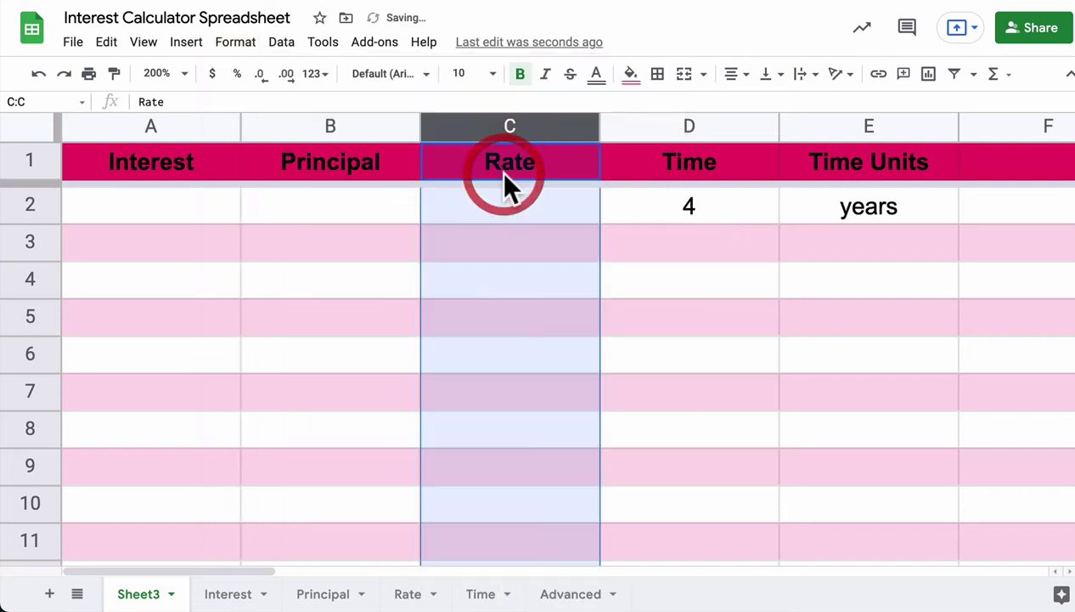
pyautogui.click(691, 209)
pyautogui.click(853, 212)
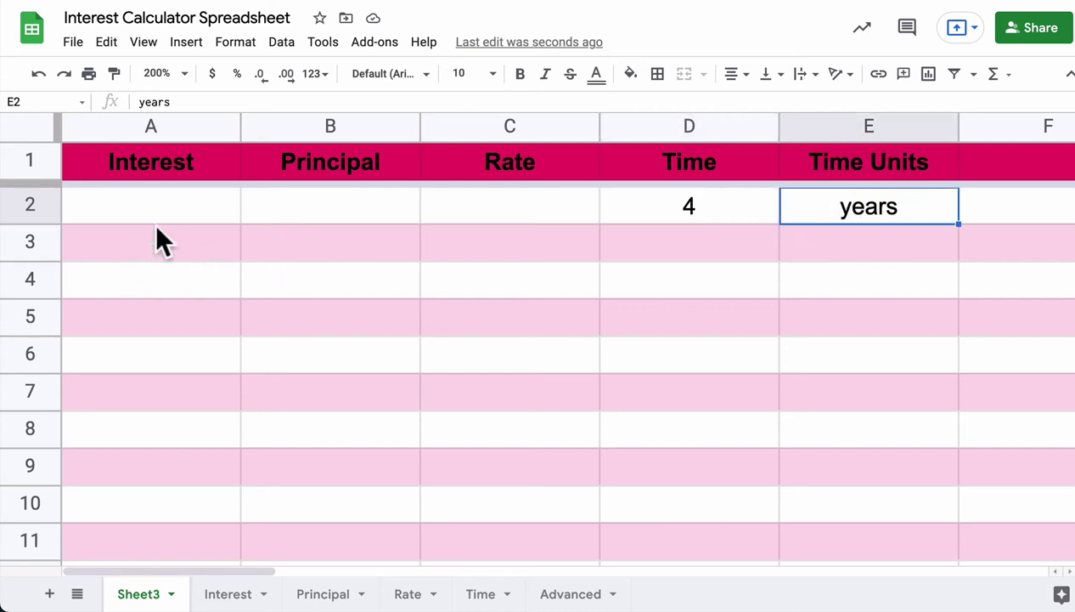
# Enter a principal of 2000 in B2 and a rate of 3.35% in C2.
pyautogui.click(181, 204)
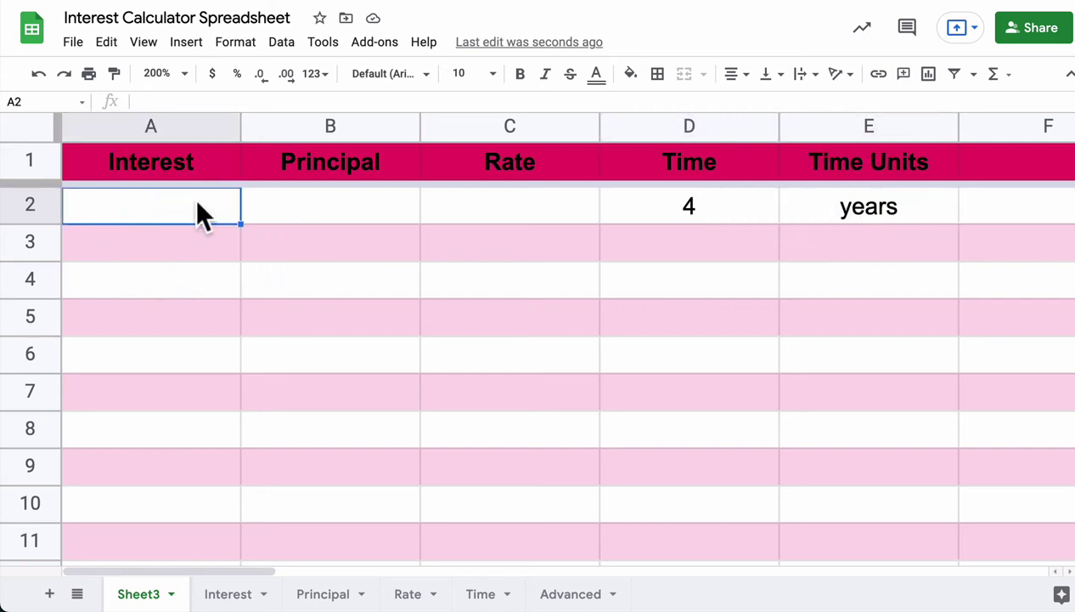
pyautogui.click(263, 209)
pyautogui.write('2')
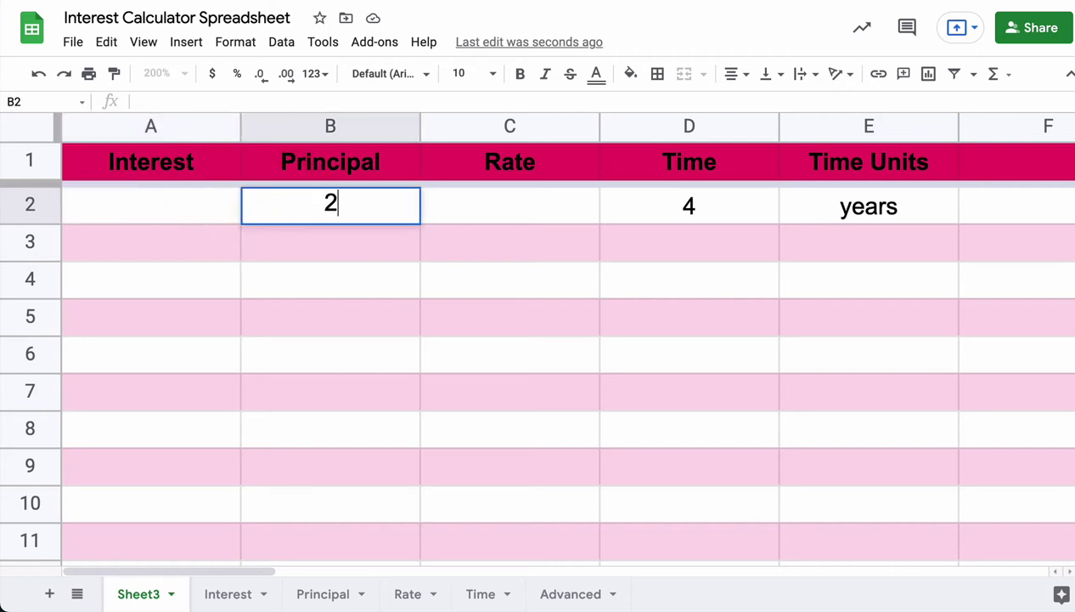
pyautogui.write('00')
pyautogui.press('Tab')
pyautogui.click(330, 205)
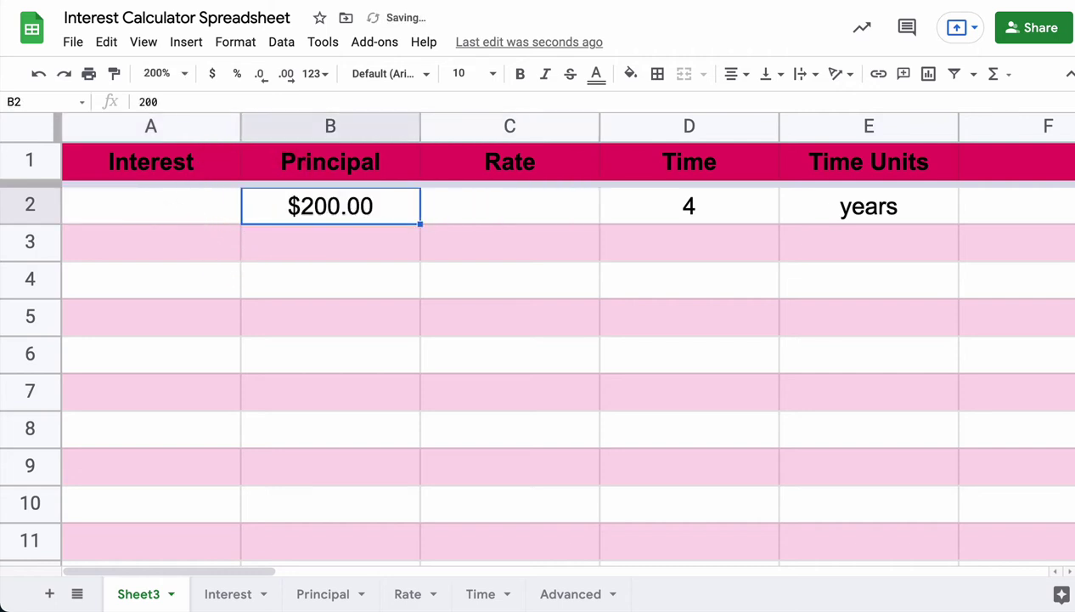
pyautogui.write('29')
pyautogui.press('BackSpace')
pyautogui.write('000')
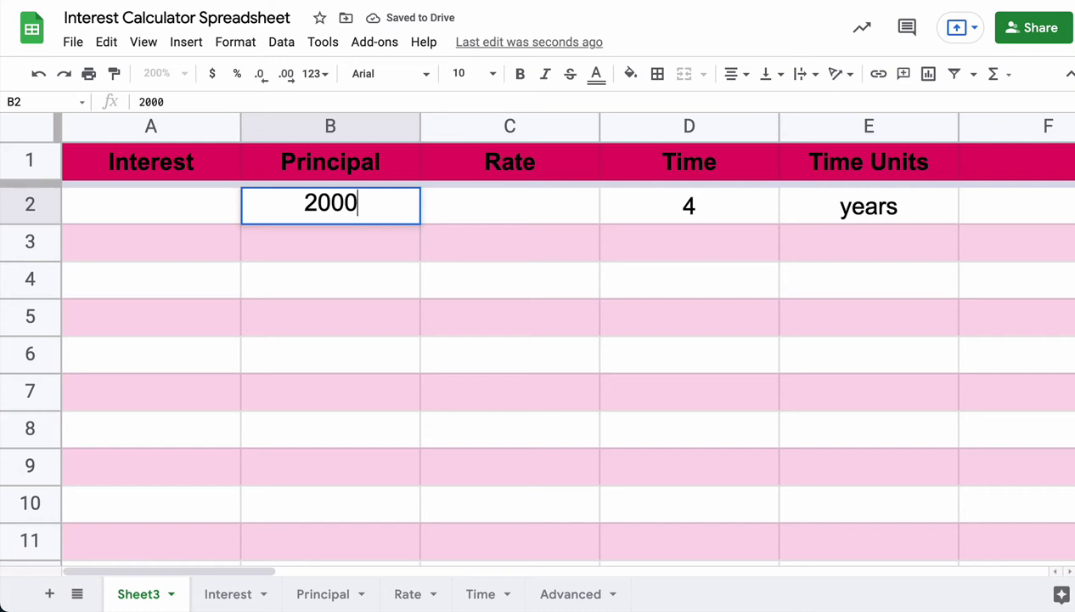
pyautogui.press('Tab')
pyautogui.write('3.35')
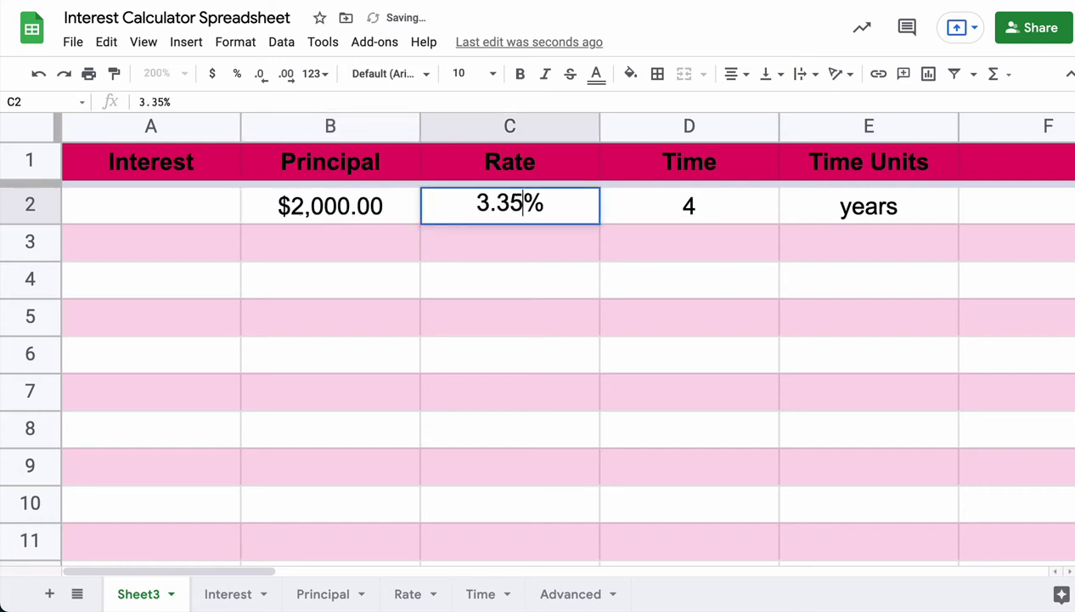
pyautogui.hotkey('shift', 'Tab')
# Calculate the interest in A2 with the formula =B2*C2*D2, multiplying principal, rate and time.
pyautogui.hotkey('shift', 'Tab')
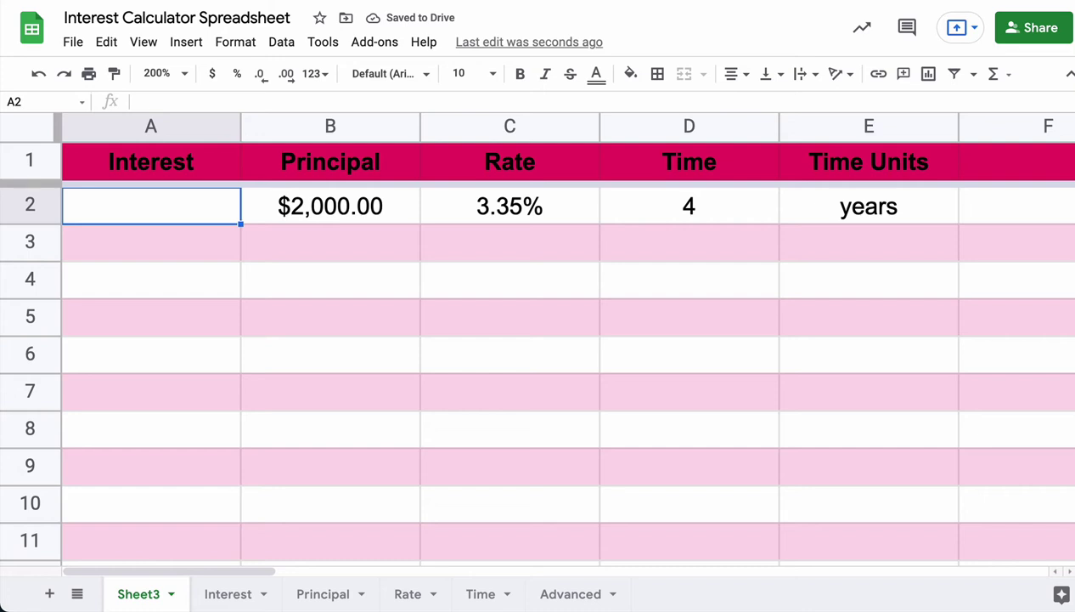
pyautogui.write('=B2')
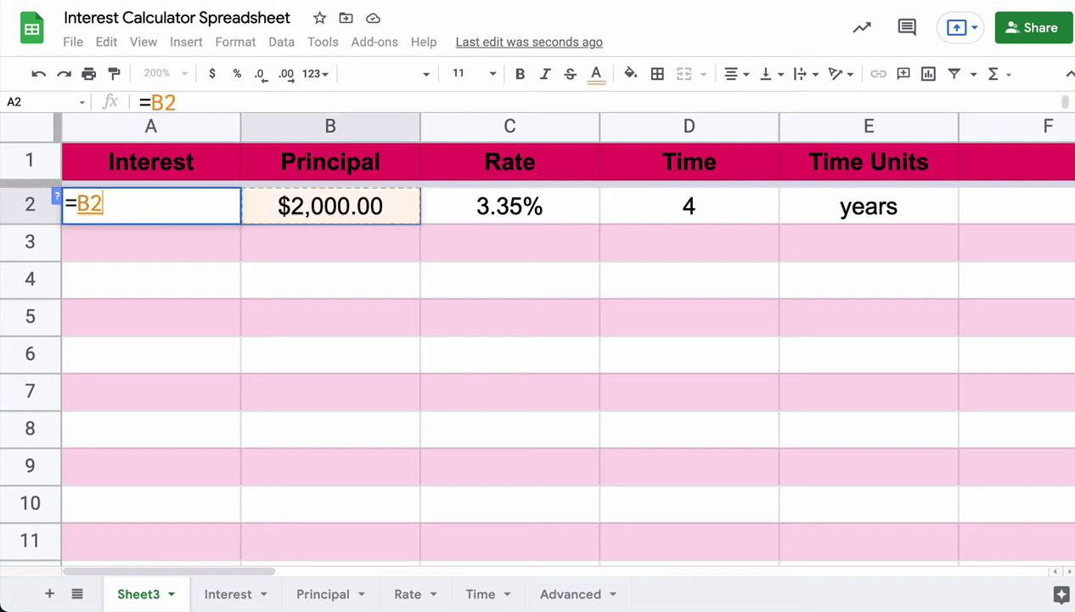
pyautogui.write('*B2')
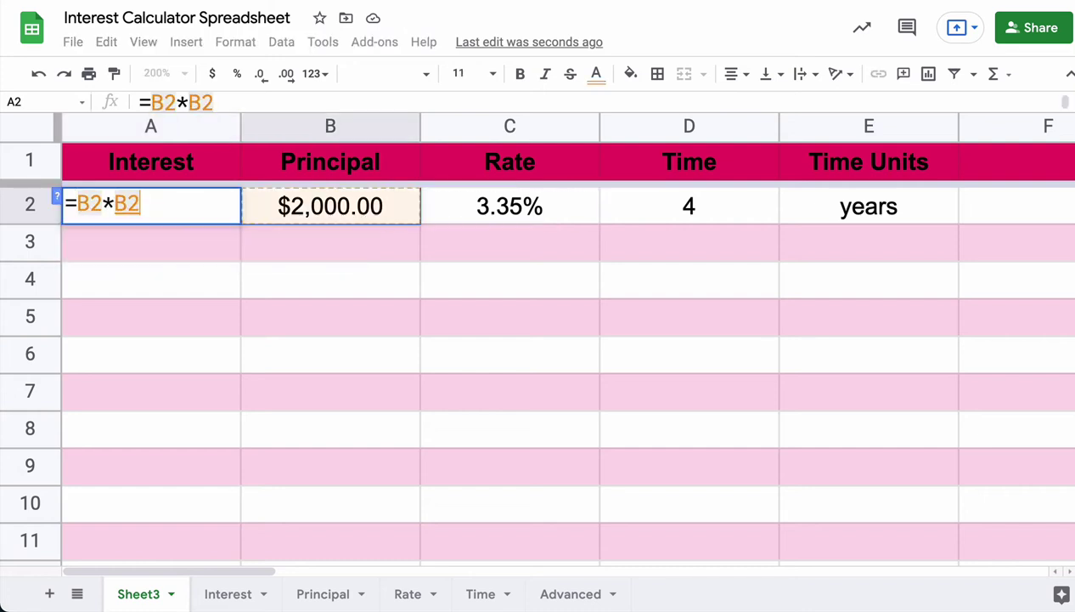
pyautogui.press('Right')
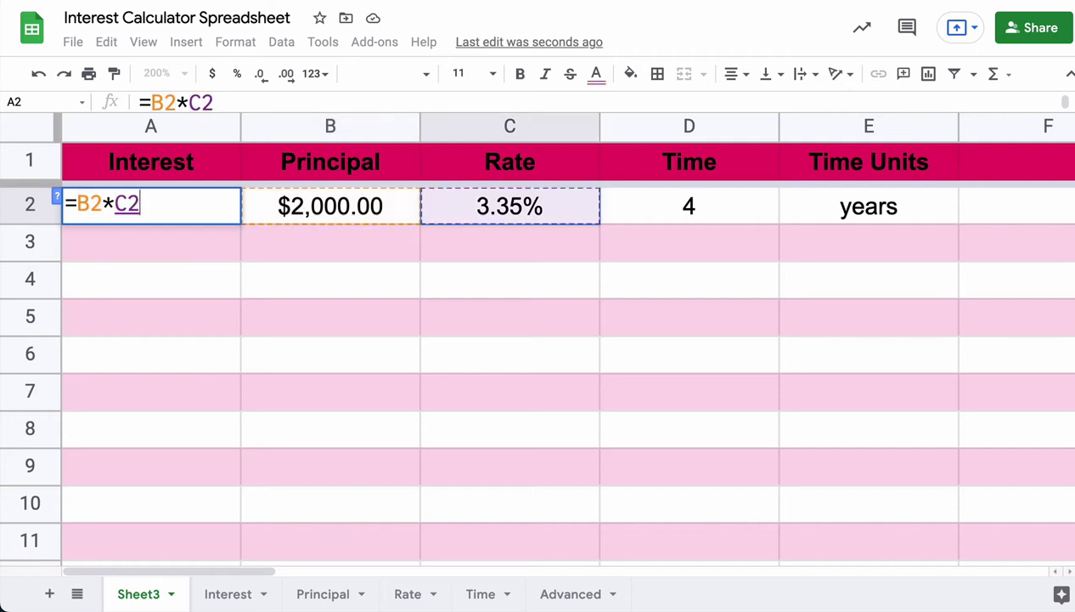
pyautogui.write('*')
pyautogui.press('Right')
pyautogui.press('Right')
pyautogui.press('Right')
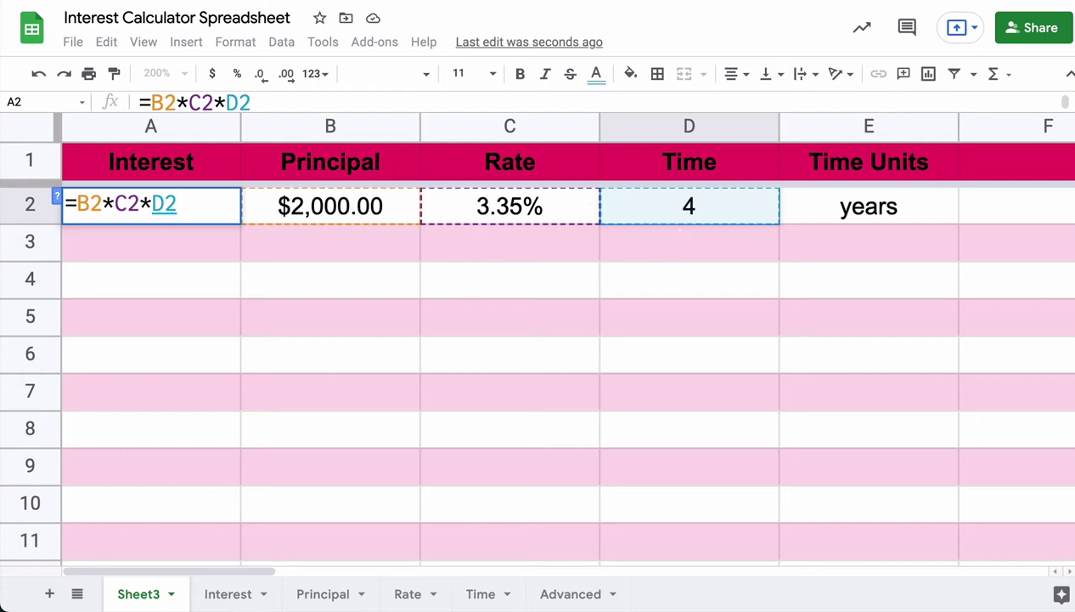
pyautogui.press('Return')
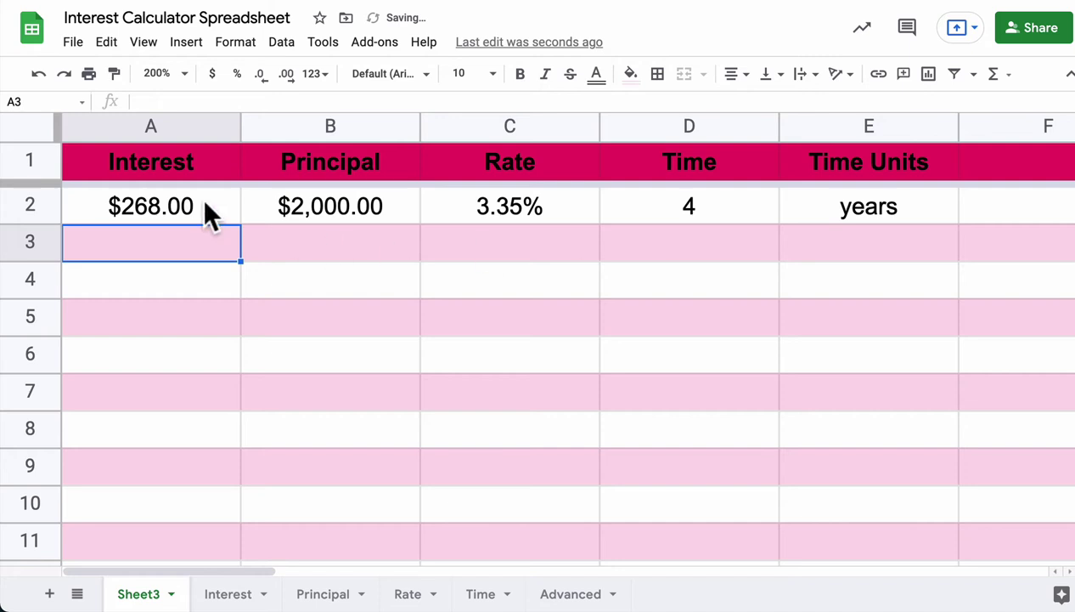
# Replace the interest formula in A2 with the fixed value 268.
pyautogui.click(173, 212)
pyautogui.write('268')
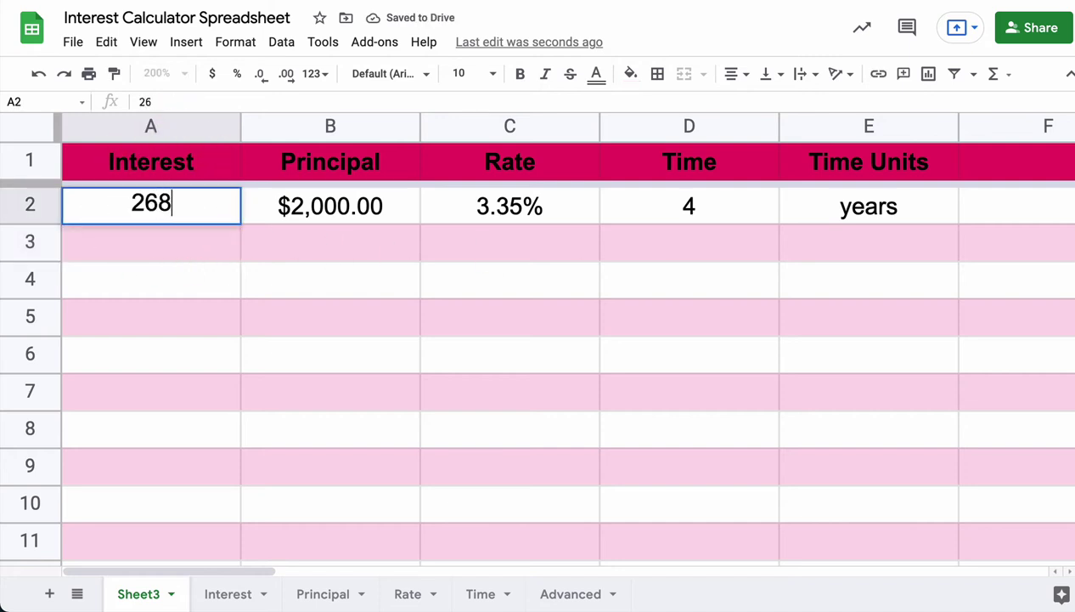
pyautogui.press('Tab')
# Clear the principal in B2, calculate it with =A2/(C2*D2), and replace that formula with the fixed value 2000.
pyautogui.press('Delete')
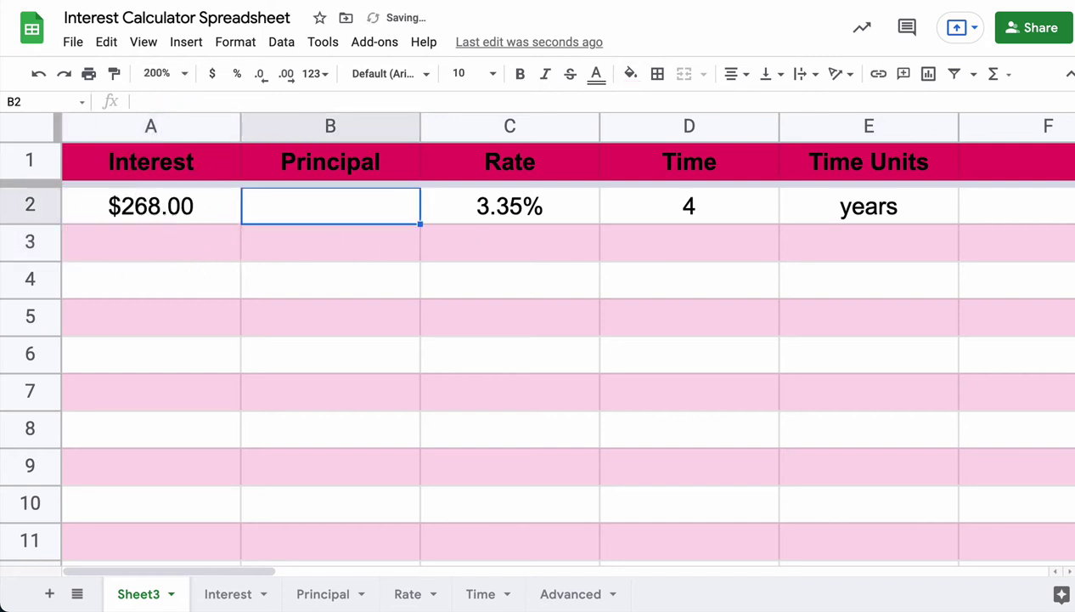
pyautogui.click(331, 242)
pyautogui.click(330, 205)
pyautogui.write('=')
pyautogui.click(150, 205)
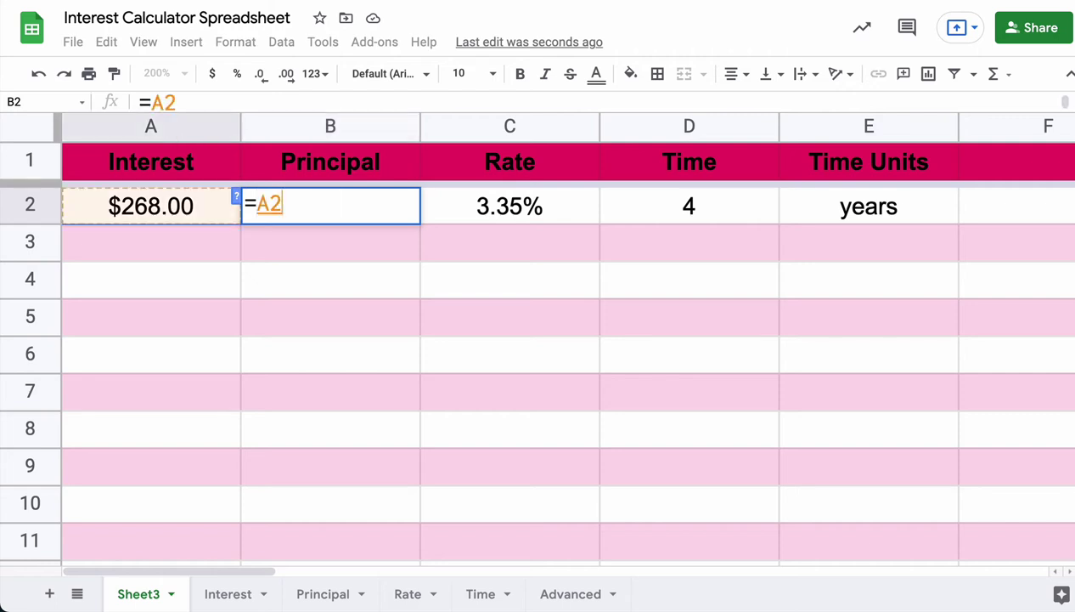
pyautogui.write('/')
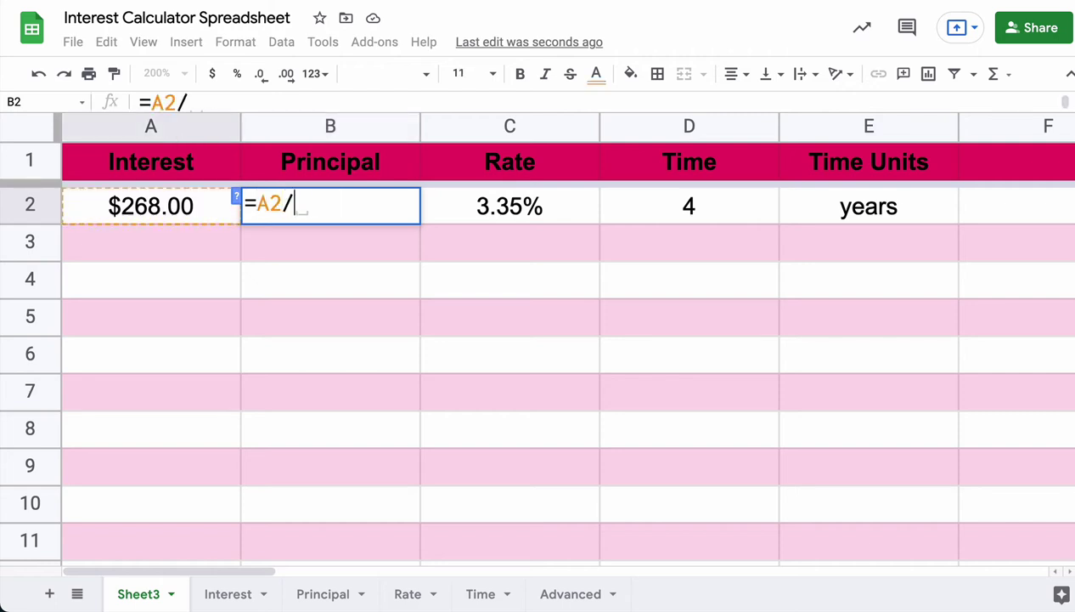
pyautogui.write('(')
pyautogui.press('Right')
pyautogui.press('Right')
pyautogui.press('Left')
pyautogui.write('C')
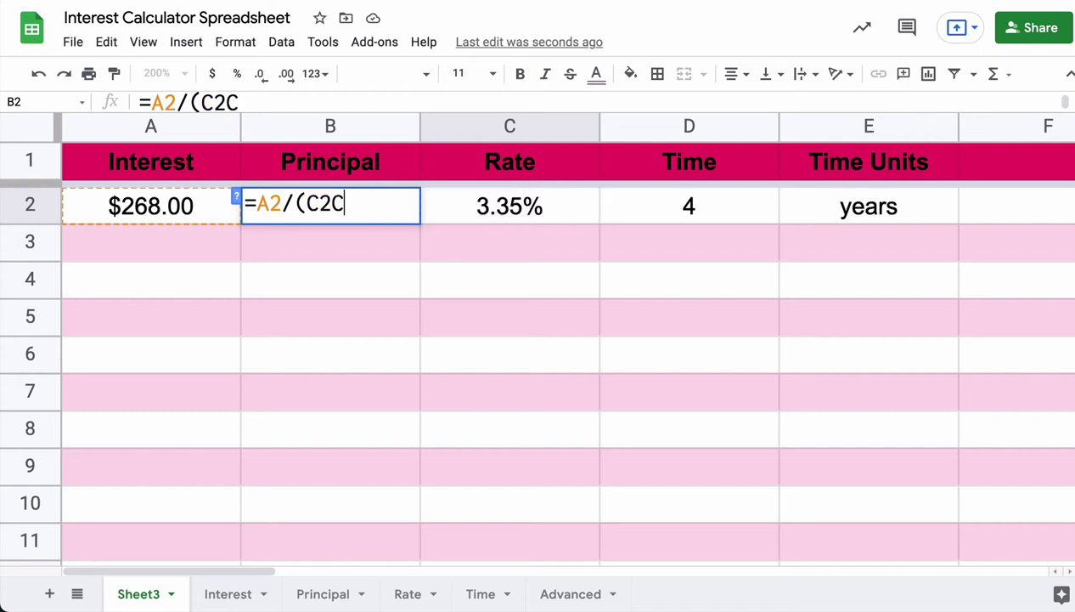
pyautogui.write('2')
pyautogui.press('BackSpace')
pyautogui.press('BackSpace')
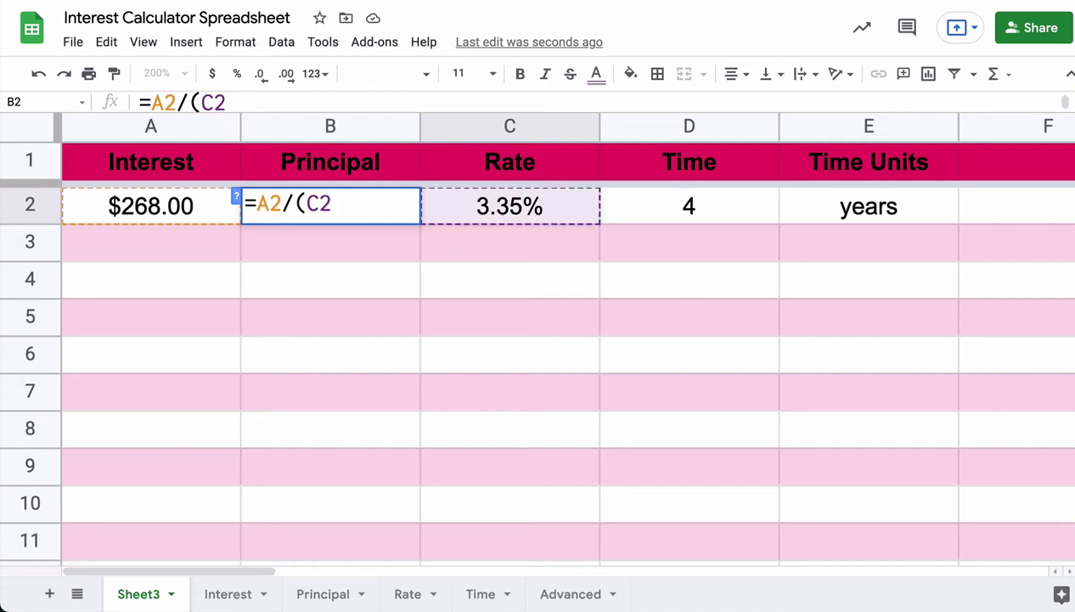
pyautogui.write('*')
pyautogui.press('Right')
pyautogui.press('Right')
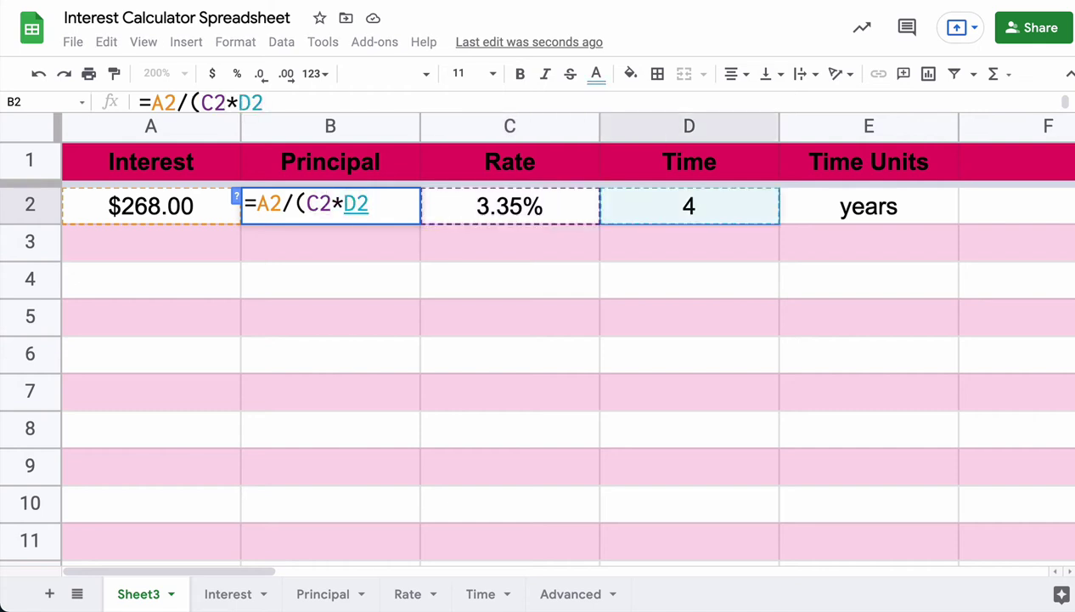
pyautogui.write(')')
pyautogui.press('Return')
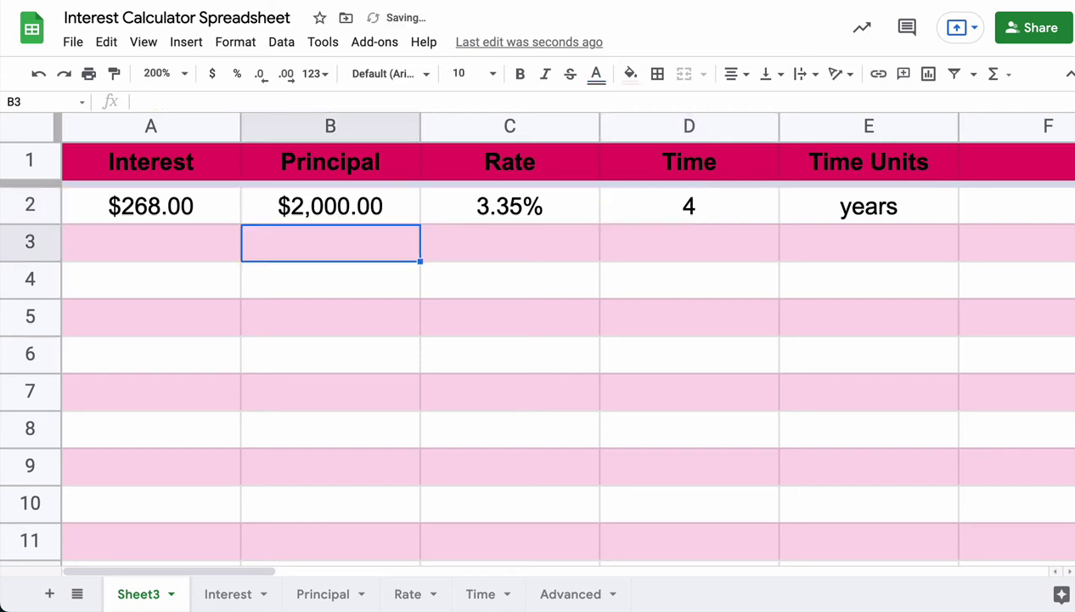
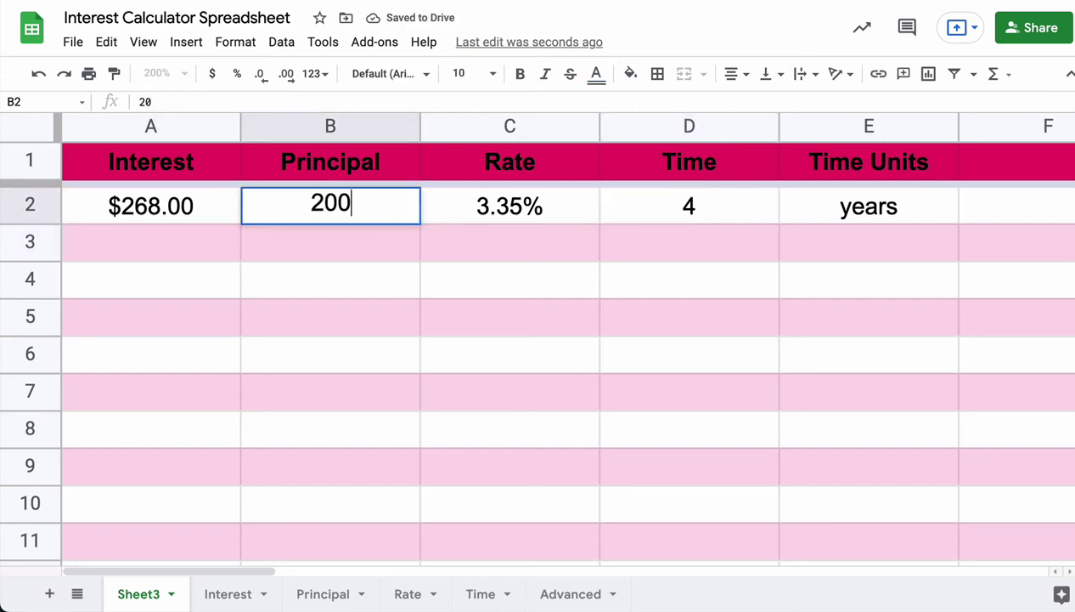
pyautogui.press('Return')
# Clear the rate in C2 and calculate it with the formula =A2/(B2*D2).
pyautogui.click(510, 206)
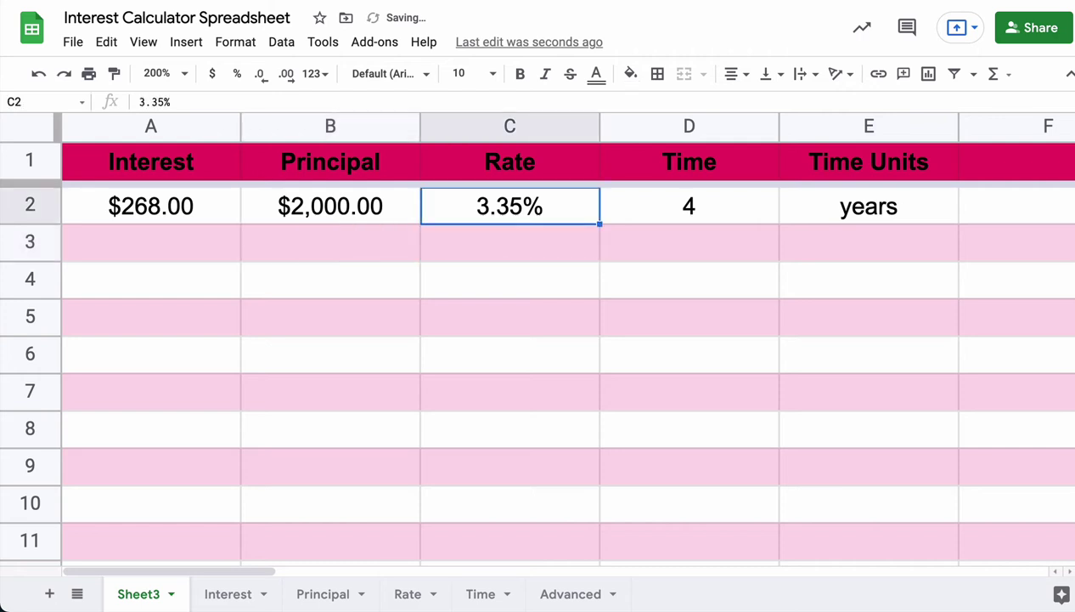
pyautogui.press('Delete')
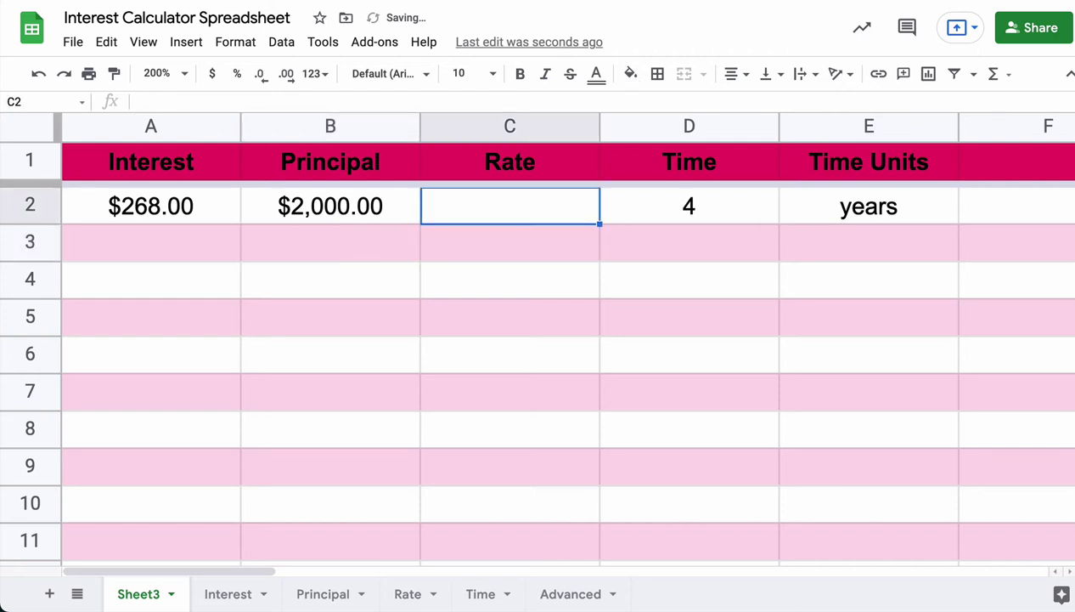
pyautogui.write('=A2')
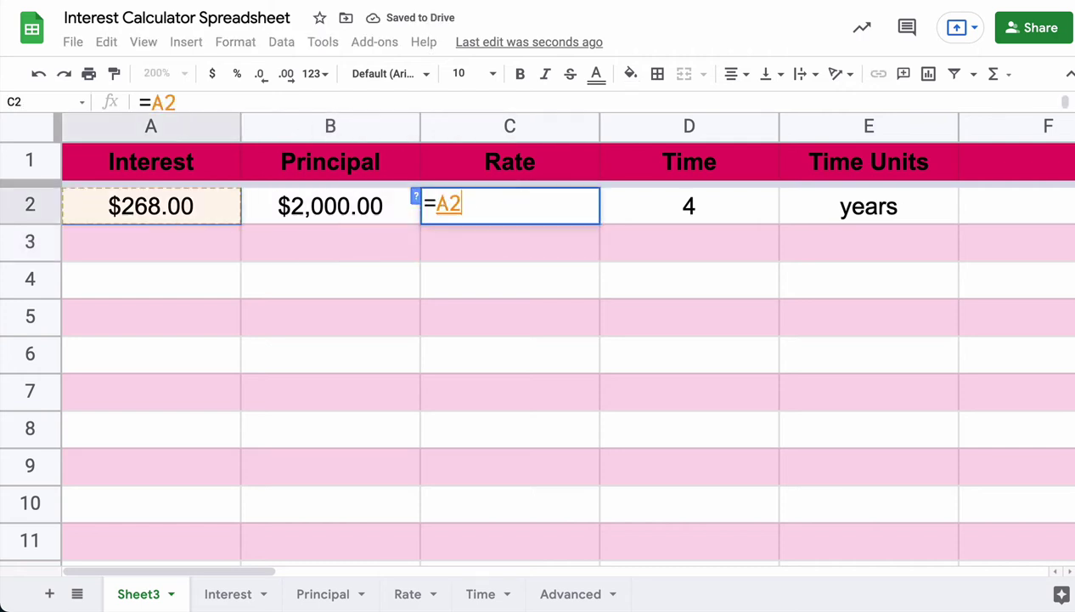
pyautogui.write('/')
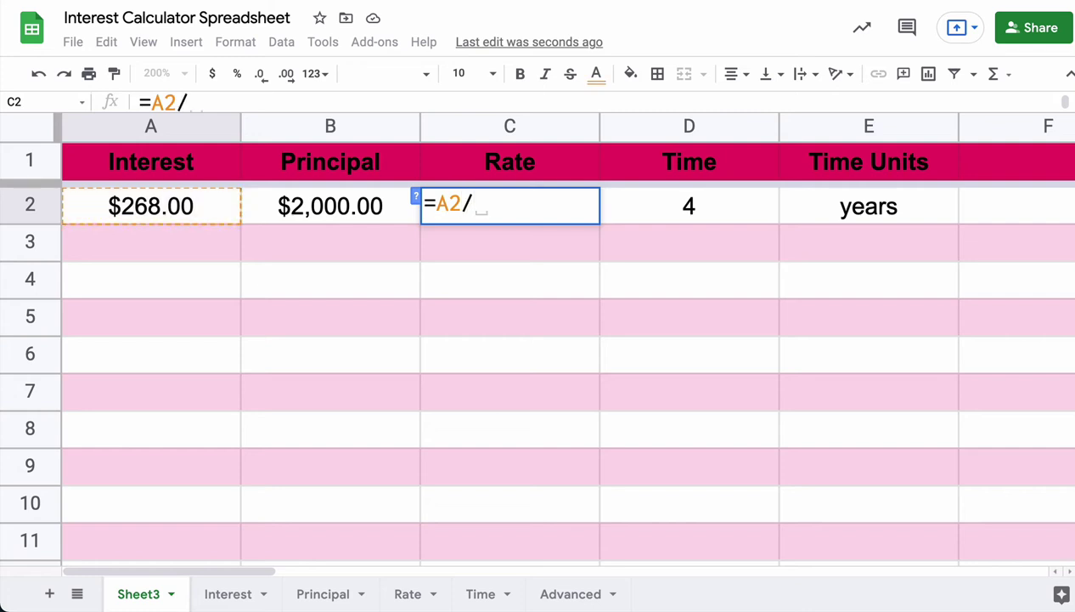
pyautogui.write('(B2')
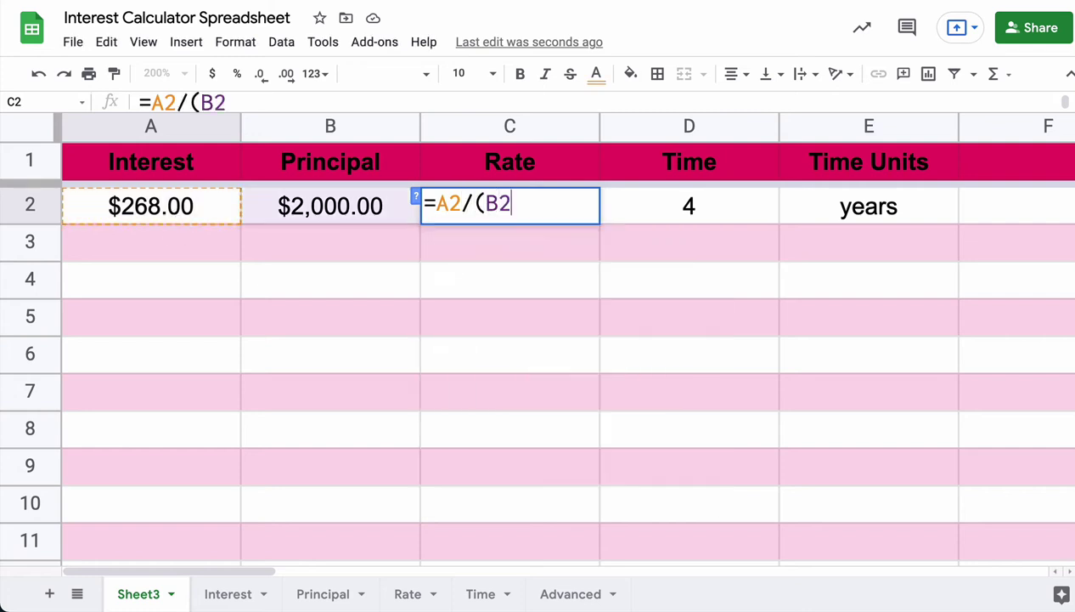
pyautogui.write('*')
pyautogui.press('Right')
pyautogui.press('Right')
pyautogui.press('Left')
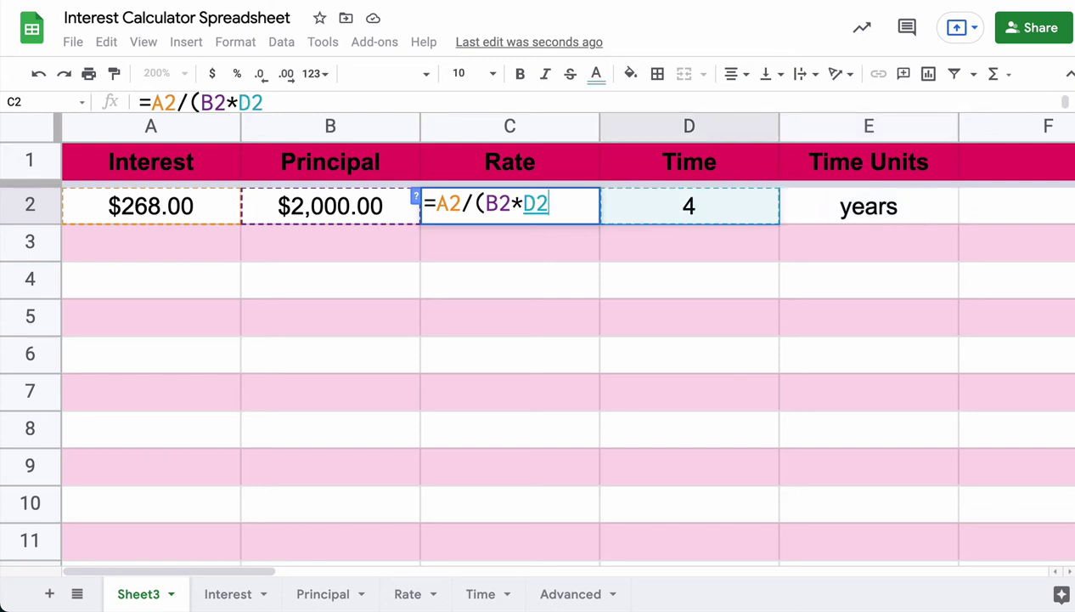
pyautogui.write(')')
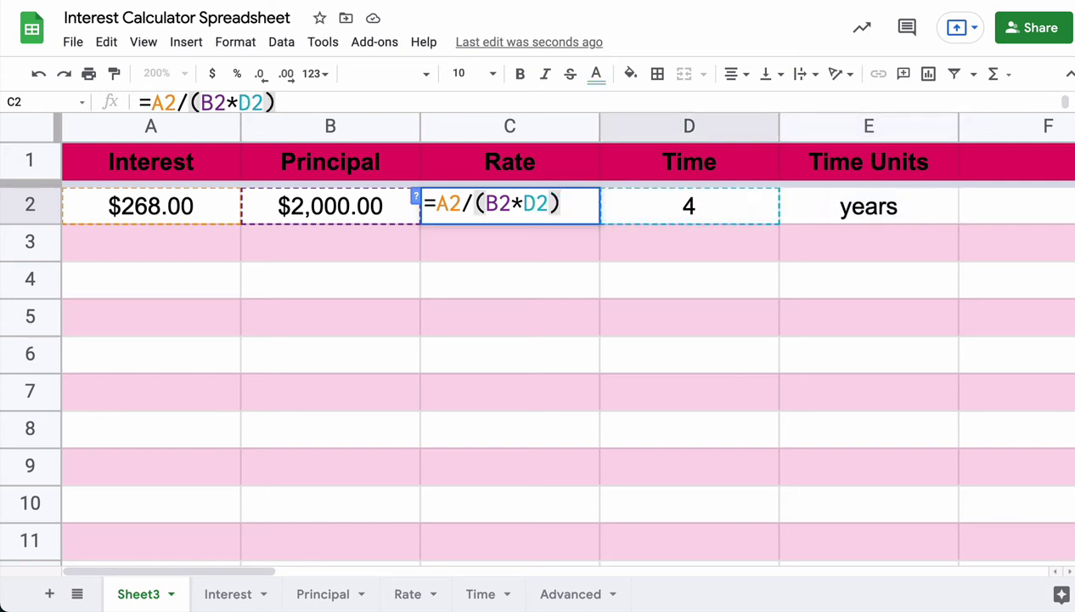
pyautogui.press('Return')
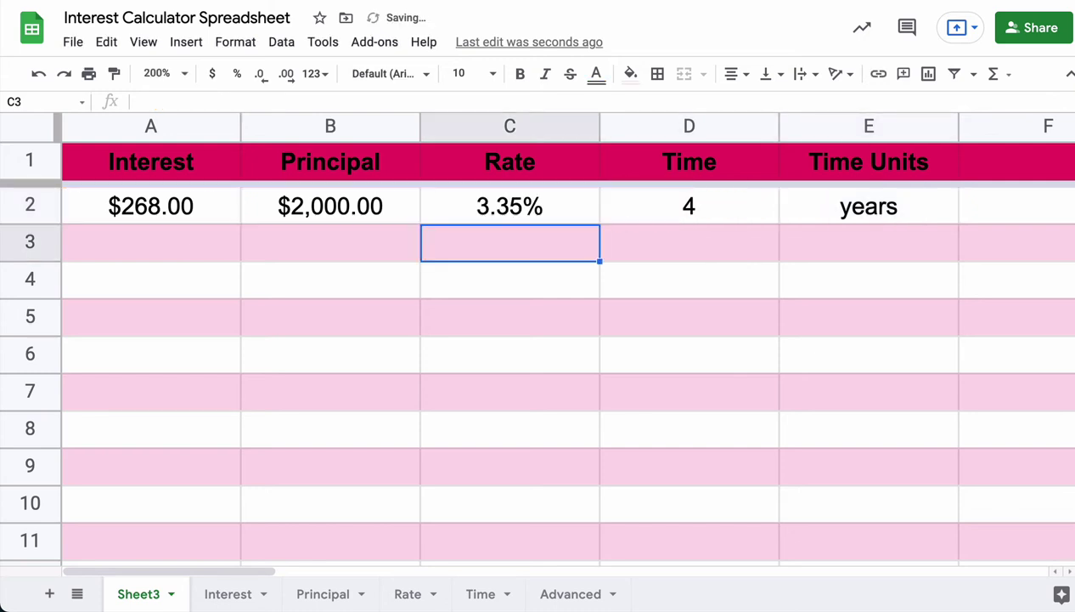
# Replace the rate formula in C2 with the fixed value 3.35%.
pyautogui.click(509, 206)
pyautogui.write('3.35')
pyautogui.press('Tab')
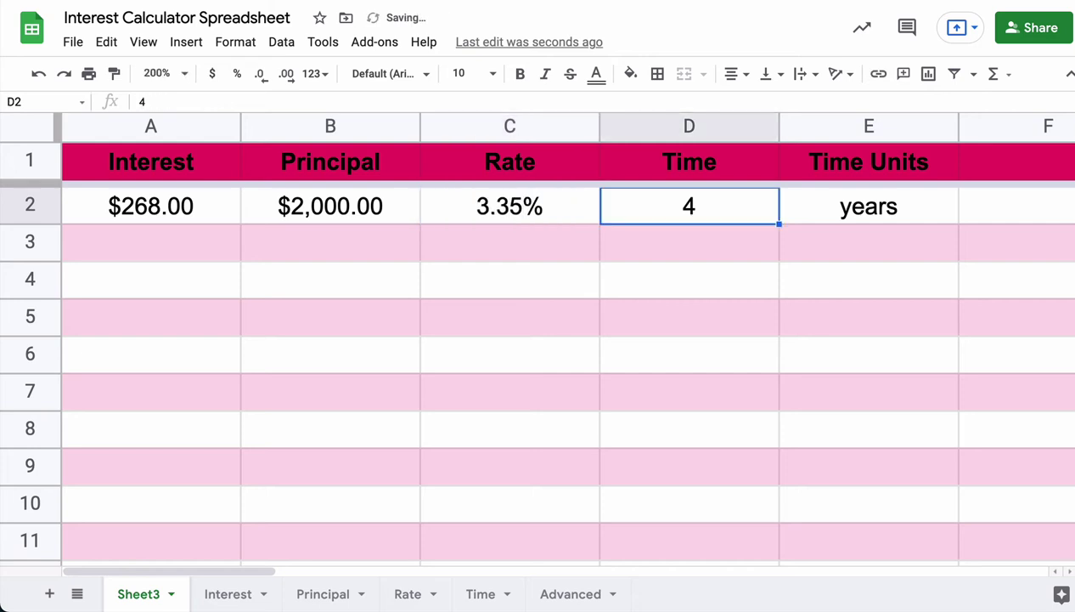
# Calculate the time in D2 with the formula =A2/(B2*C2), replacing the fixed value.
pyautogui.write('=')
pyautogui.press('Left')
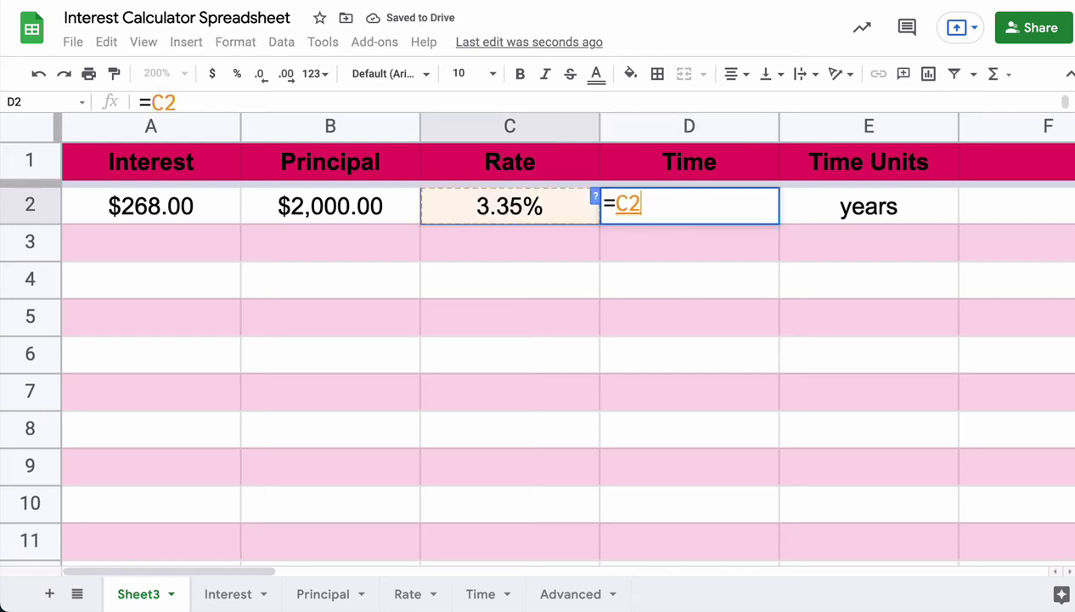
pyautogui.press('Left')
pyautogui.press('Left')
pyautogui.write('/(')
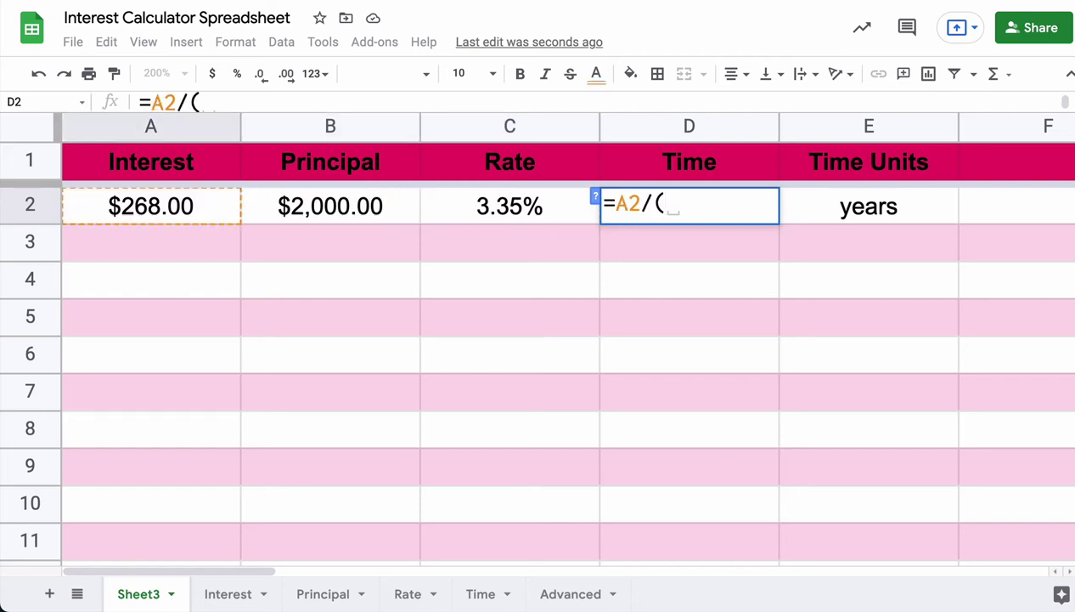
pyautogui.write('B2*')
pyautogui.press('Left')
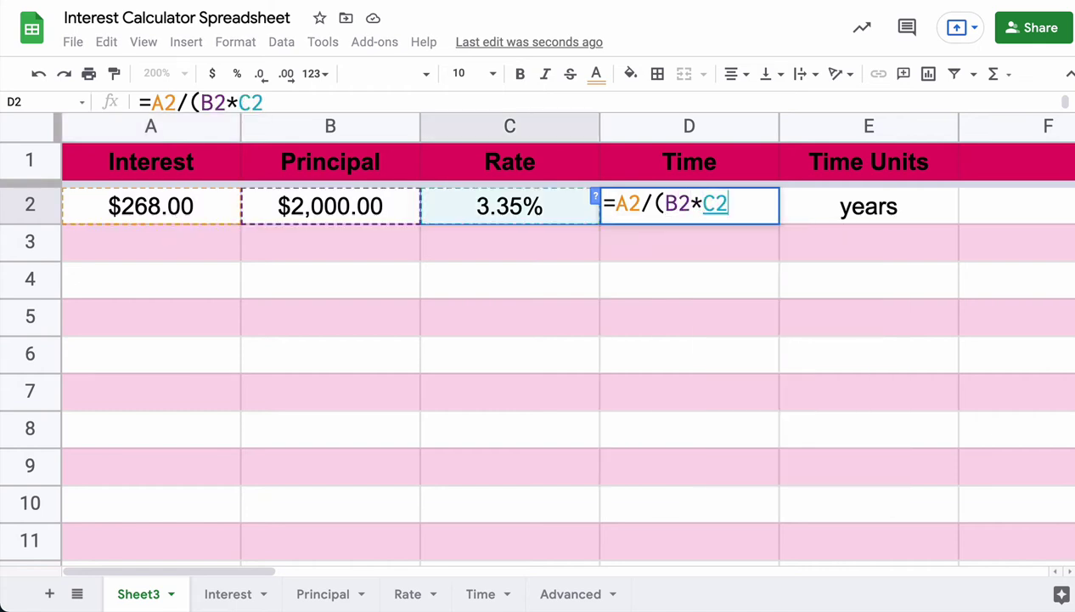
pyautogui.write(')')
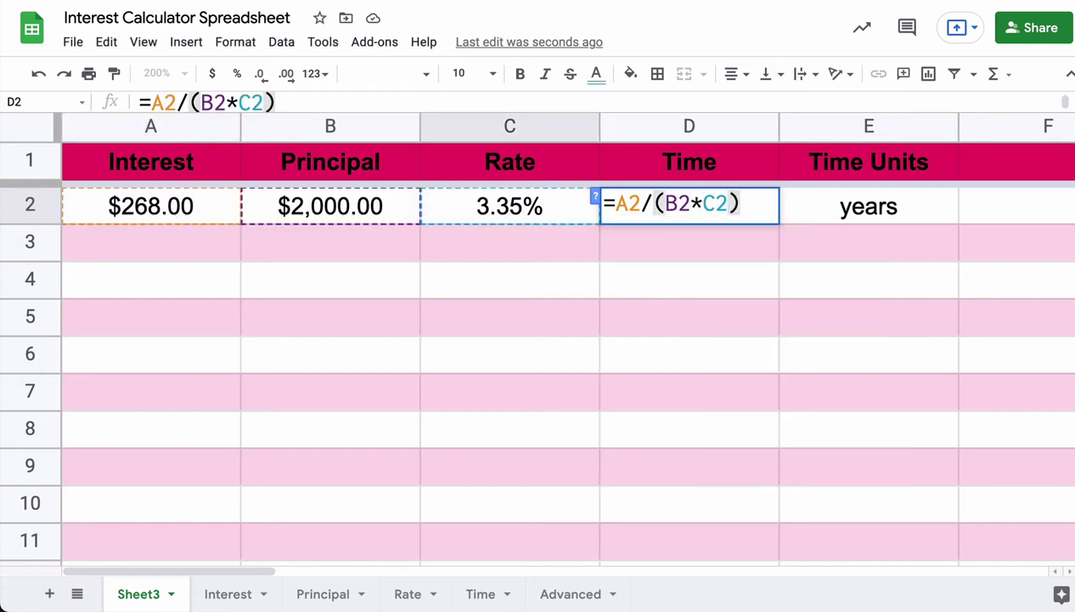
pyautogui.press('Return')
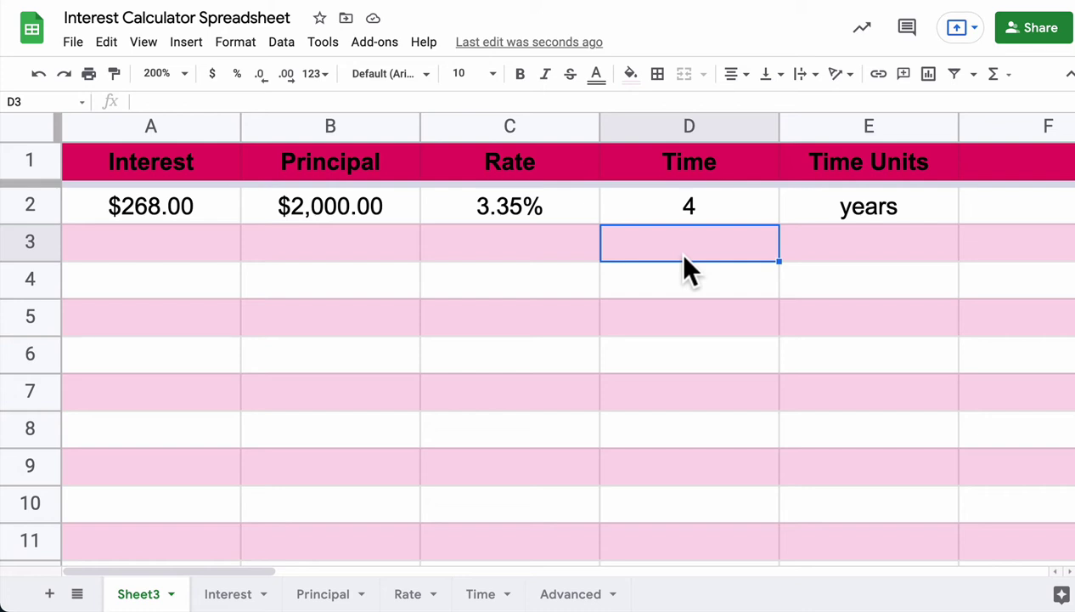
pyautogui.click(696, 212)
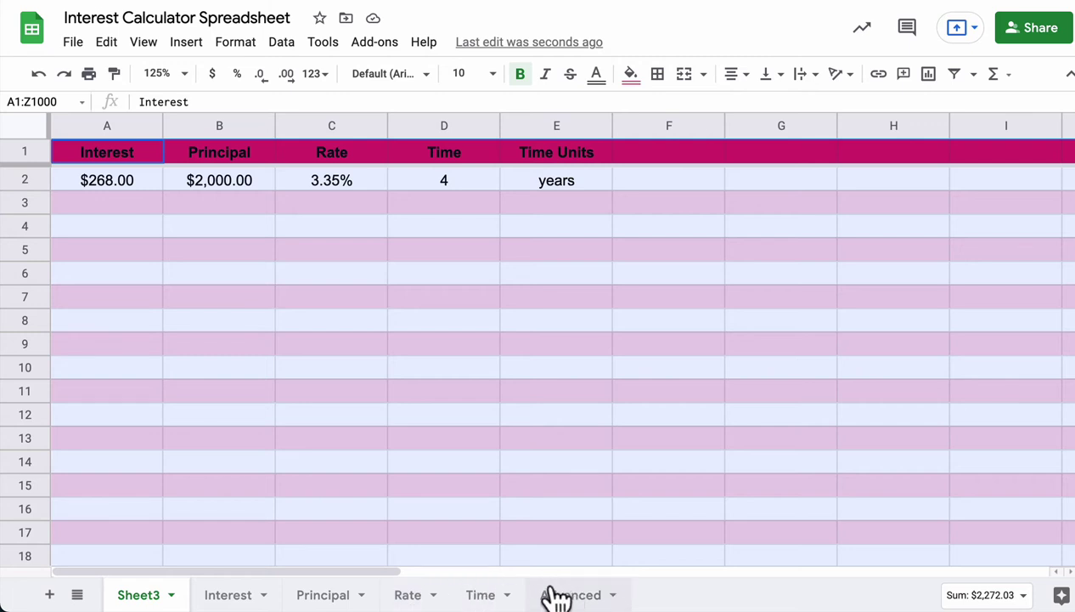
# Open the Interest template sheet and examine its options for copying it to a new or existing spreadsheet.
pyautogui.click(235, 594)
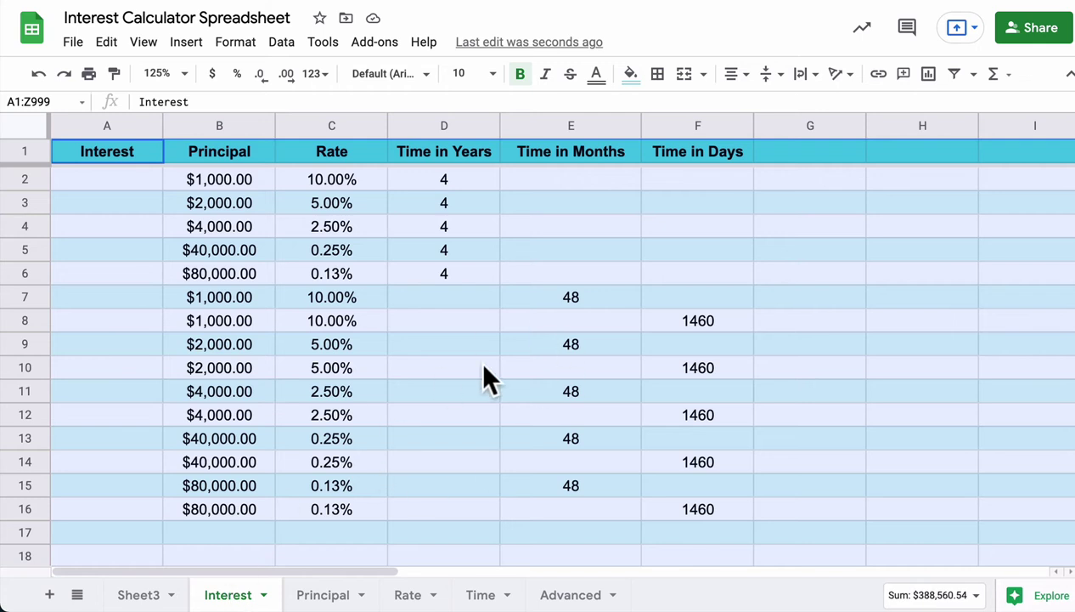
pyautogui.click(472, 391)
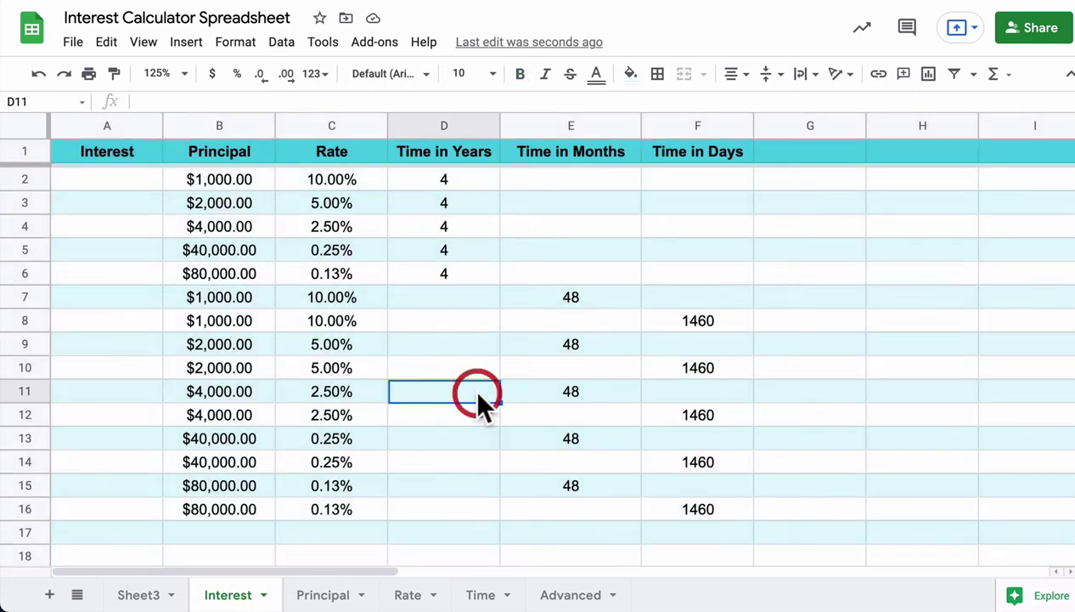
pyautogui.click(265, 595)
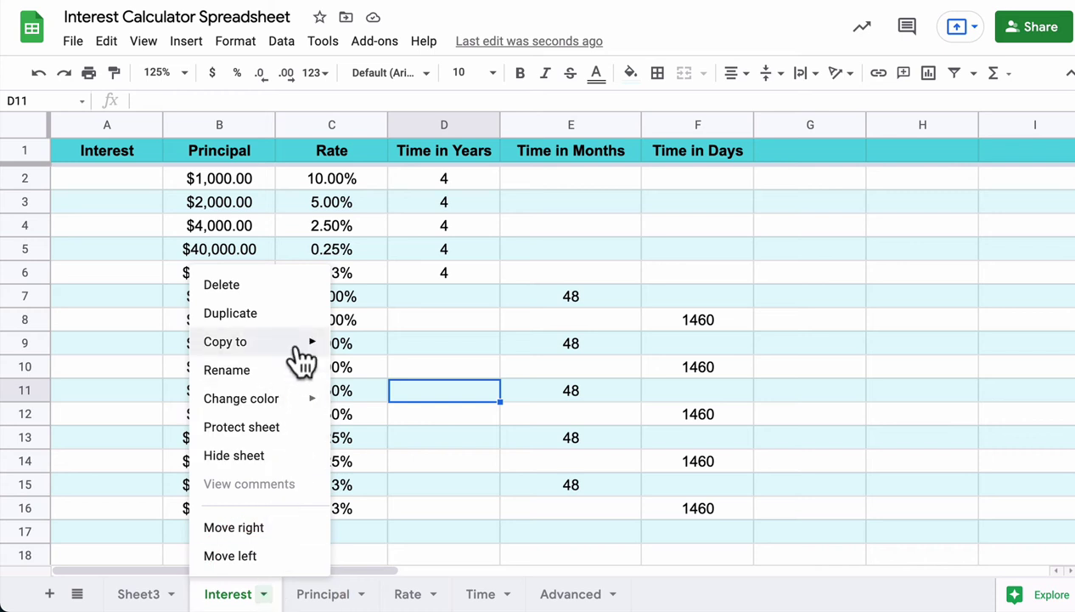
pyautogui.moveTo(300, 355)
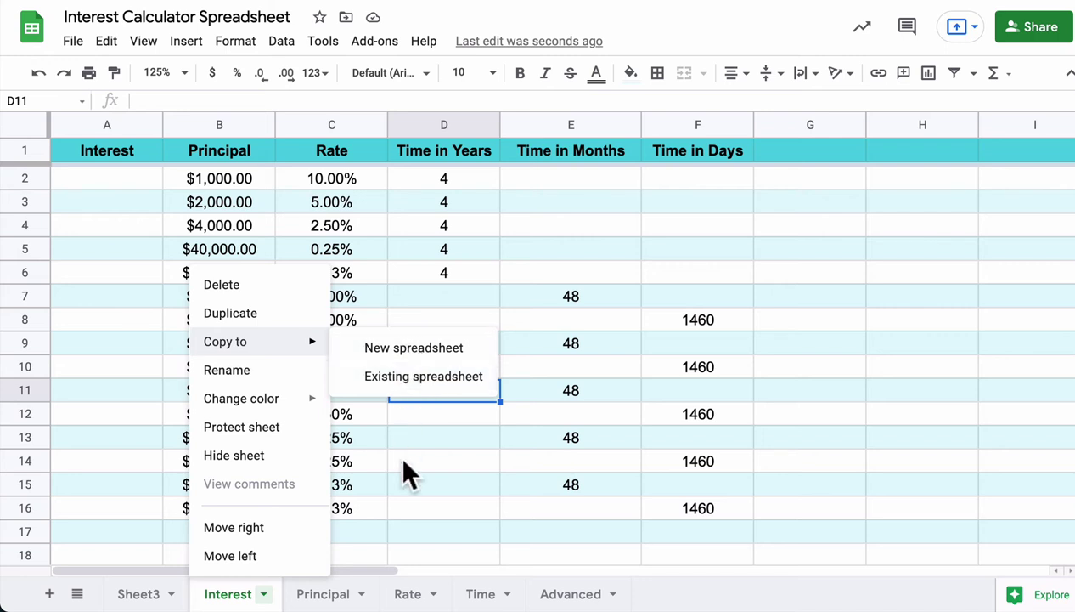
pyautogui.click(265, 596)
pyautogui.click(265, 596)
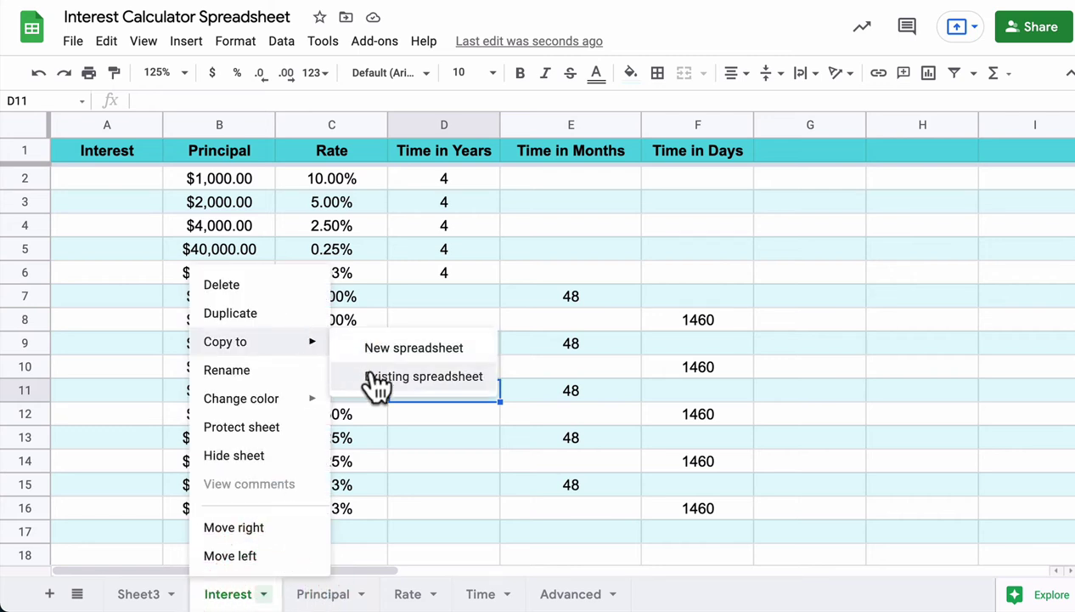
# Review the layout of the Principal, Rate, Time and Advanced template sheets, and return to the Interest sheet.
pyautogui.click(334, 593)
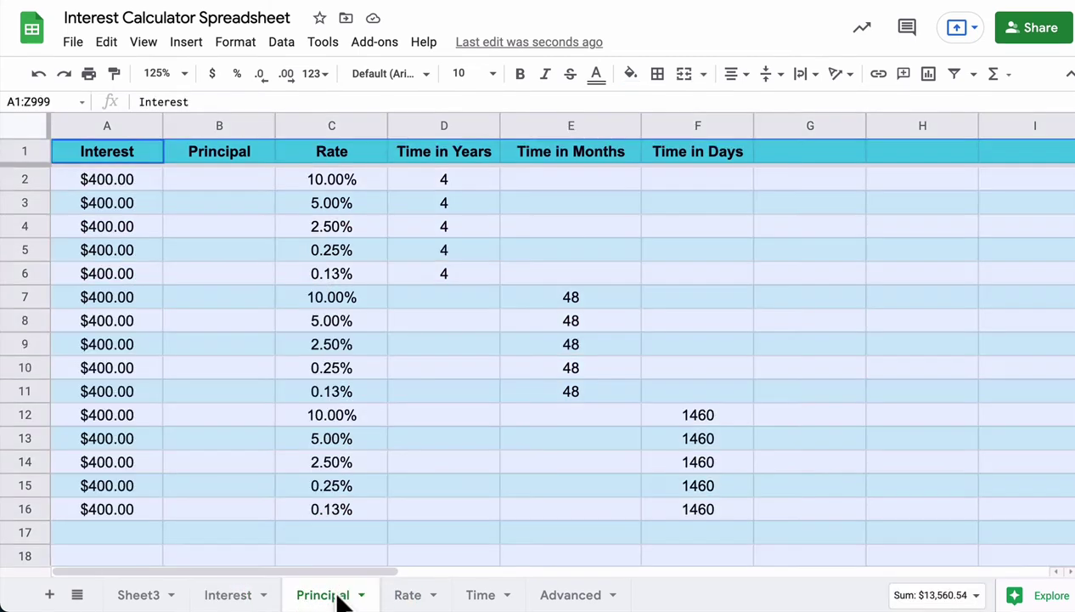
pyautogui.click(407, 597)
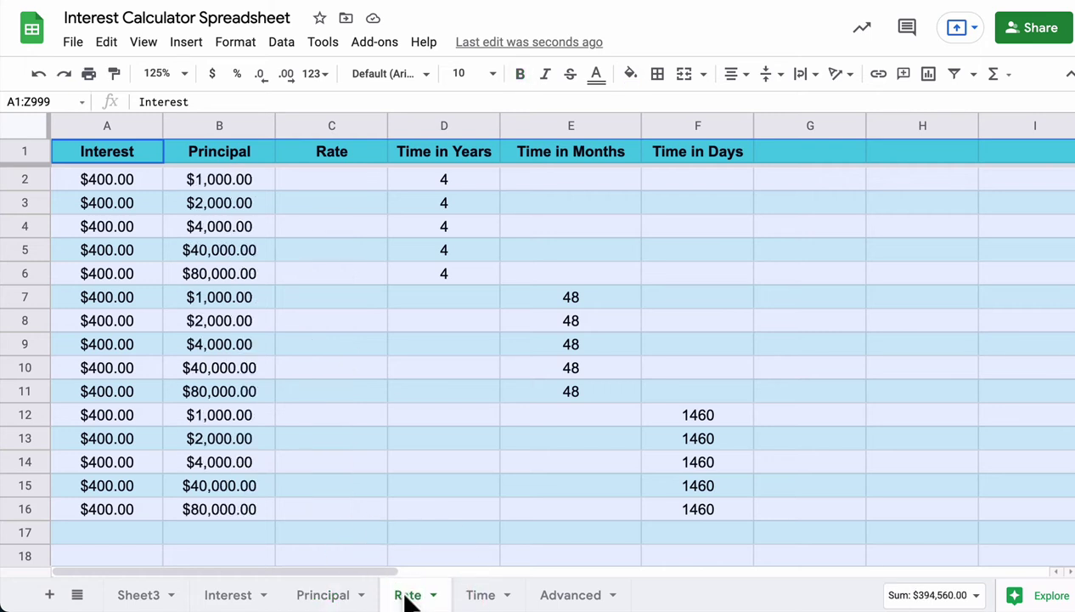
pyautogui.click(481, 598)
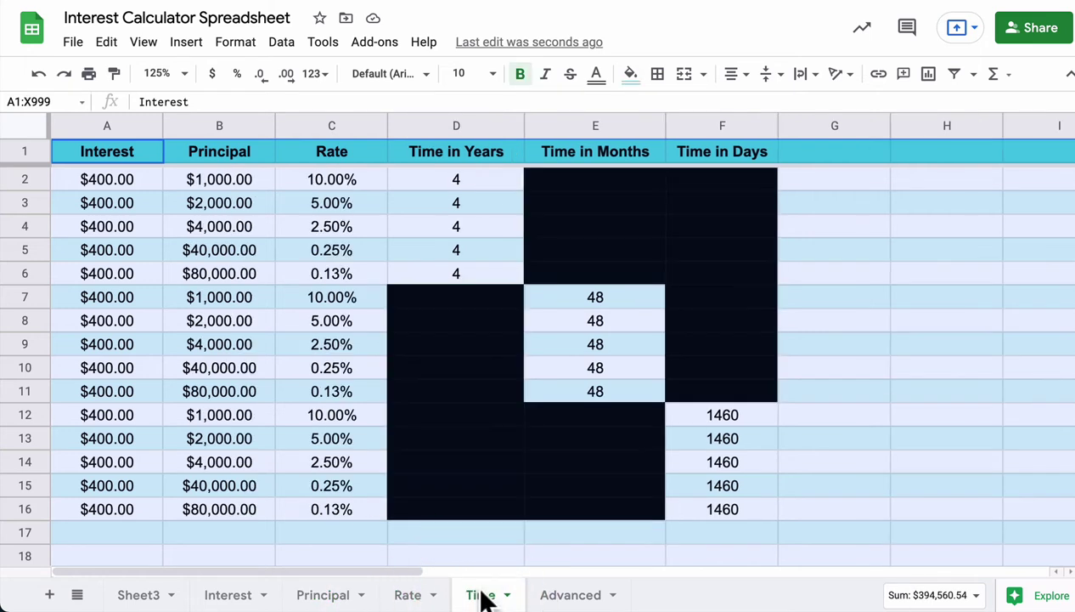
pyautogui.click(551, 599)
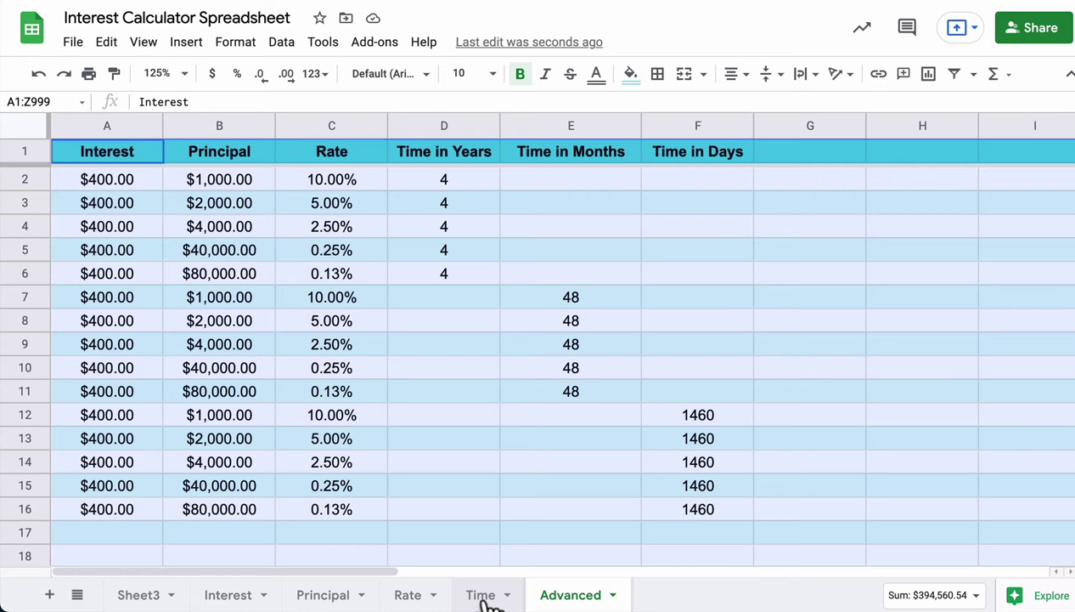
pyautogui.click(234, 596)
pyautogui.click(312, 598)
pyautogui.click(402, 594)
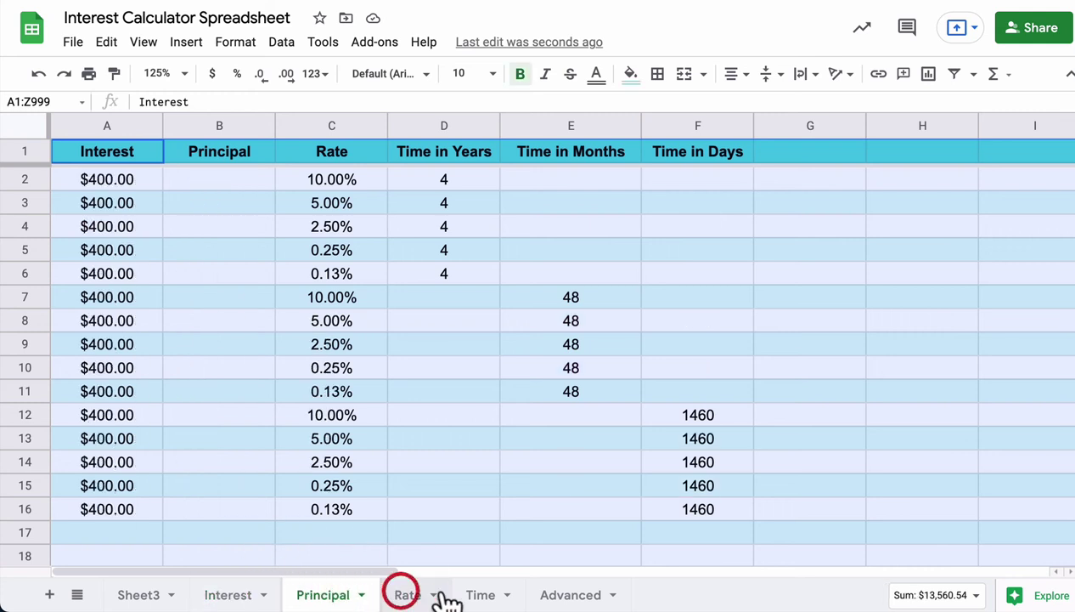
pyautogui.click(479, 596)
pyautogui.click(231, 598)
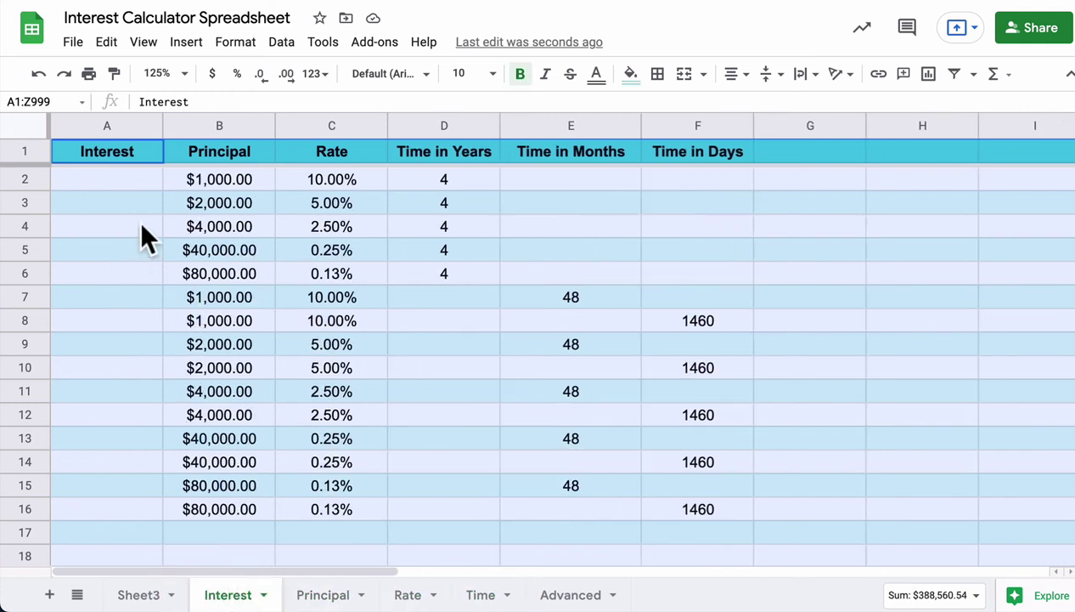
pyautogui.click(321, 597)
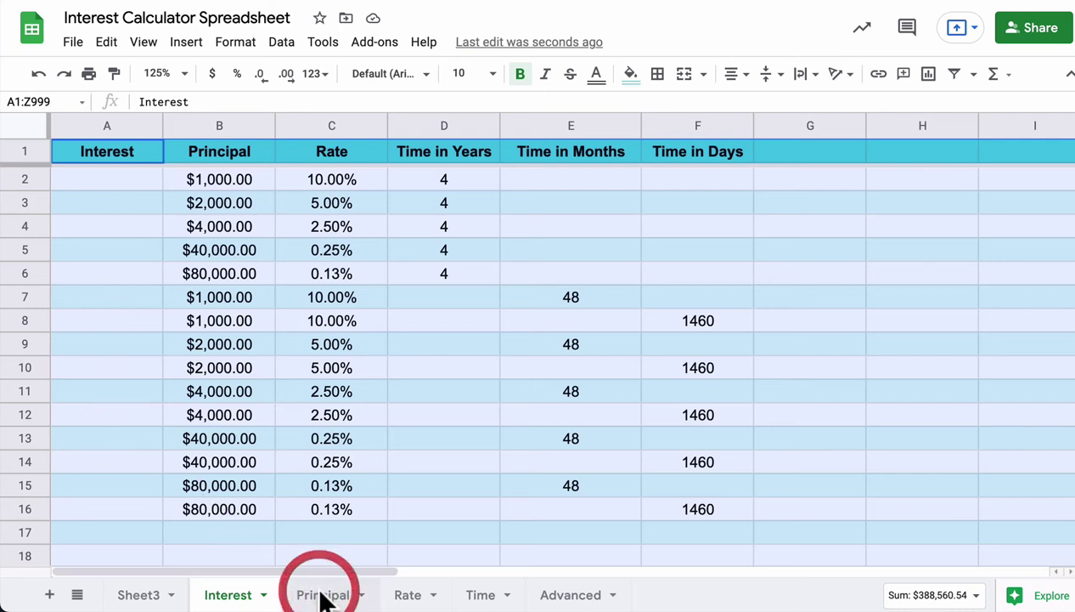
pyautogui.click(405, 598)
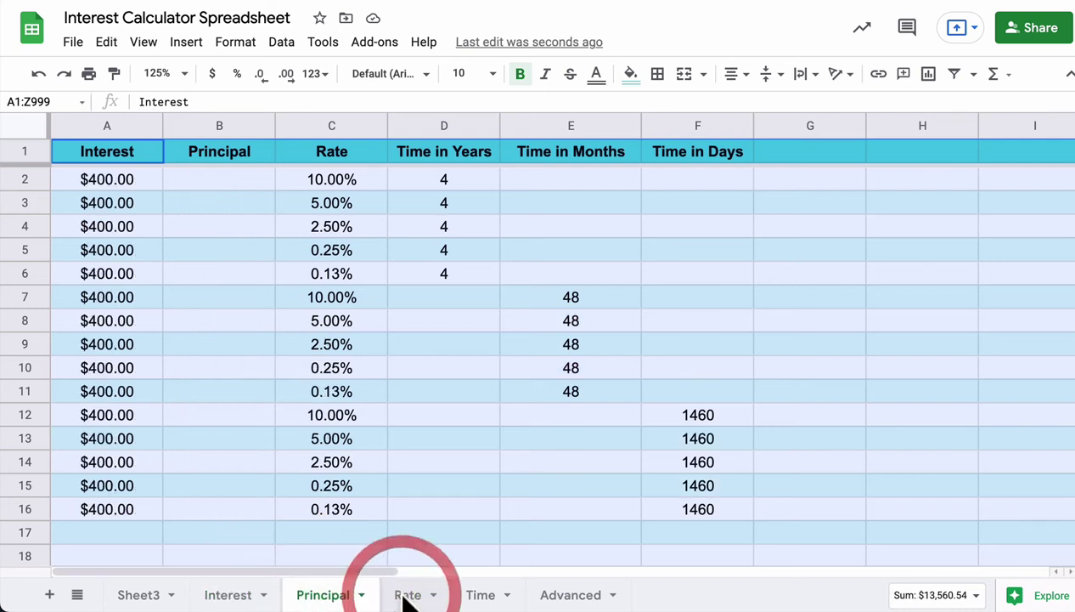
pyautogui.click(474, 598)
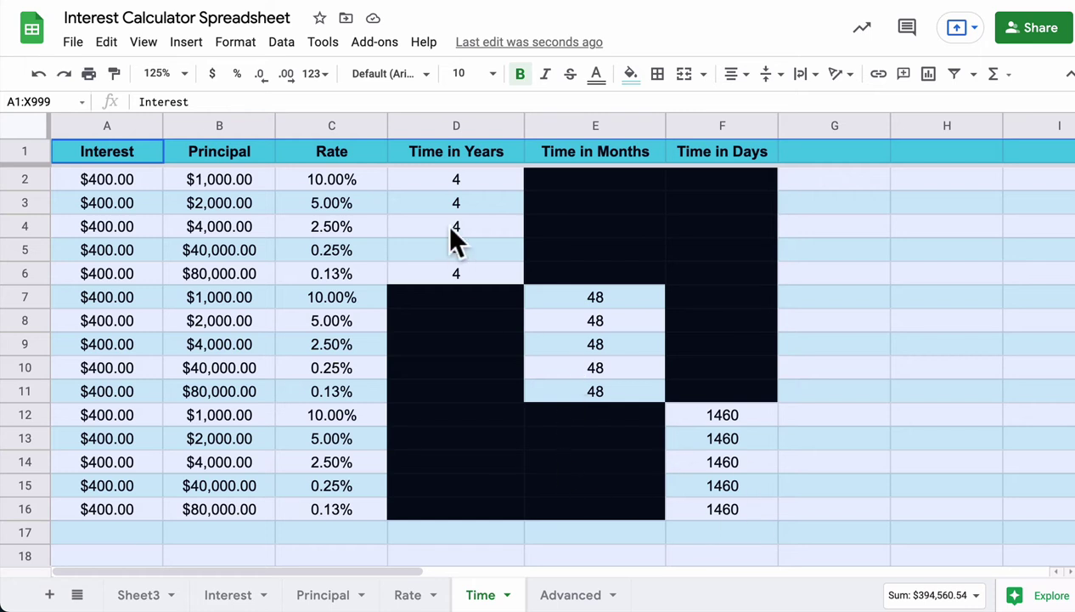
pyautogui.click(559, 597)
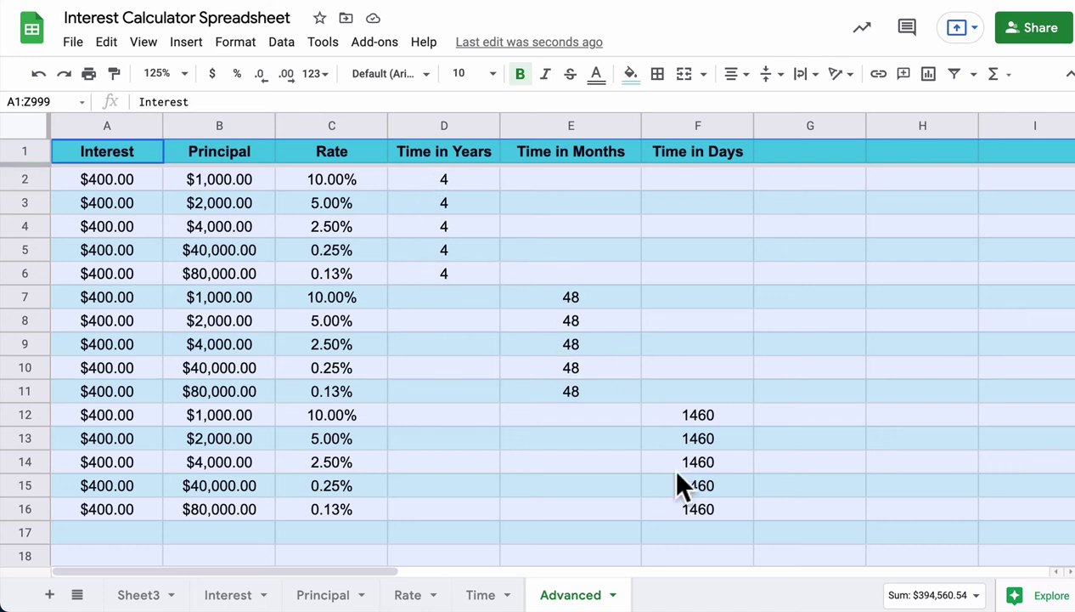
pyautogui.click(224, 597)
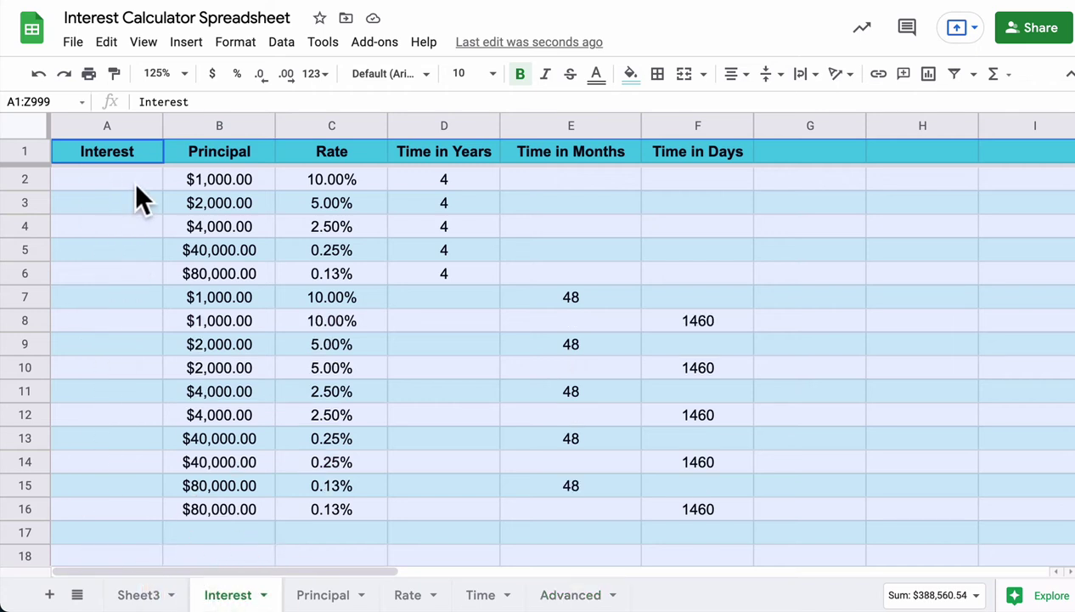
# Sort the Interest sheet from A to Z by the Time in Years column, and again by Time in Months.
pyautogui.click(567, 372)
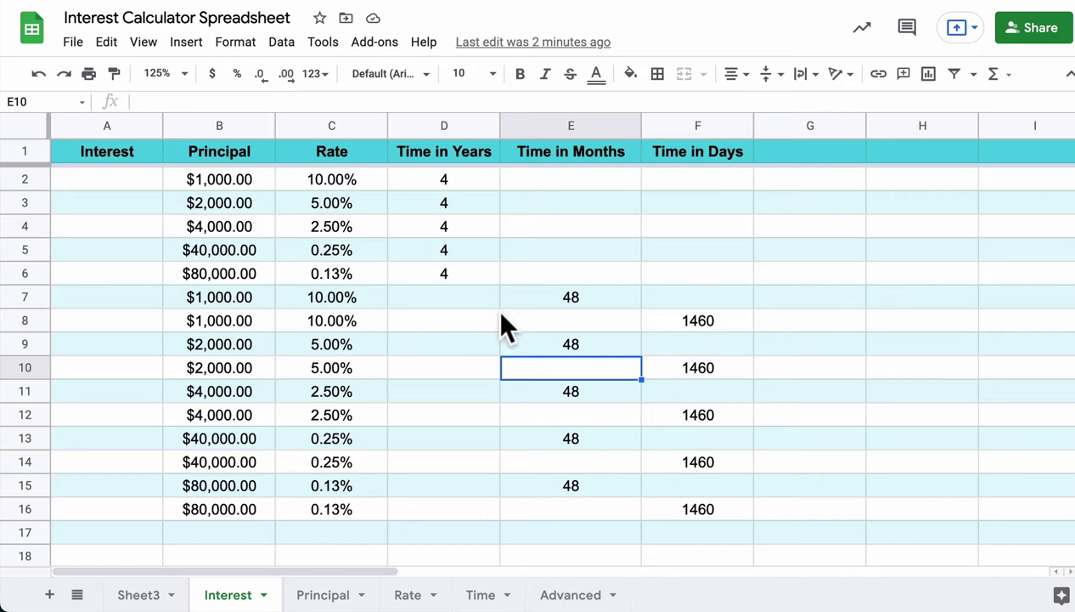
pyautogui.click(437, 128)
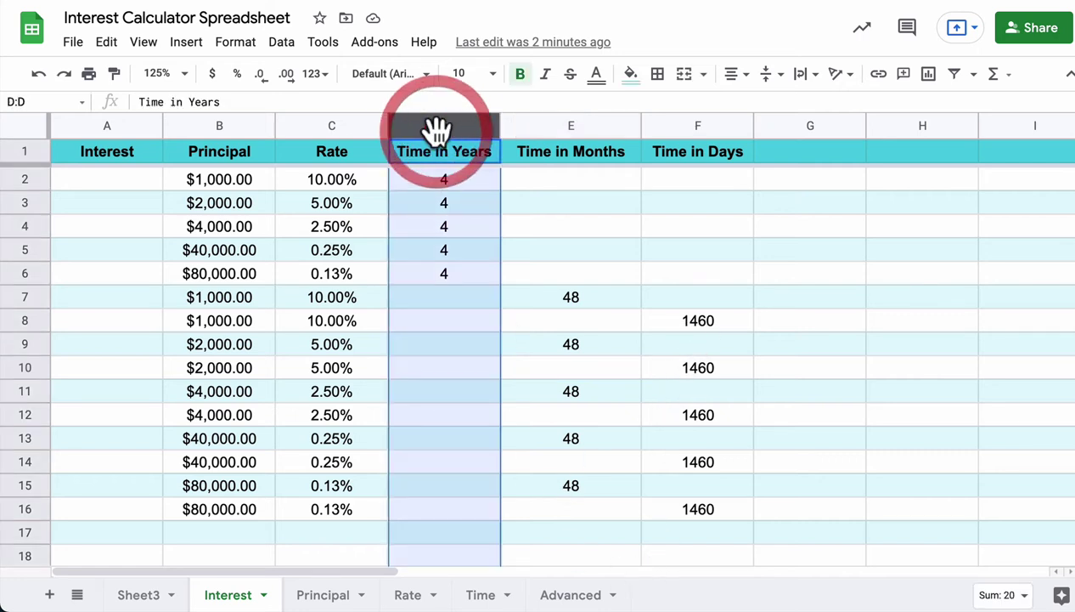
pyautogui.click(488, 126)
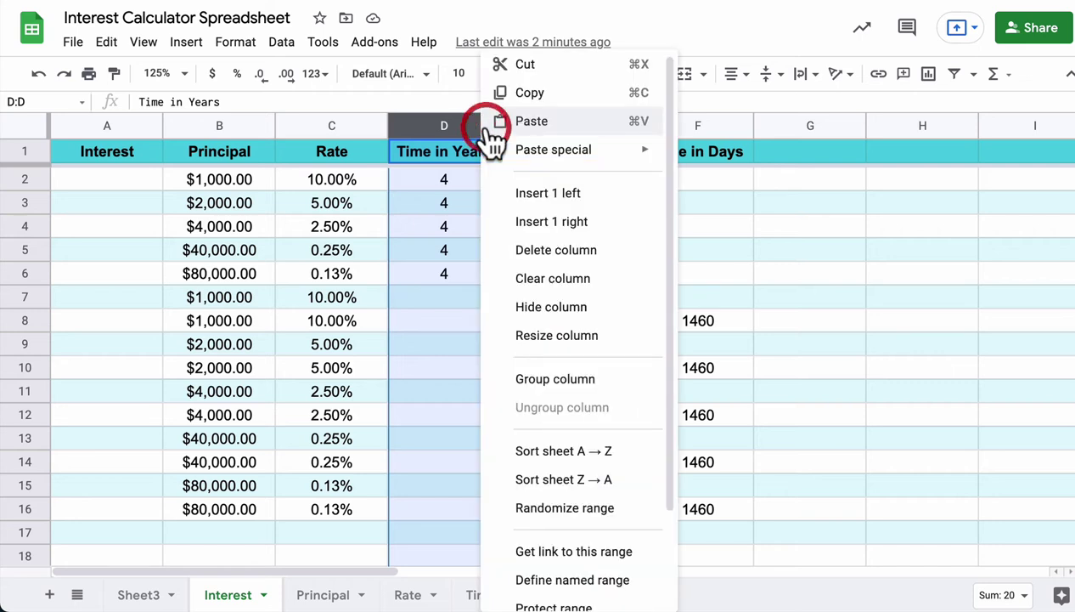
pyautogui.click(530, 450)
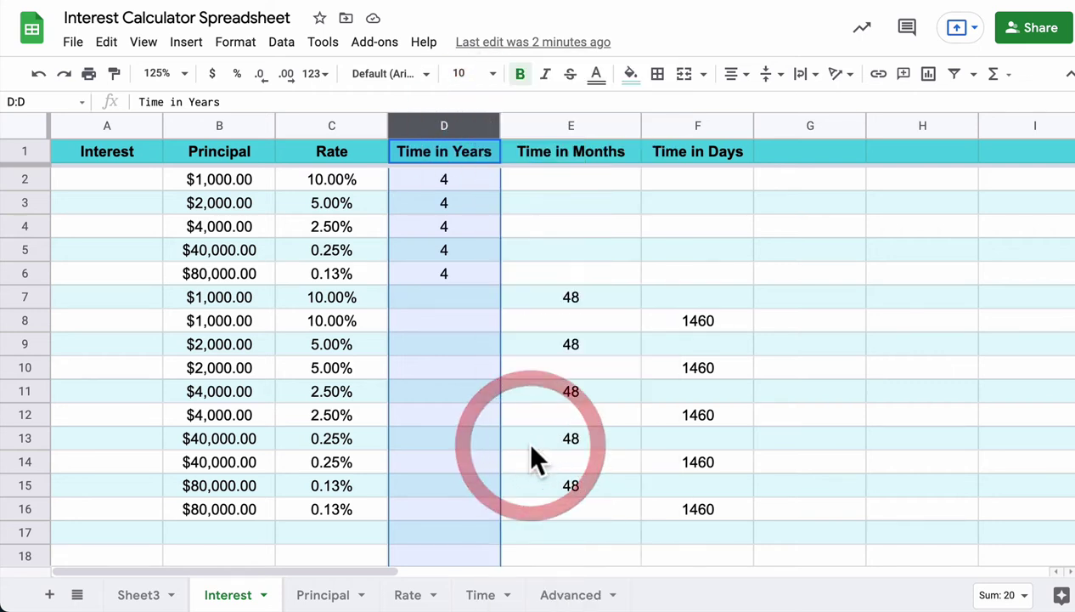
pyautogui.click(580, 127)
pyautogui.click(629, 126)
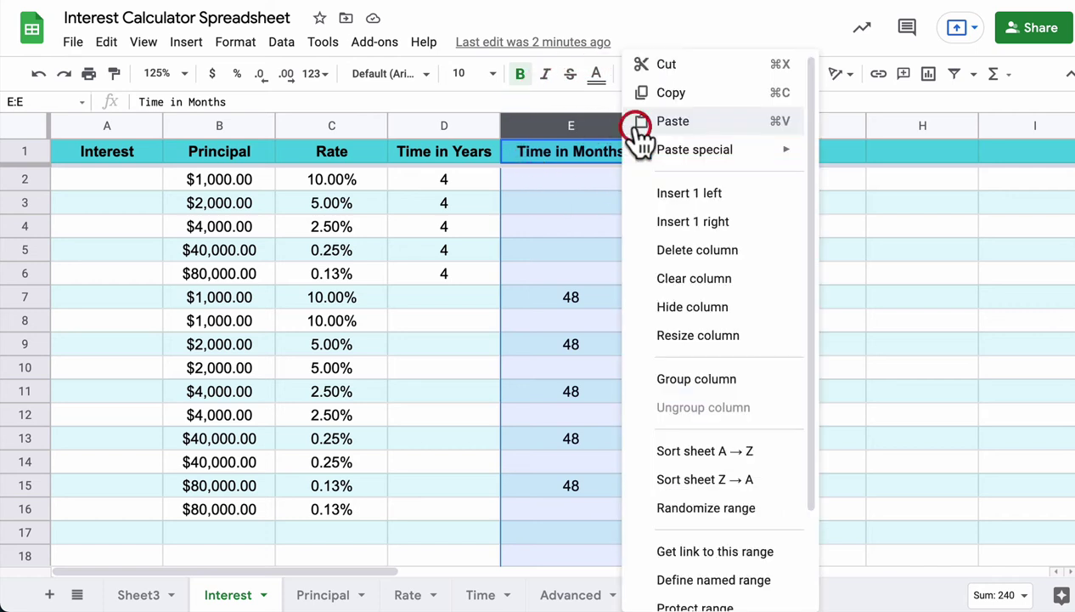
pyautogui.click(680, 451)
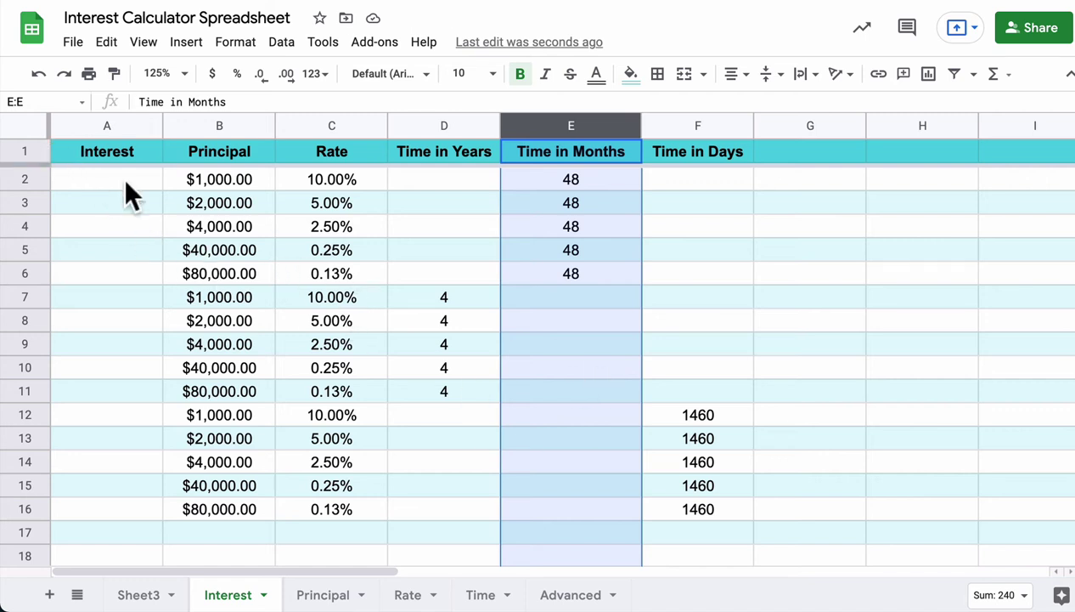
# Sort the whole Interest sheet, treating row 1 as a header, ascending by Time in Years, Time in Months and Time in Days.
pyautogui.click(24, 126)
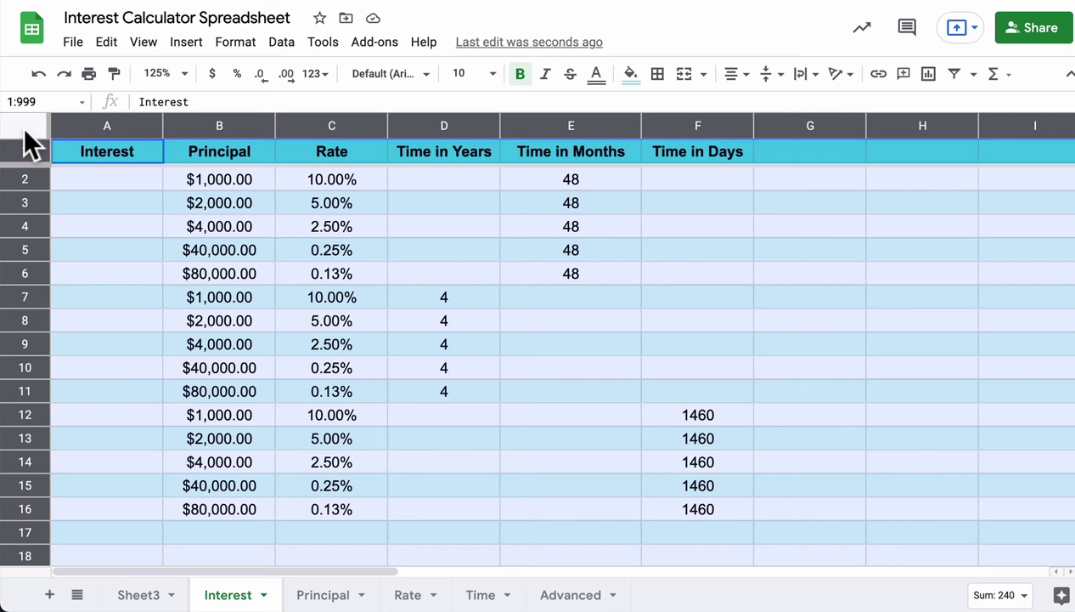
pyautogui.click(277, 44)
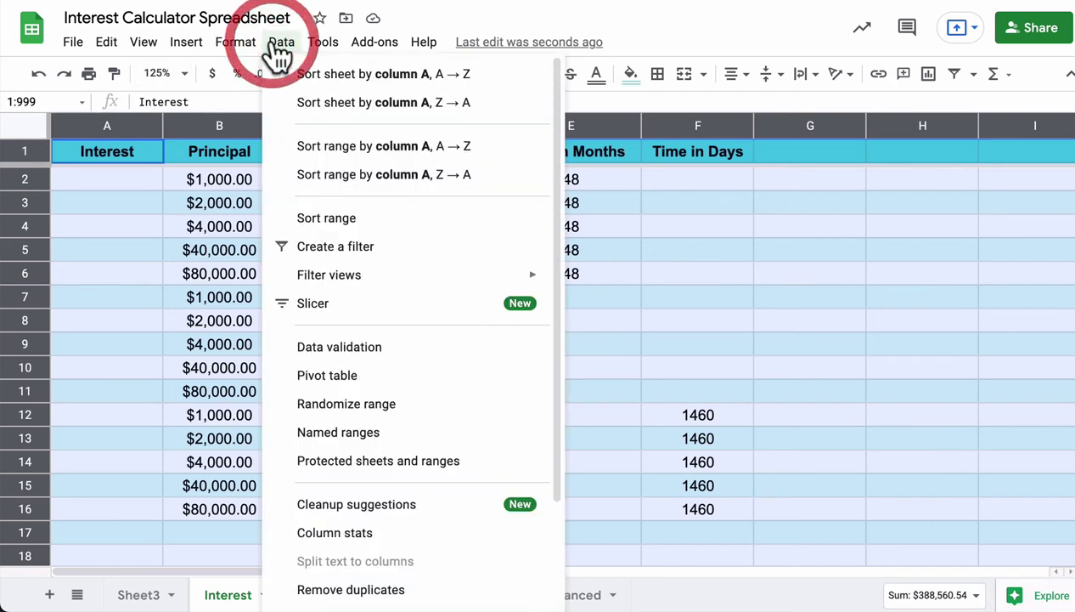
pyautogui.click(287, 219)
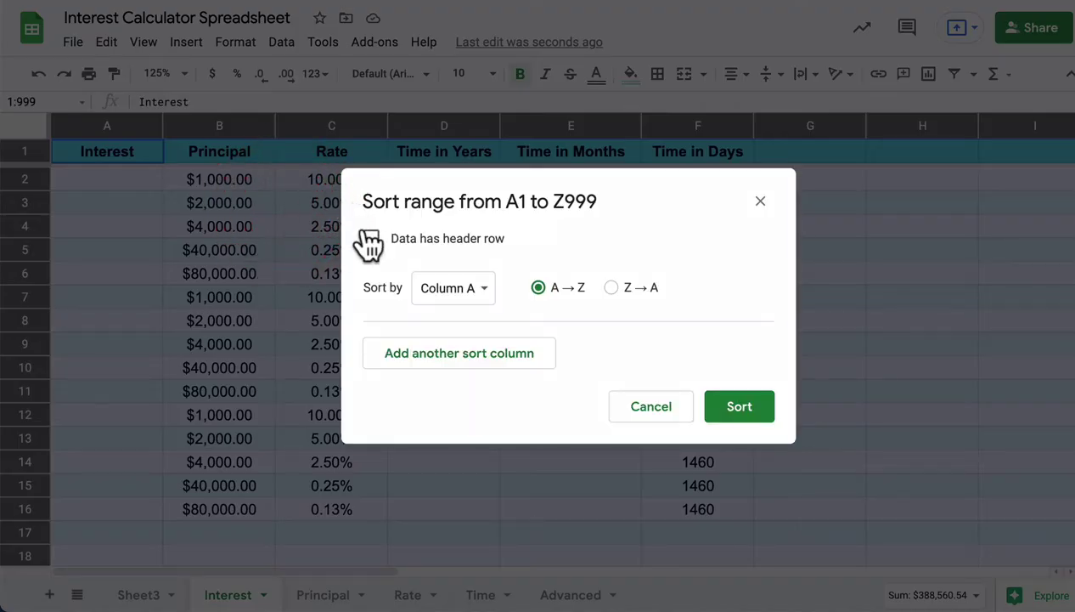
pyautogui.click(371, 238)
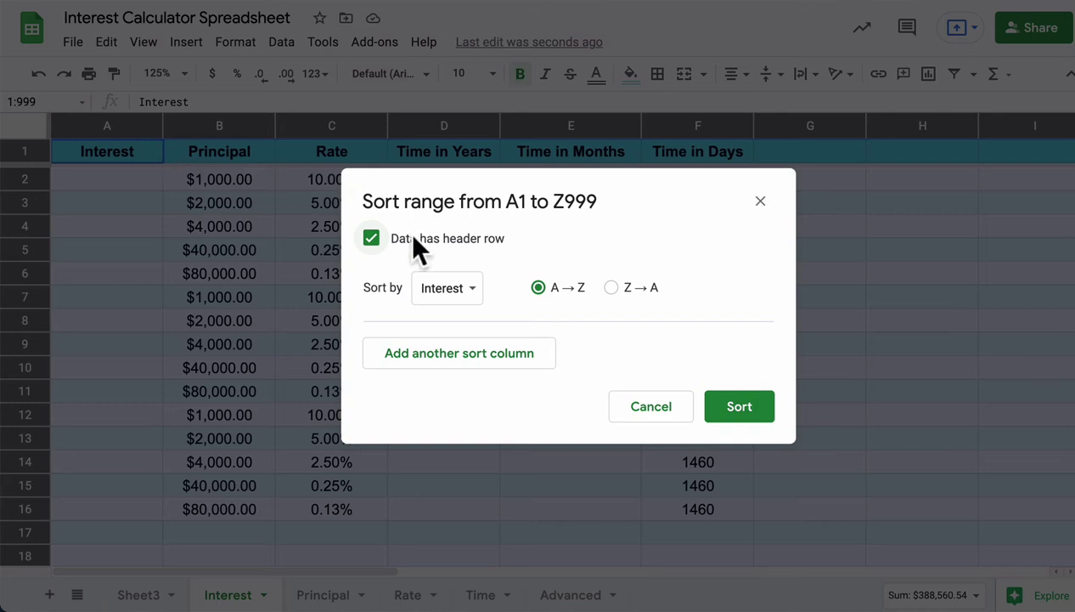
pyautogui.click(460, 297)
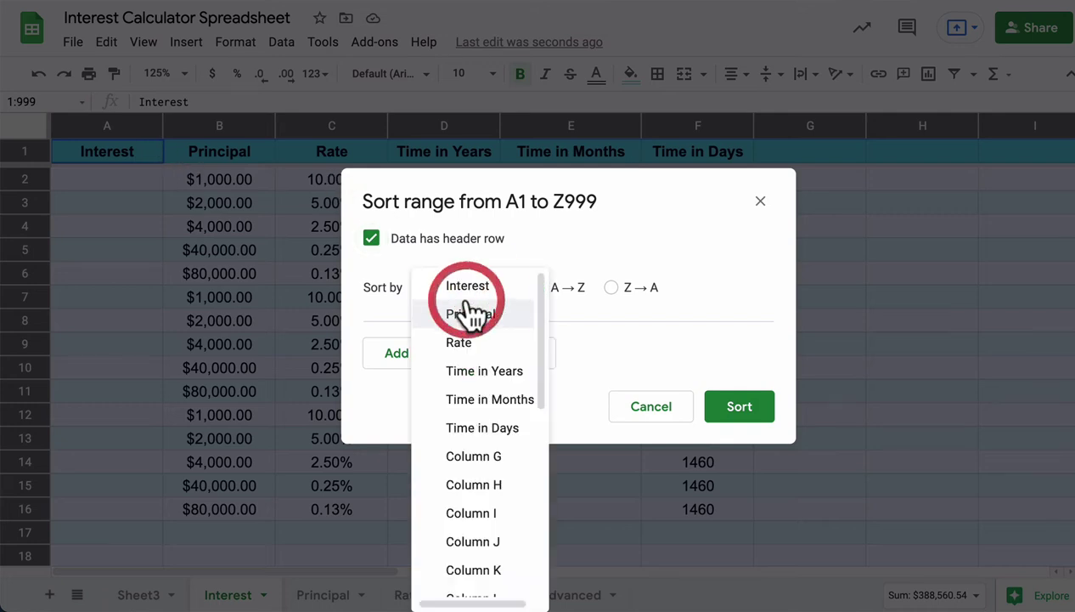
pyautogui.click(486, 379)
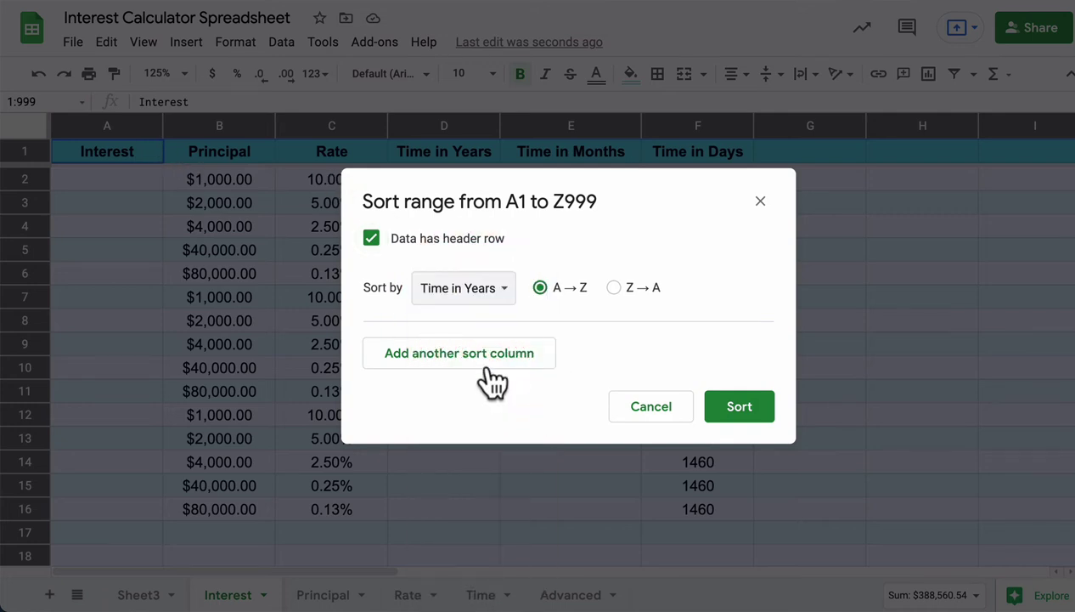
pyautogui.click(488, 375)
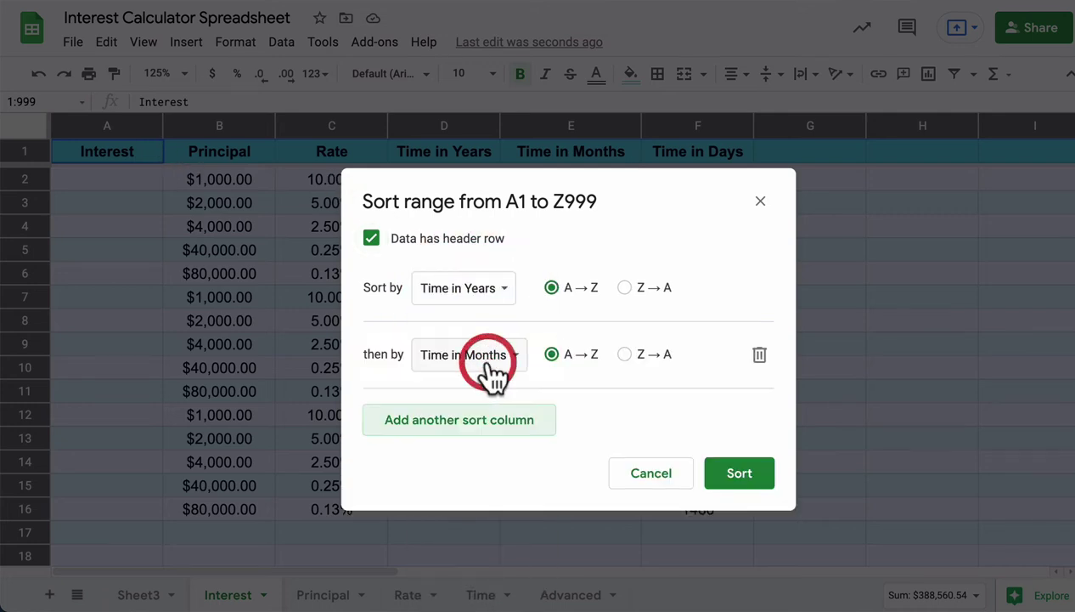
pyautogui.click(467, 420)
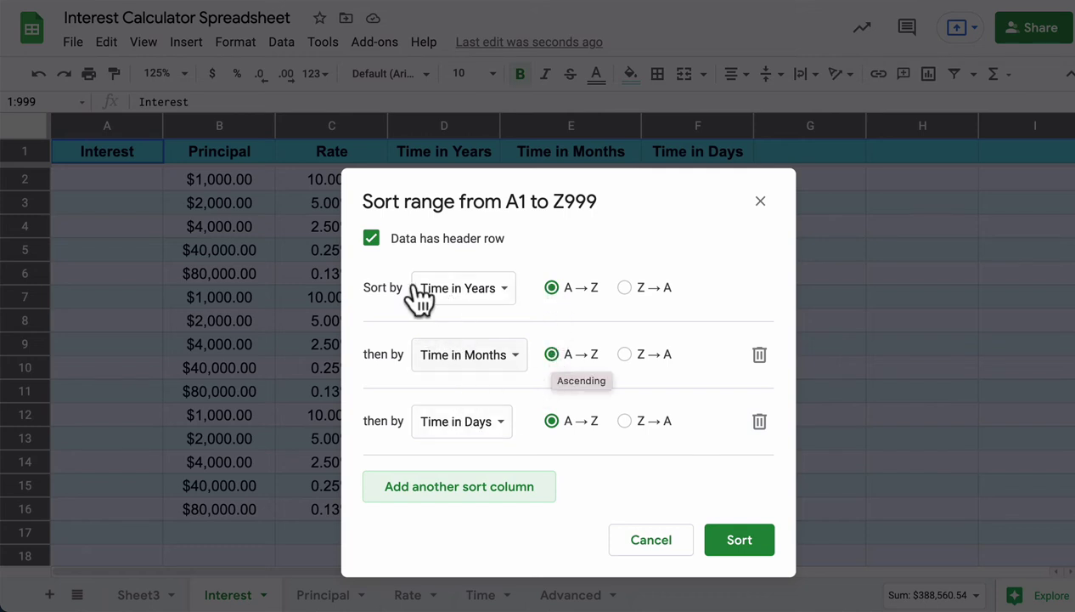
pyautogui.click(744, 545)
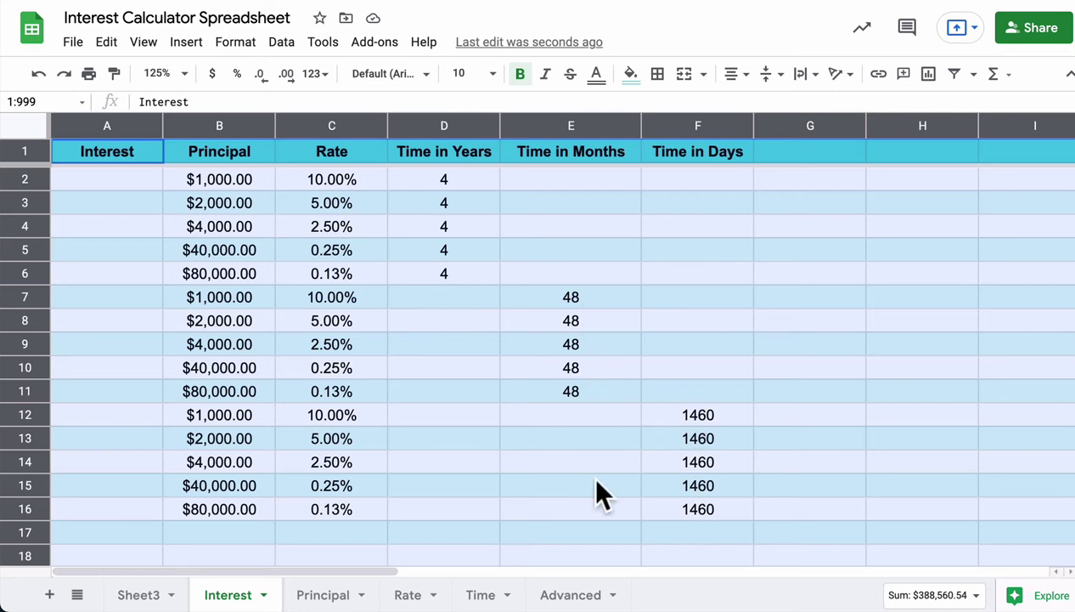
# Check the first entries for years, months and days in D2, E7 and F12, and select the interest cell A2.
pyautogui.click(450, 184)
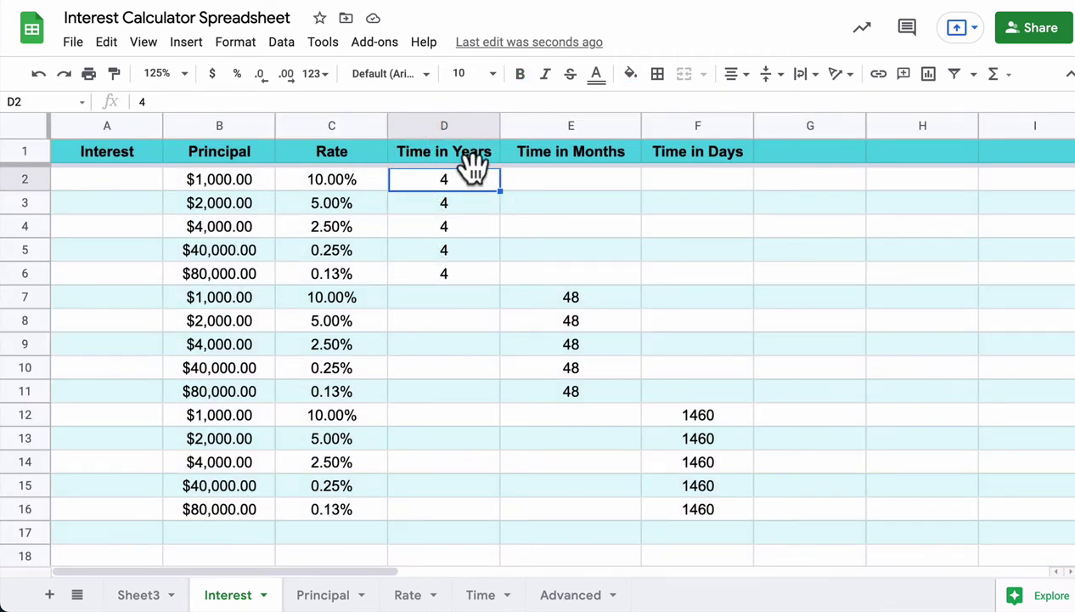
pyautogui.click(538, 293)
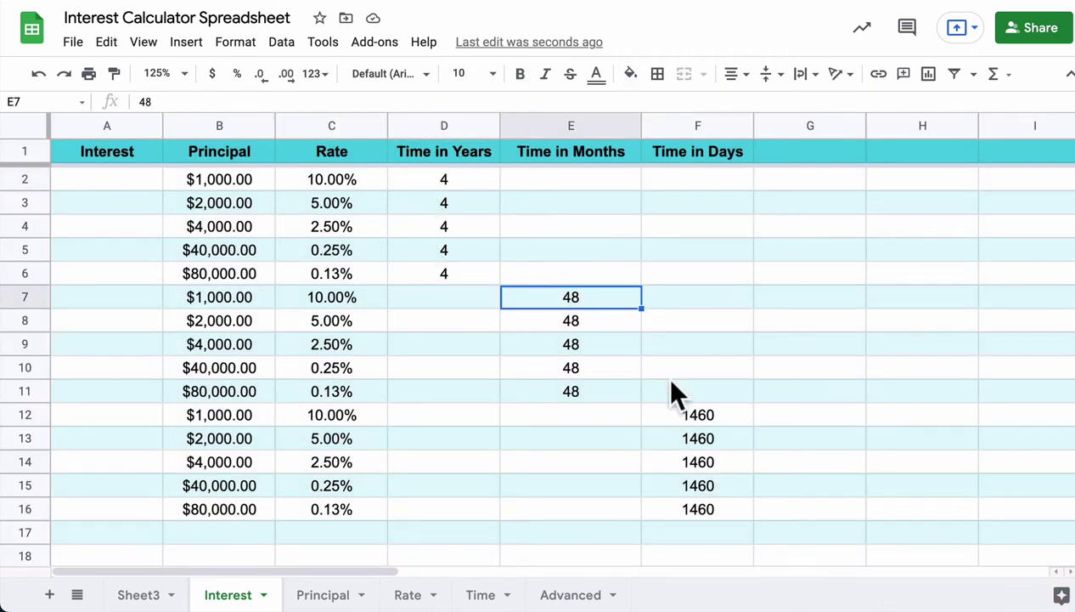
pyautogui.click(695, 417)
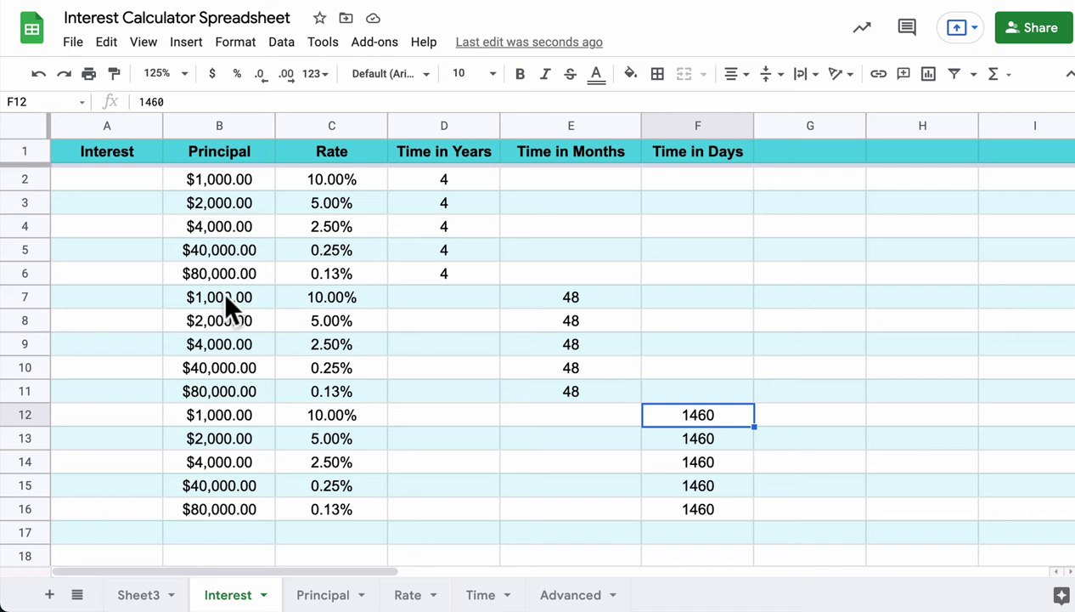
pyautogui.click(125, 177)
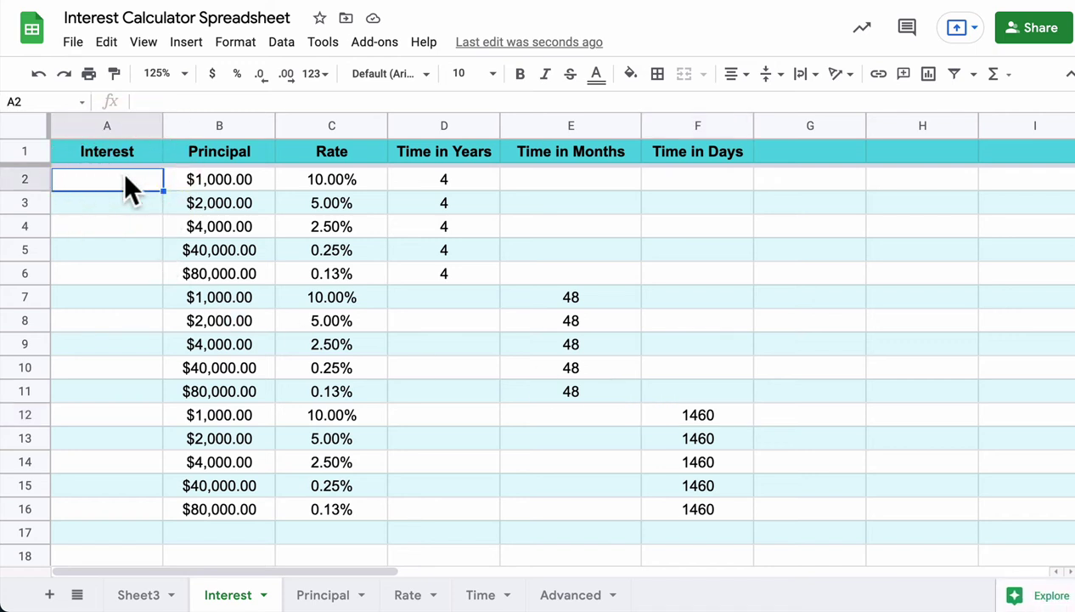
# Enter the yearly interest formula =B2*C2*D2 in A2 and fill it down to A6.
pyautogui.write('=')
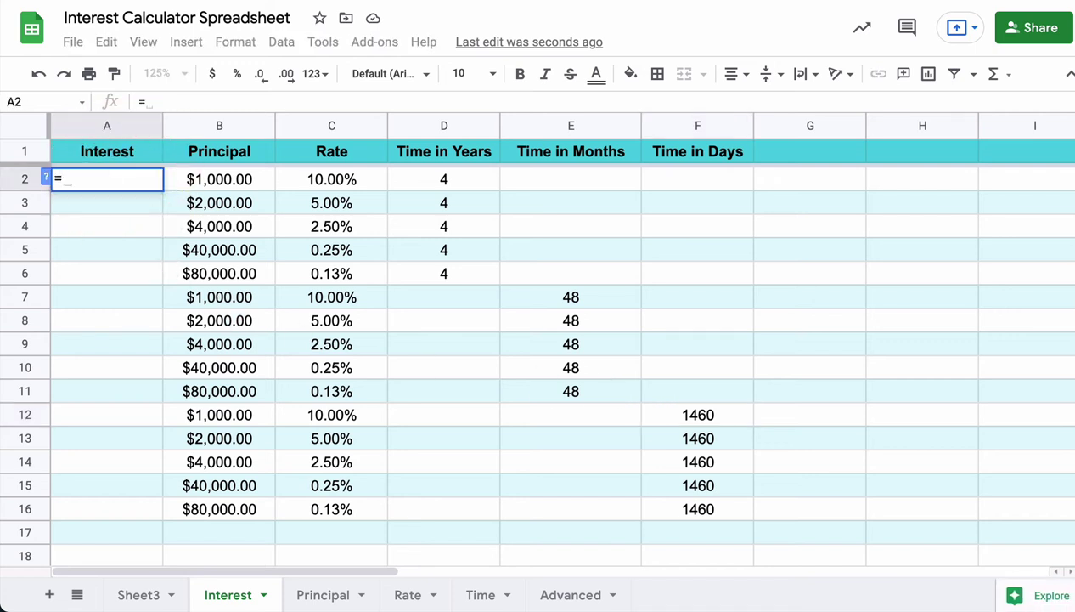
pyautogui.write('B2*B2')
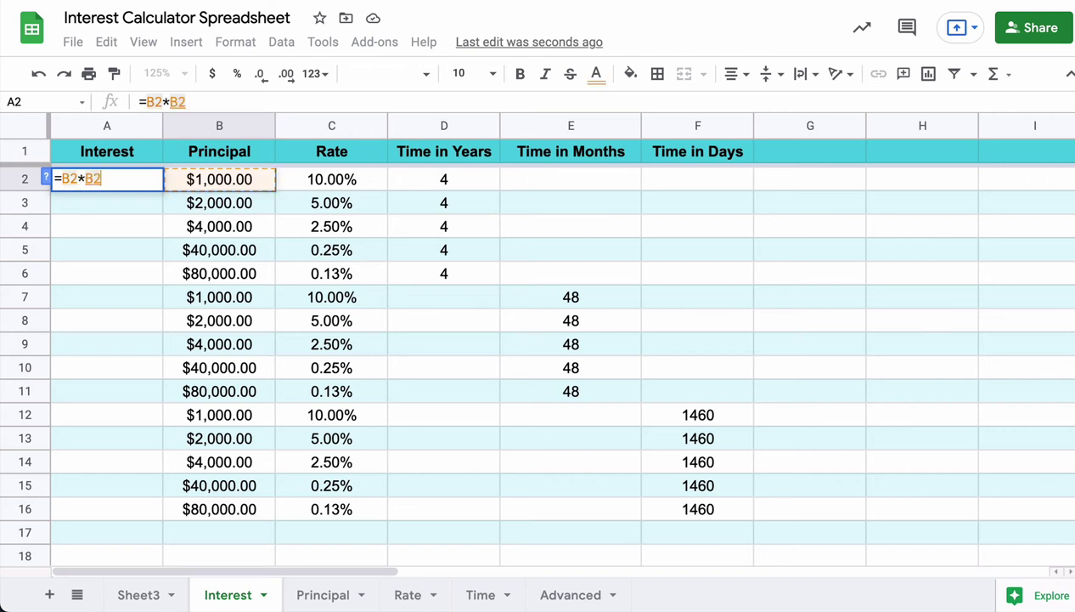
pyautogui.press('Right')
pyautogui.write('*')
pyautogui.press('Right')
pyautogui.press('Right')
pyautogui.press('Right')
pyautogui.press('Return')
pyautogui.click(141, 179)
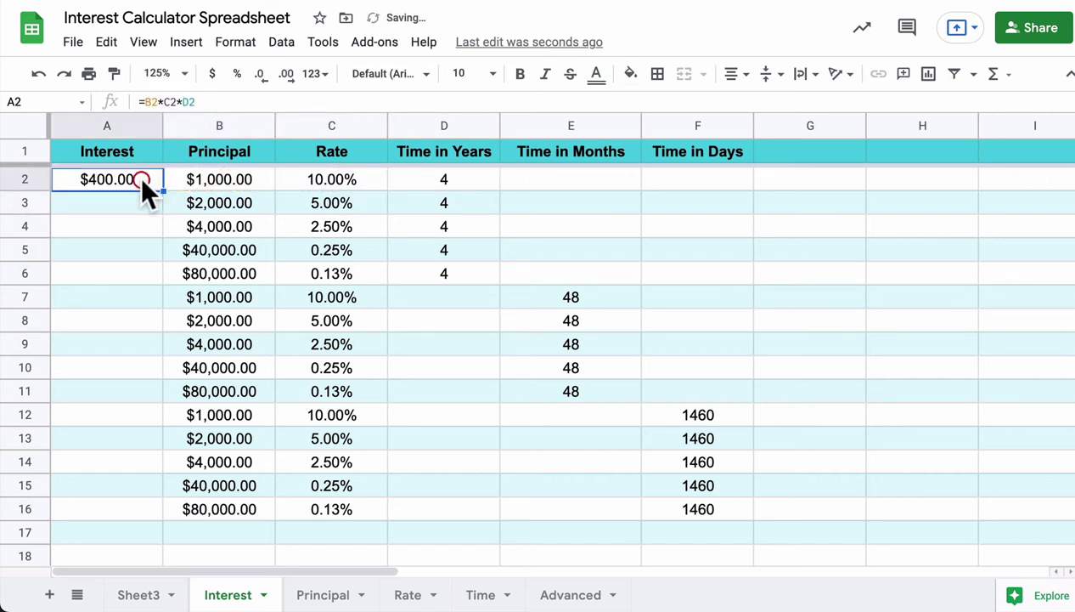
pyautogui.moveTo(164, 191); pyautogui.dragTo(157, 273)
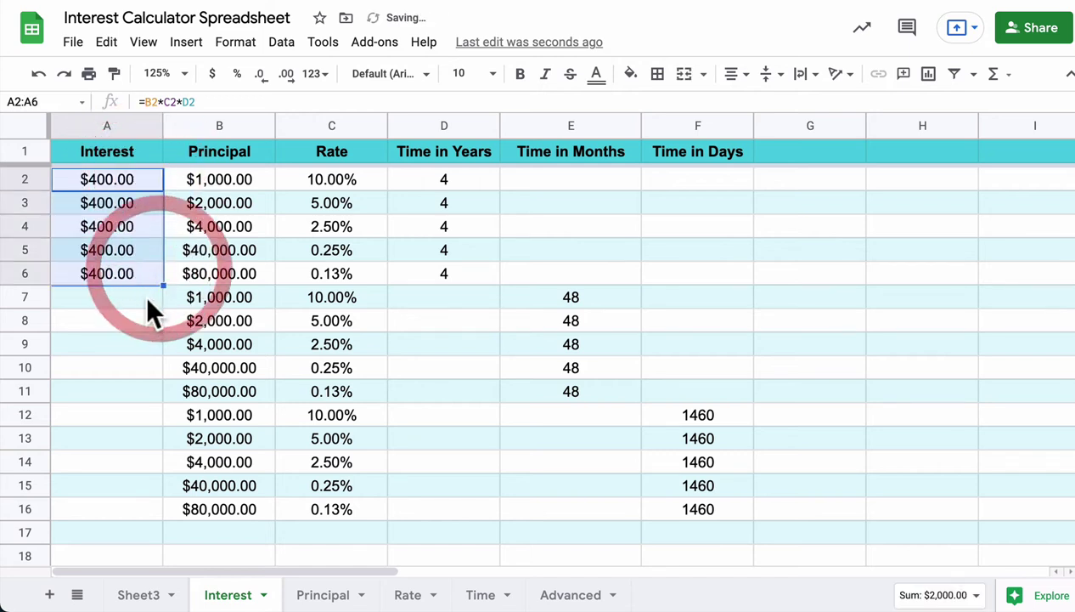
# Enter the monthly interest formula =B7*C7*(48/12) in A7 and fill it down to A11.
pyautogui.click(144, 294)
pyautogui.write('=')
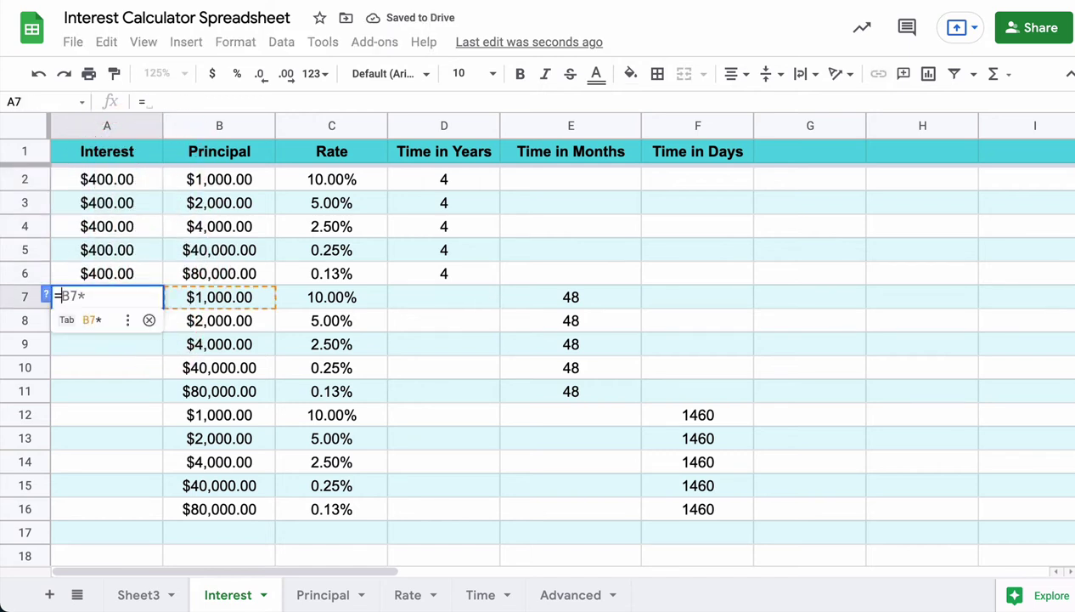
pyautogui.press('Right')
pyautogui.write('*')
pyautogui.press('Right')
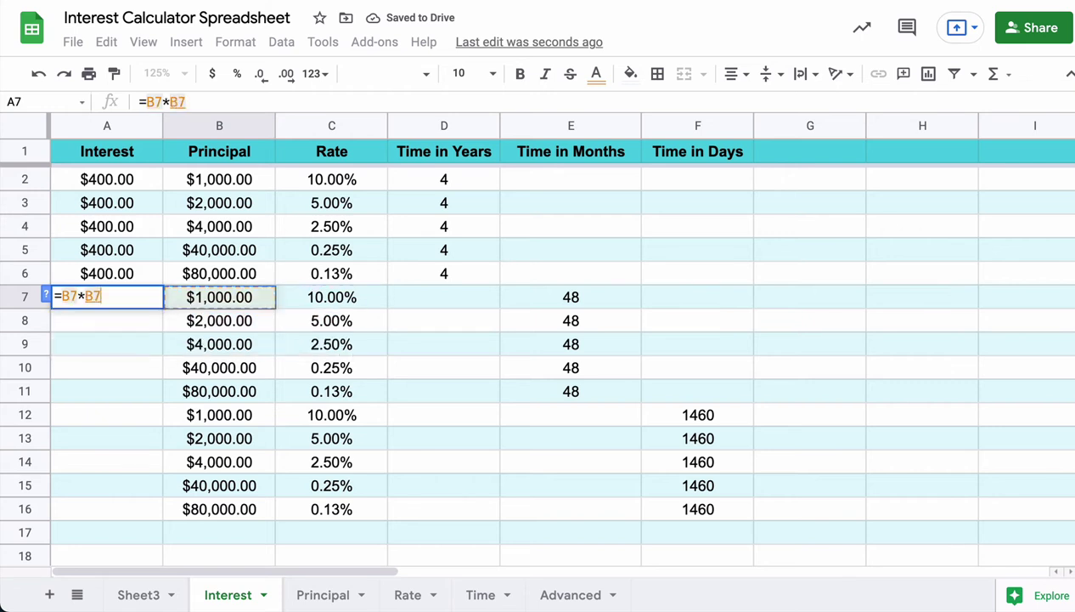
pyautogui.press('Right')
pyautogui.write('*')
pyautogui.press('Right')
pyautogui.press('Right')
pyautogui.press('Right')
pyautogui.press('Right')
pyautogui.press('BackSpace')
pyautogui.press('BackSpace')
pyautogui.write('(')
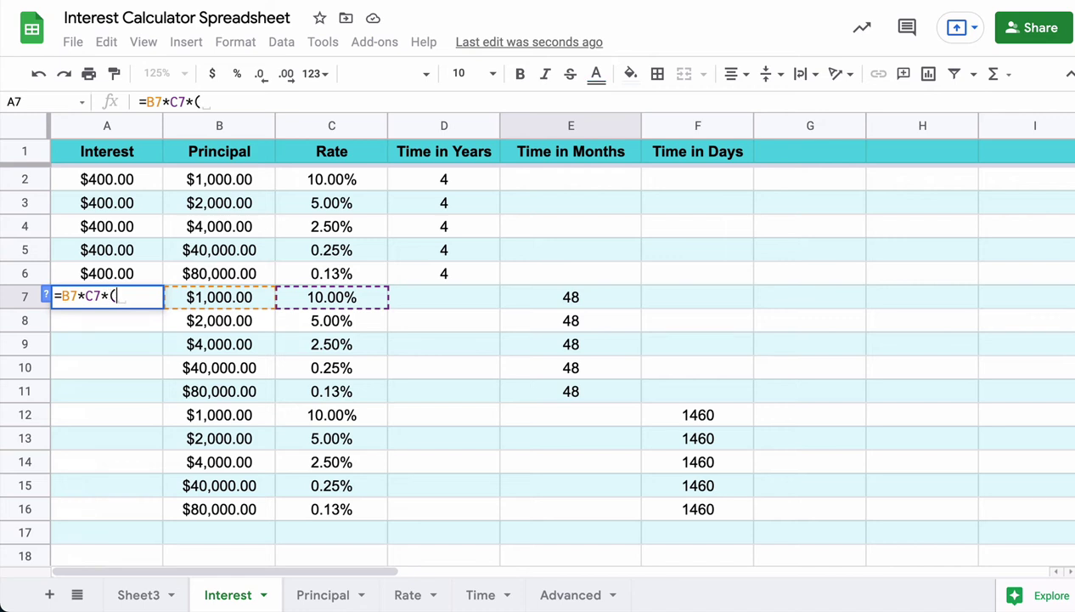
pyautogui.write('48/12)')
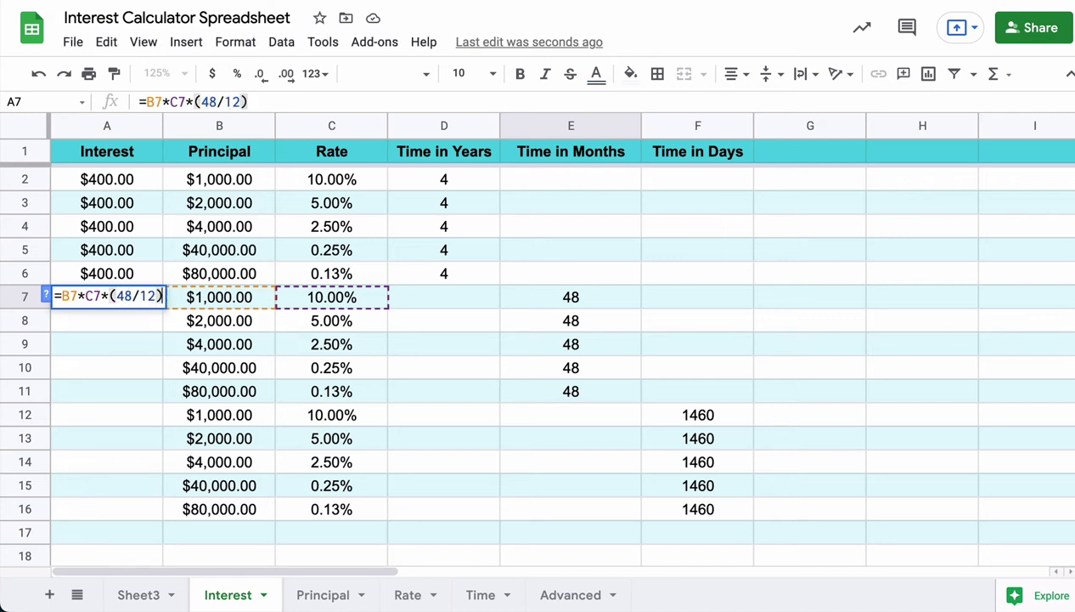
pyautogui.press('Return')
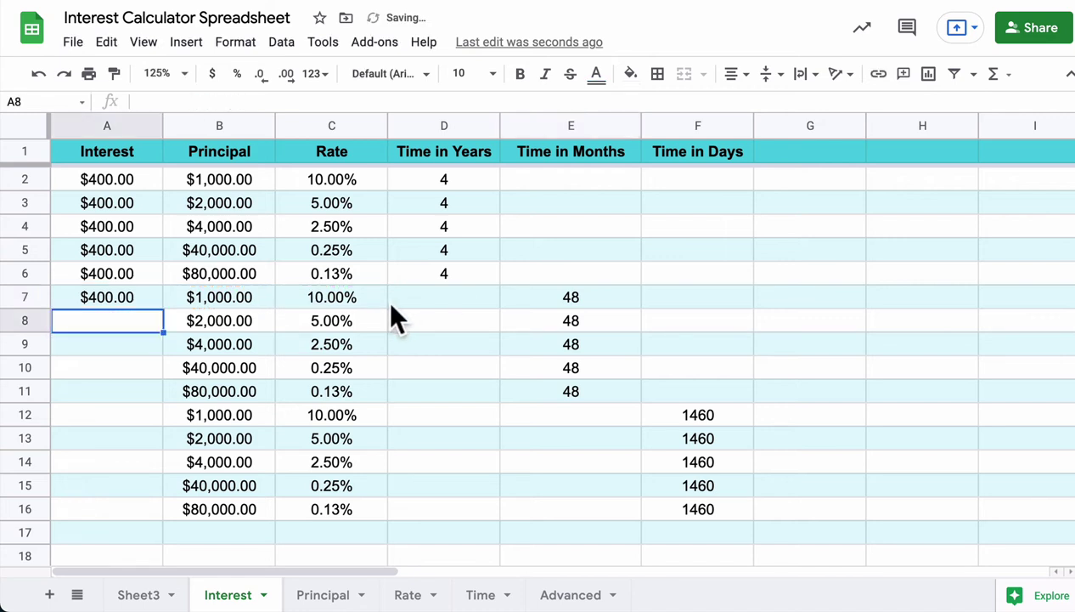
pyautogui.click(132, 306)
pyautogui.moveTo(162, 307); pyautogui.dragTo(161, 386)
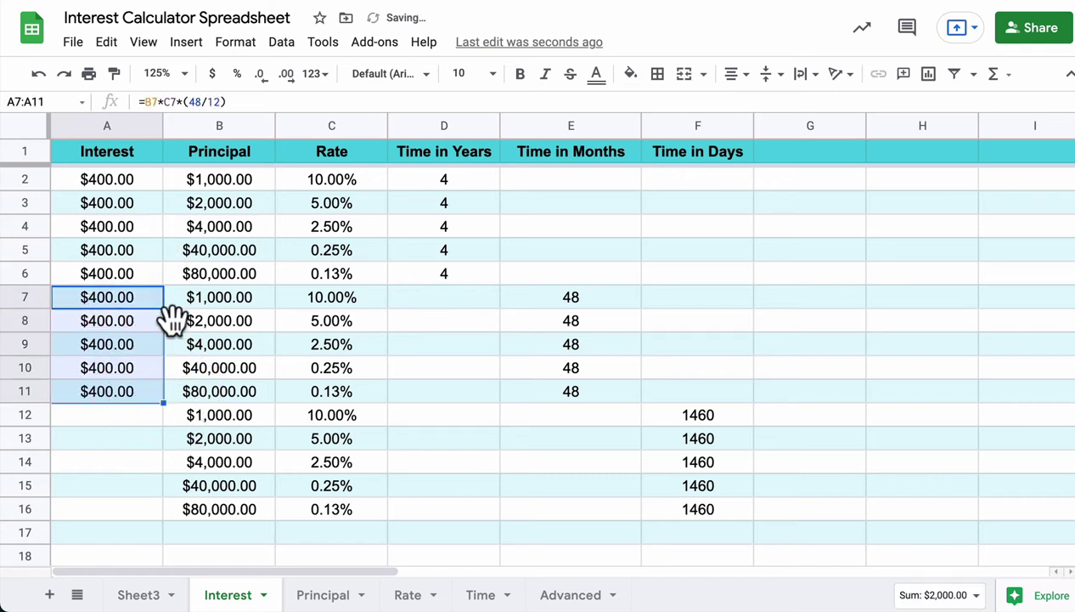
# Check the principal amounts one by one from B2 down to B11.
pyautogui.click(214, 180)
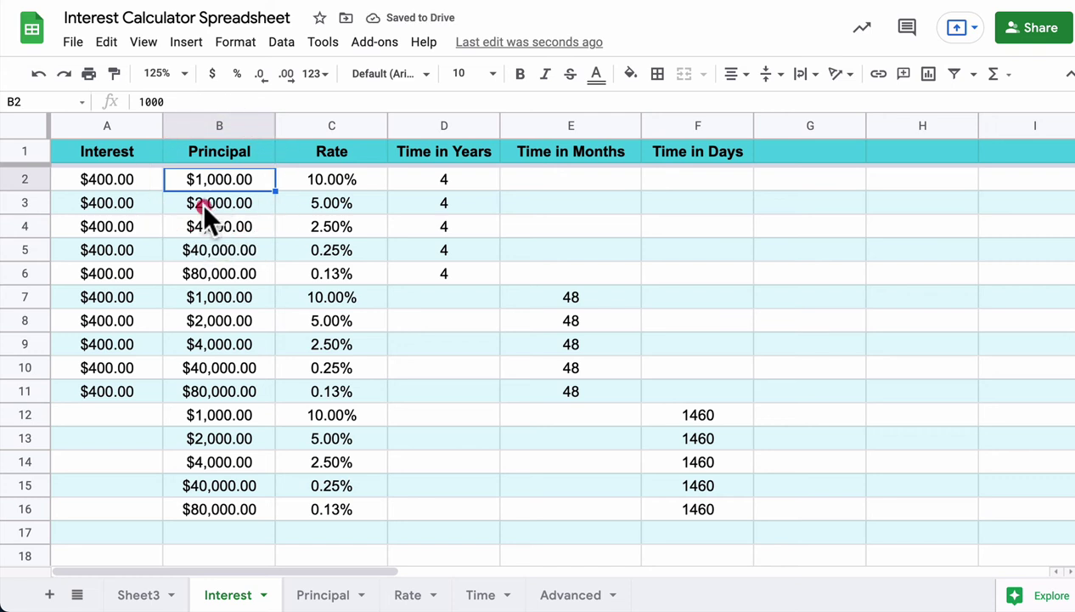
pyautogui.click(204, 205)
pyautogui.click(205, 230)
pyautogui.click(203, 253)
pyautogui.click(202, 272)
pyautogui.click(199, 297)
pyautogui.click(200, 321)
pyautogui.click(199, 344)
pyautogui.click(198, 368)
pyautogui.click(198, 389)
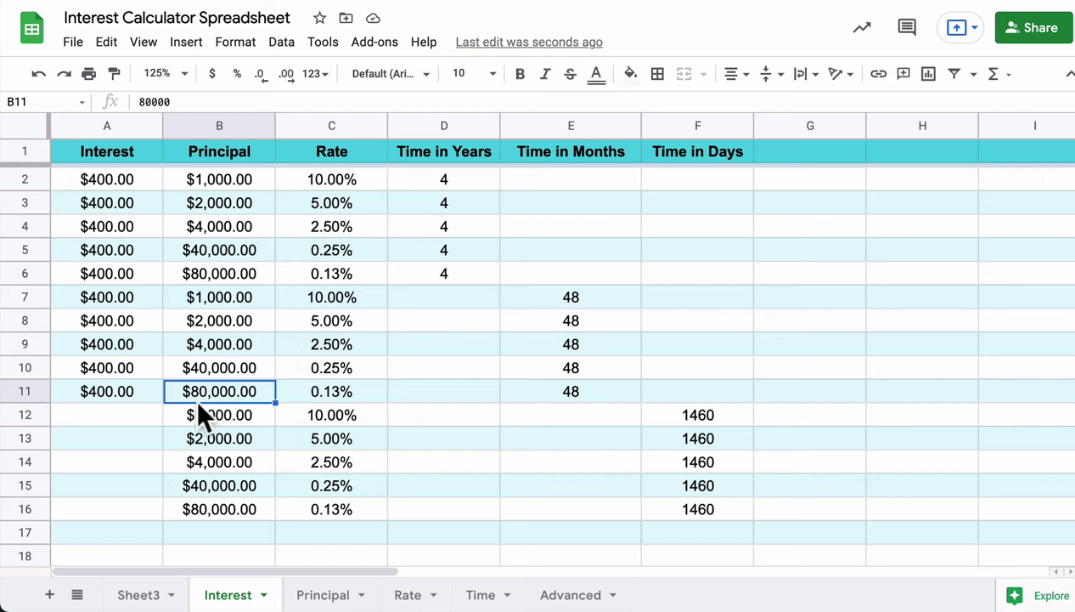
# Enter the daily interest formula =B12*C12*(F12/360) in A12.
pyautogui.click(150, 418)
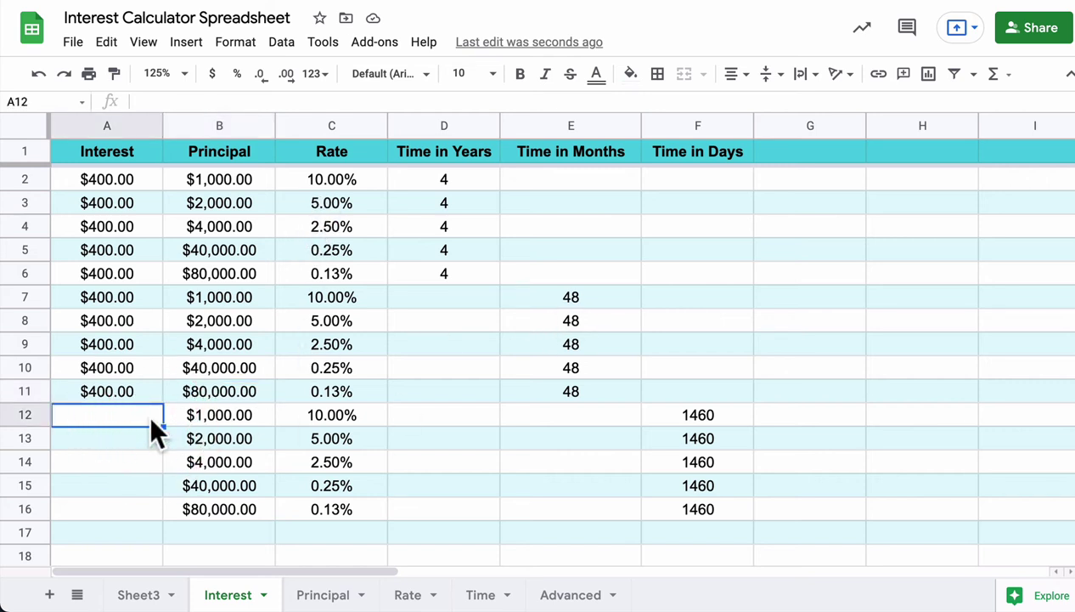
pyautogui.write('=B12')
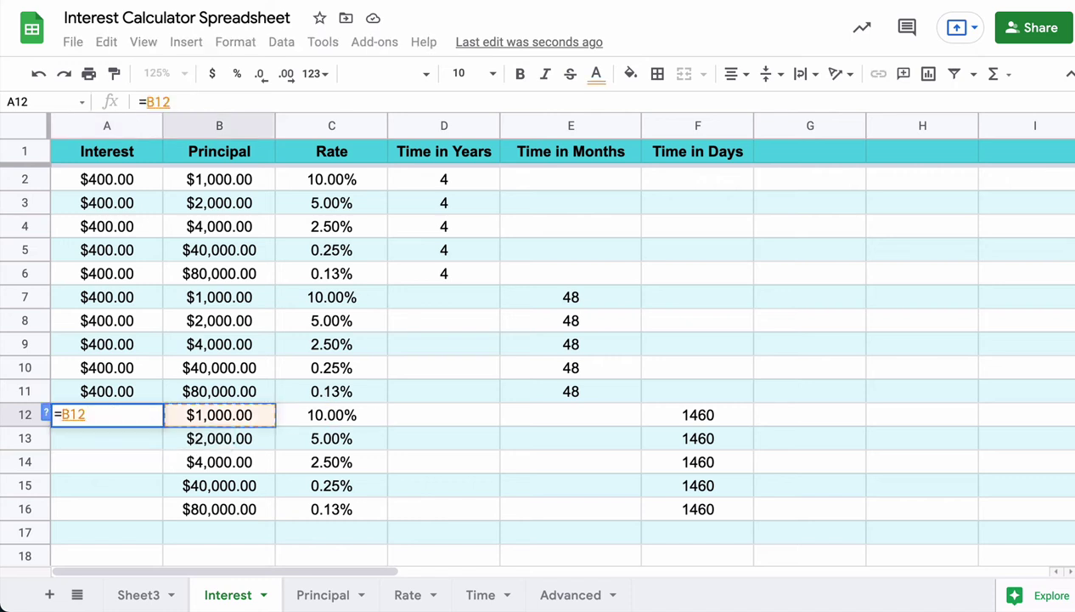
pyautogui.write('*')
pyautogui.press('Tab')
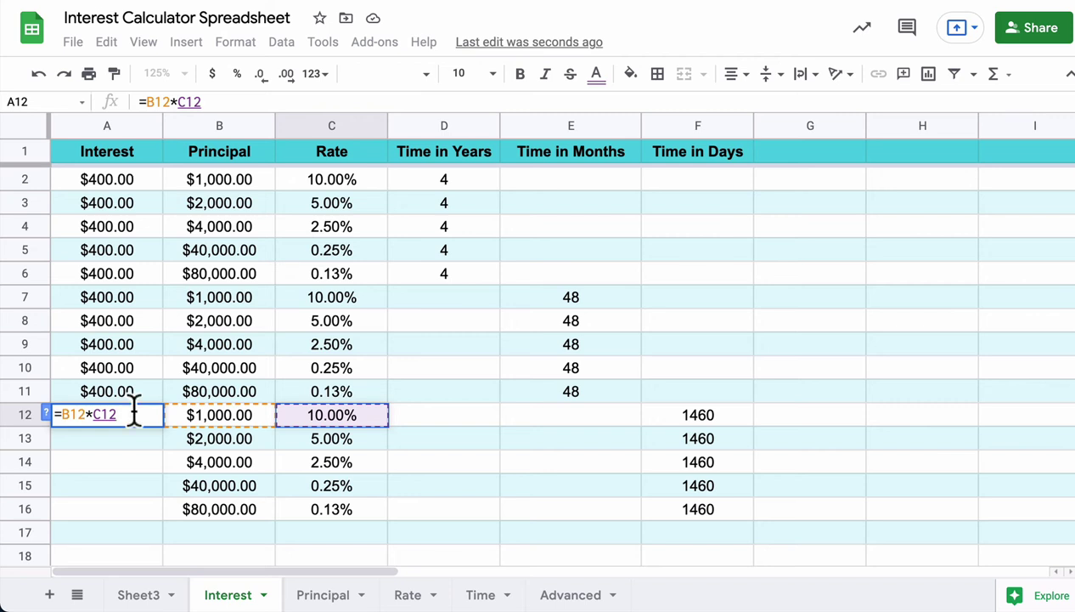
pyautogui.write('*(')
pyautogui.press('Right')
pyautogui.press('Right')
pyautogui.press('Right')
pyautogui.press('Right')
pyautogui.press('Right')
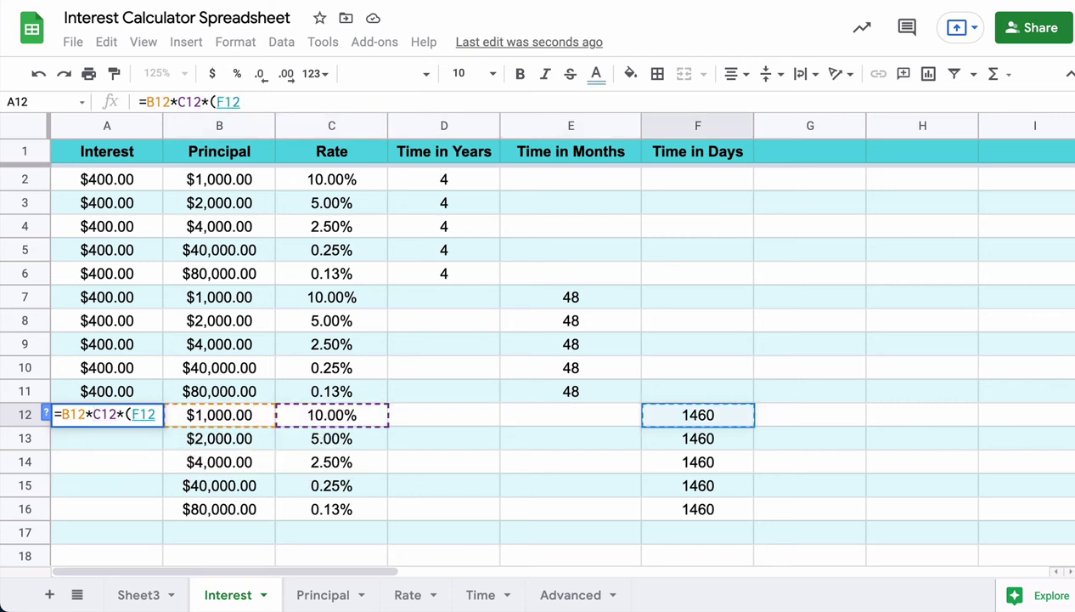
pyautogui.write('/')
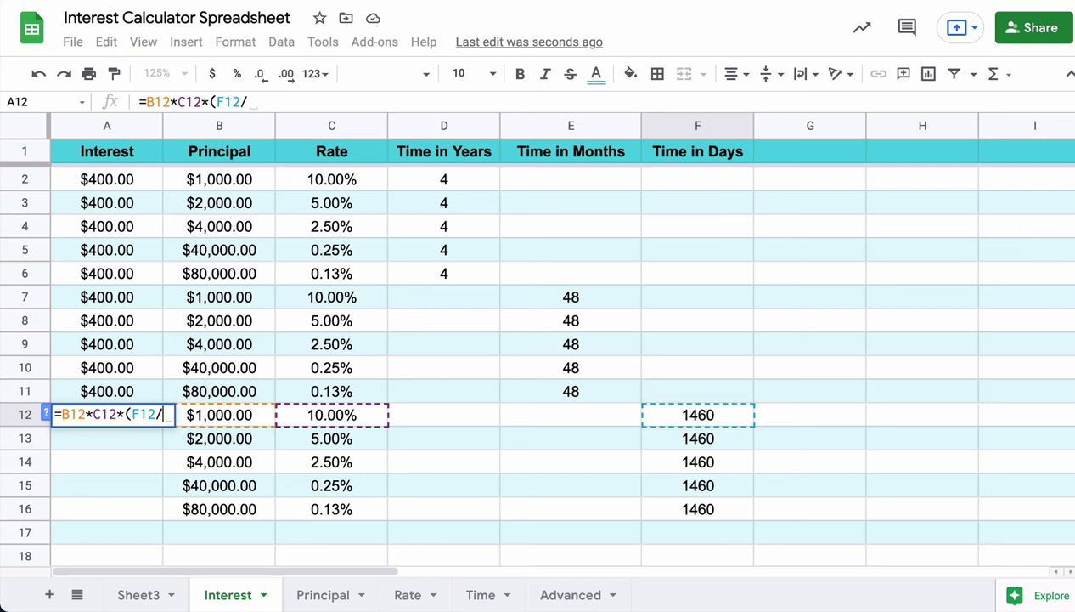
pyautogui.write('360)')
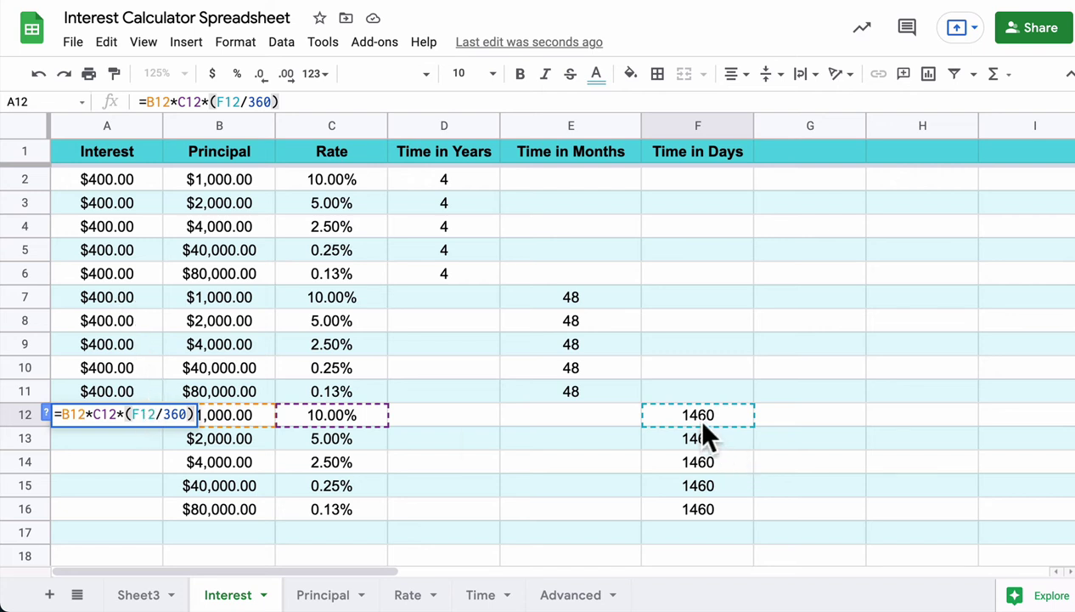
pyautogui.press('Return')
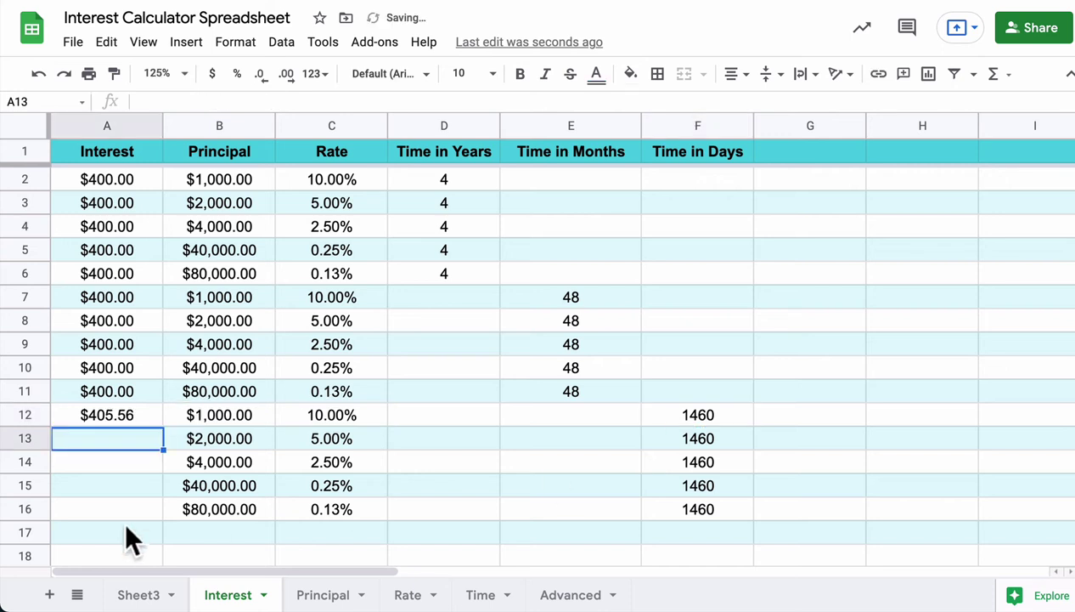
# Change the divisor in A12's formula to 365 and fill the formula down to A16.
pyautogui.click(103, 422)
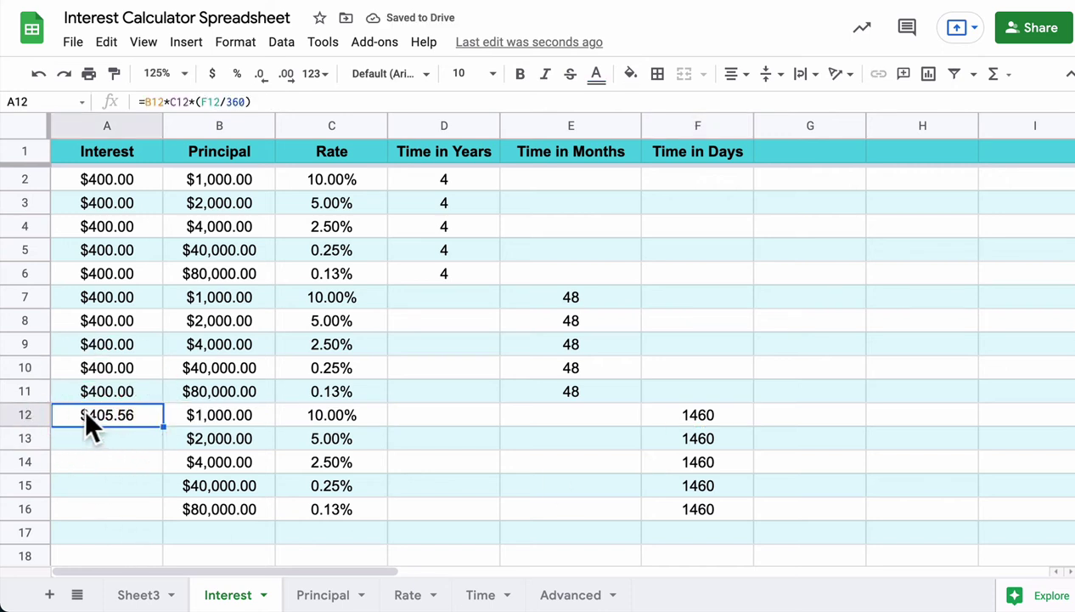
pyautogui.click(240, 102)
pyautogui.press('BackSpace')
pyautogui.write('5')
pyautogui.press('Return')
pyautogui.click(111, 415)
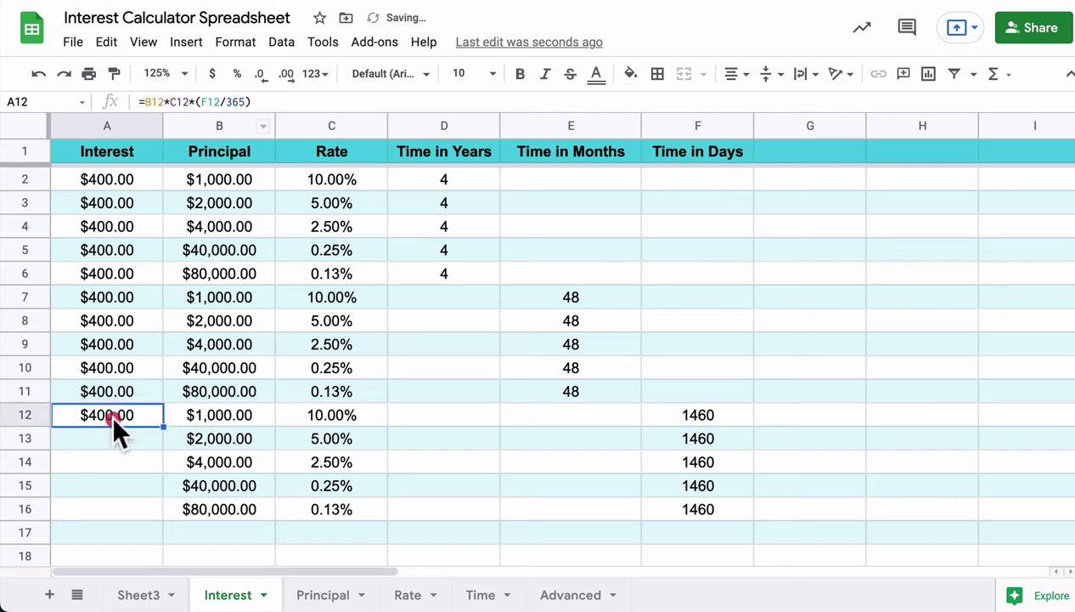
pyautogui.moveTo(163, 449); pyautogui.dragTo(154, 510)
# Replace the fixed 48 in A7's formula with a reference to E7, and fill the formula down to A11.
pyautogui.click(134, 369)
pyautogui.press('Up')
pyautogui.press('Up')
pyautogui.press('Up')
pyautogui.press('Up')
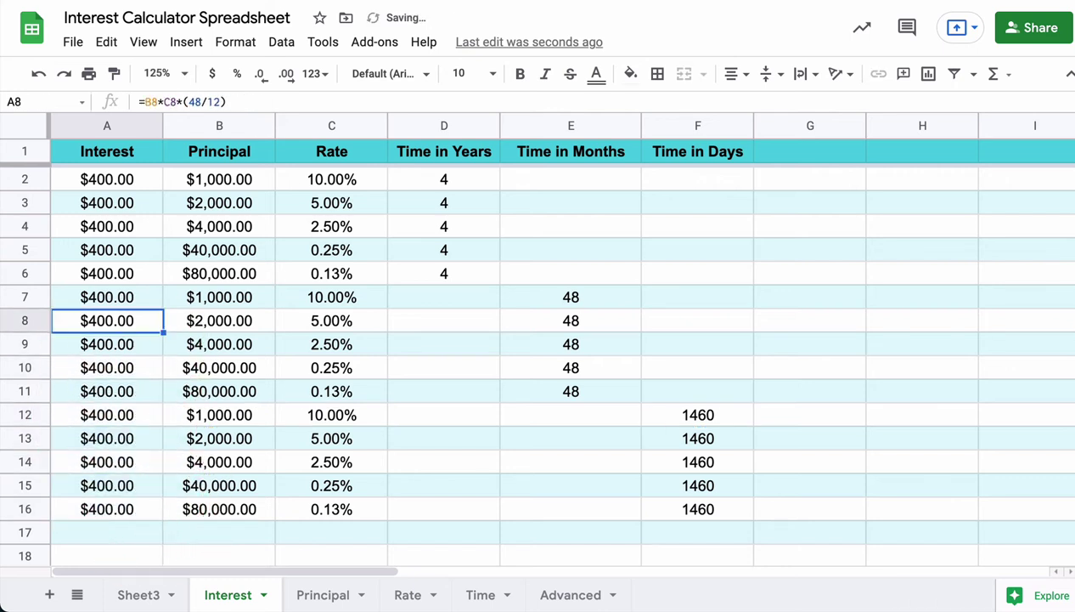
pyautogui.press('Down')
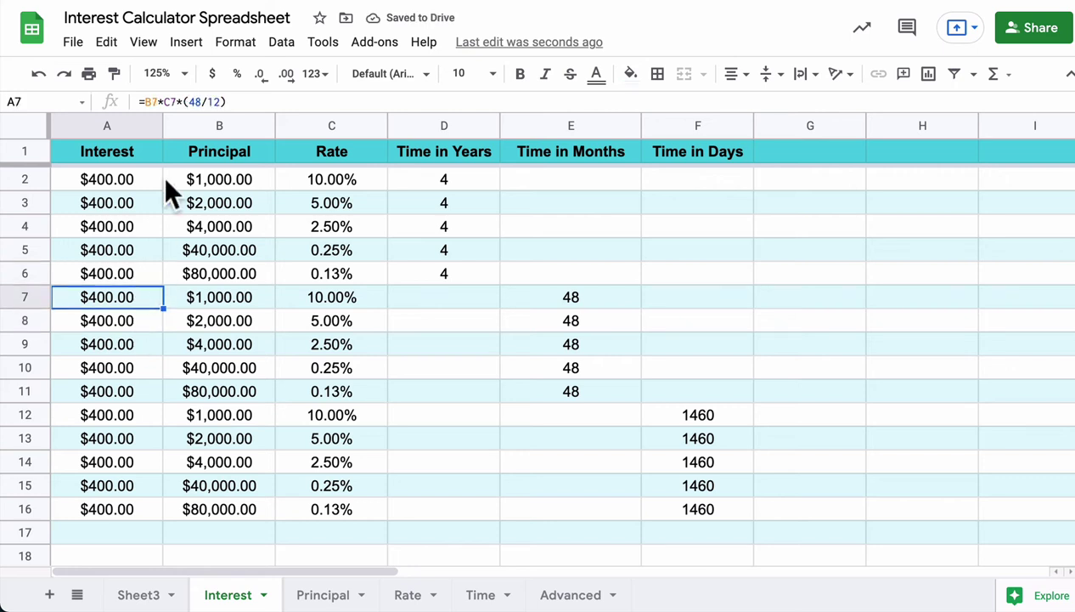
pyautogui.click(202, 101)
pyautogui.press('BackSpace')
pyautogui.press('BackSpace')
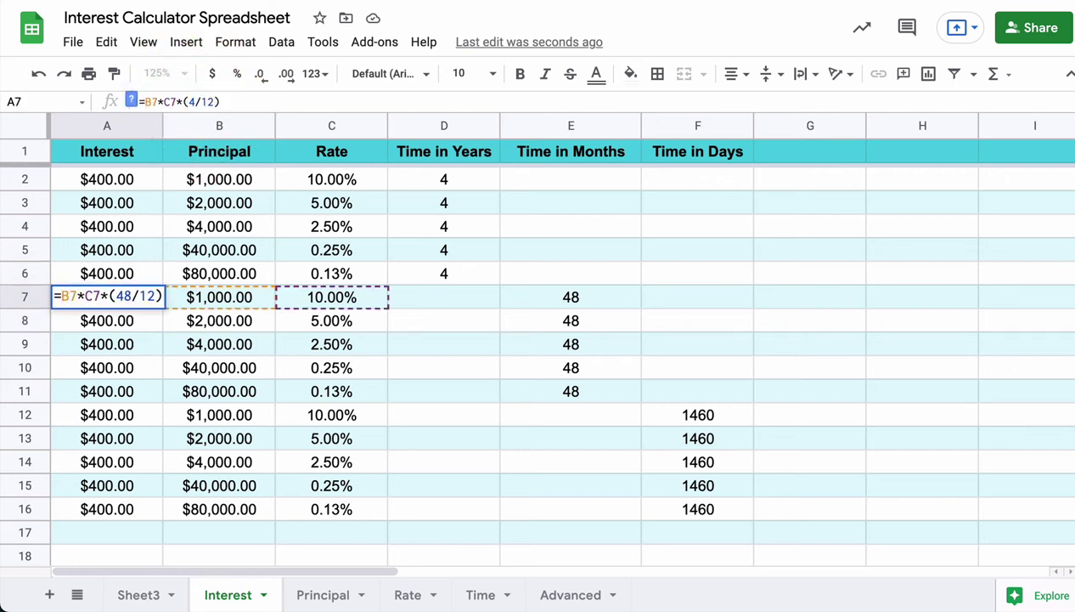
pyautogui.click(558, 299)
pyautogui.press('Return')
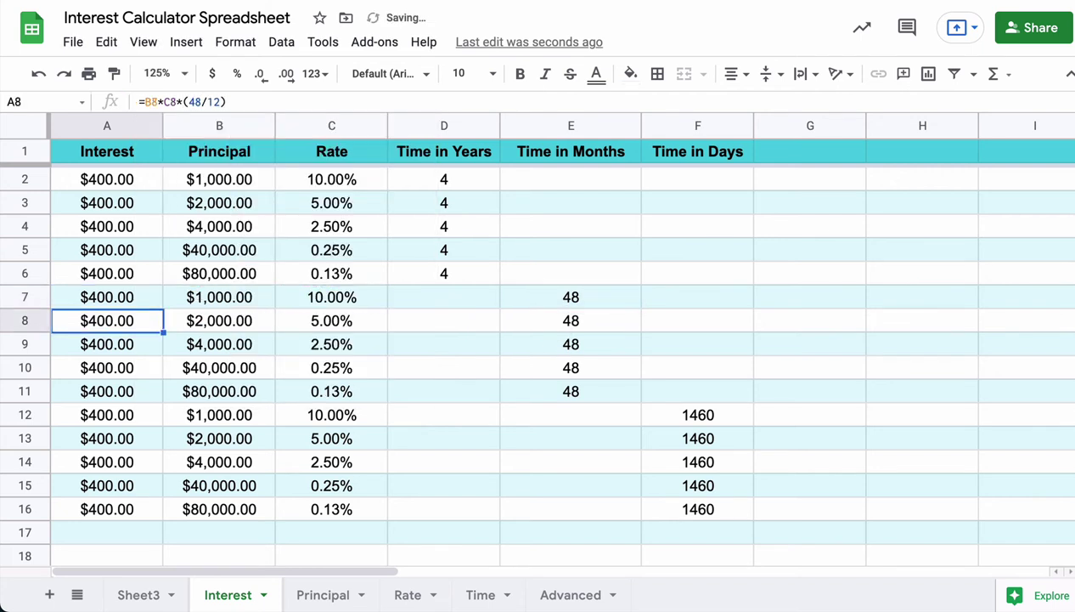
pyautogui.click(111, 297)
pyautogui.moveTo(162, 308); pyautogui.dragTo(151, 379)
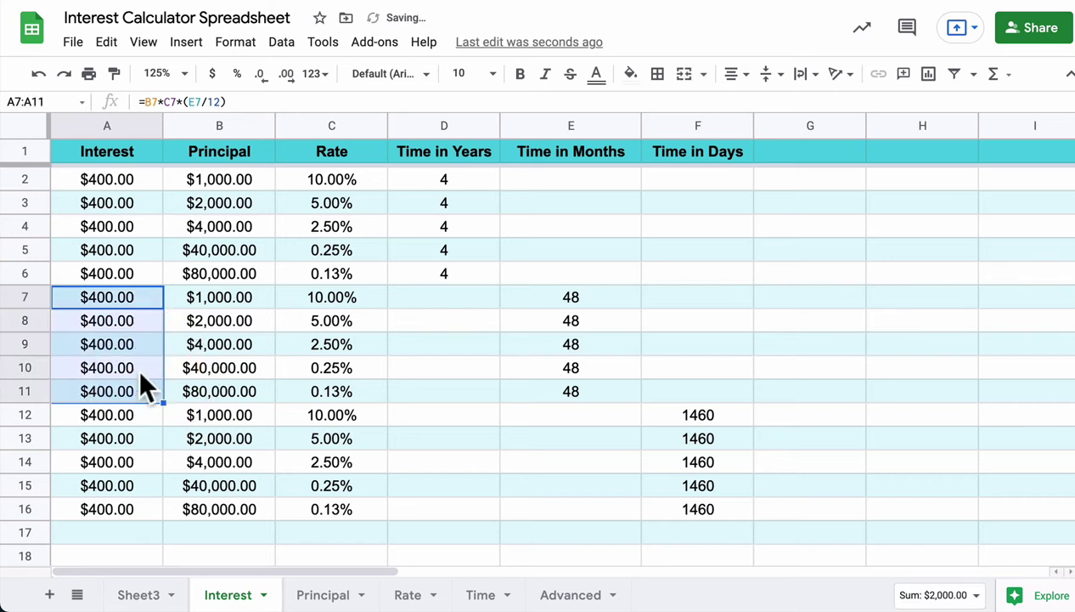
# On the Principal sheet, enter =A2/(C2*D2) in B2 and fill it down to B6.
pyautogui.moveTo(35, 180); pyautogui.dragTo(32, 510)
pyautogui.click(310, 597)
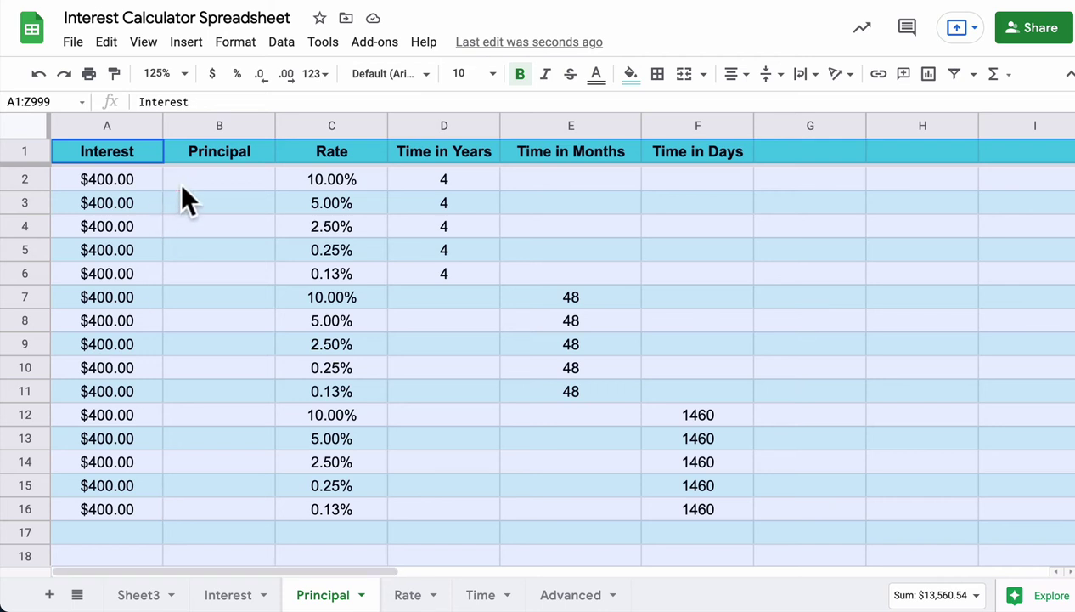
pyautogui.click(181, 188)
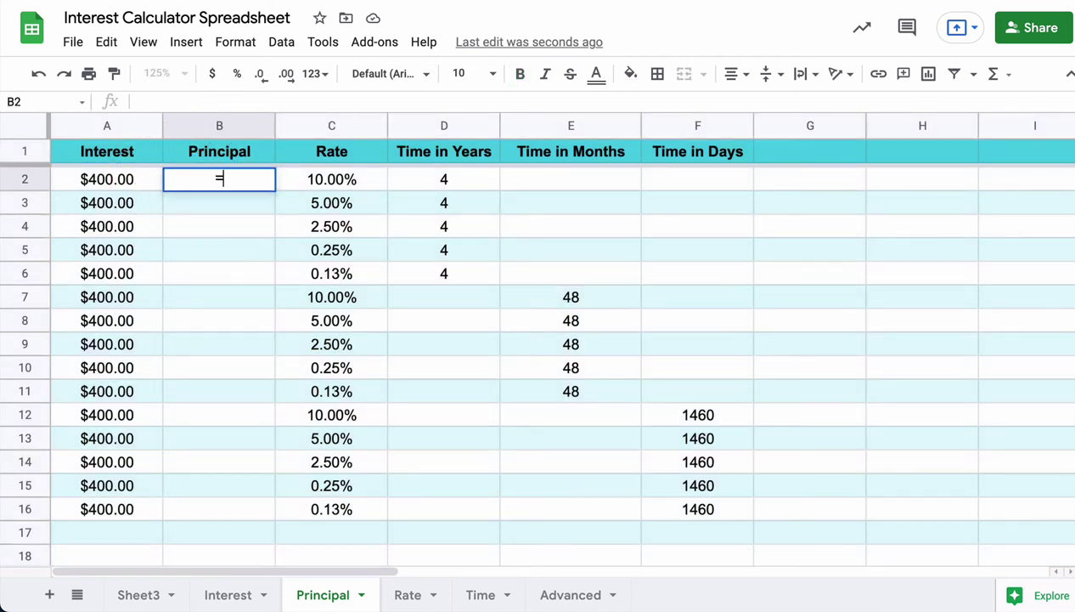
pyautogui.write('=')
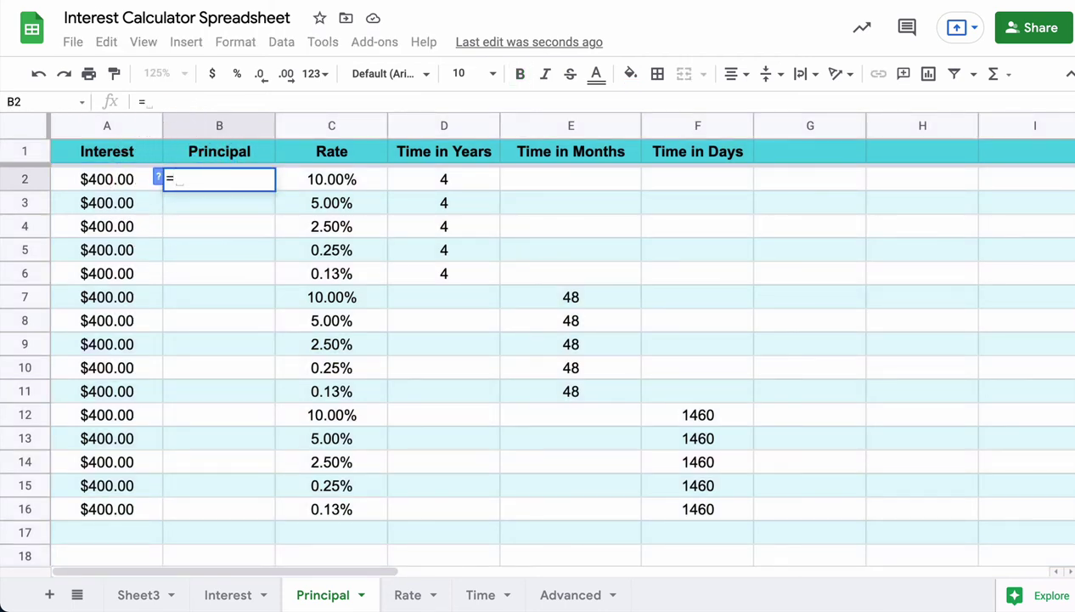
pyautogui.write('A2/(C2*D2')
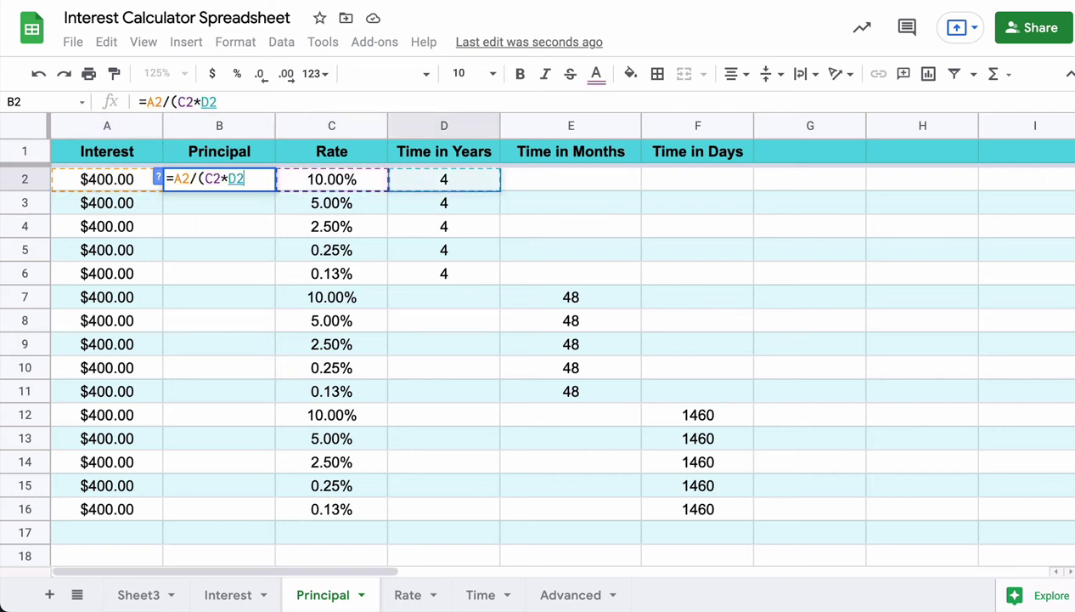
pyautogui.press('Return')
pyautogui.click(246, 178)
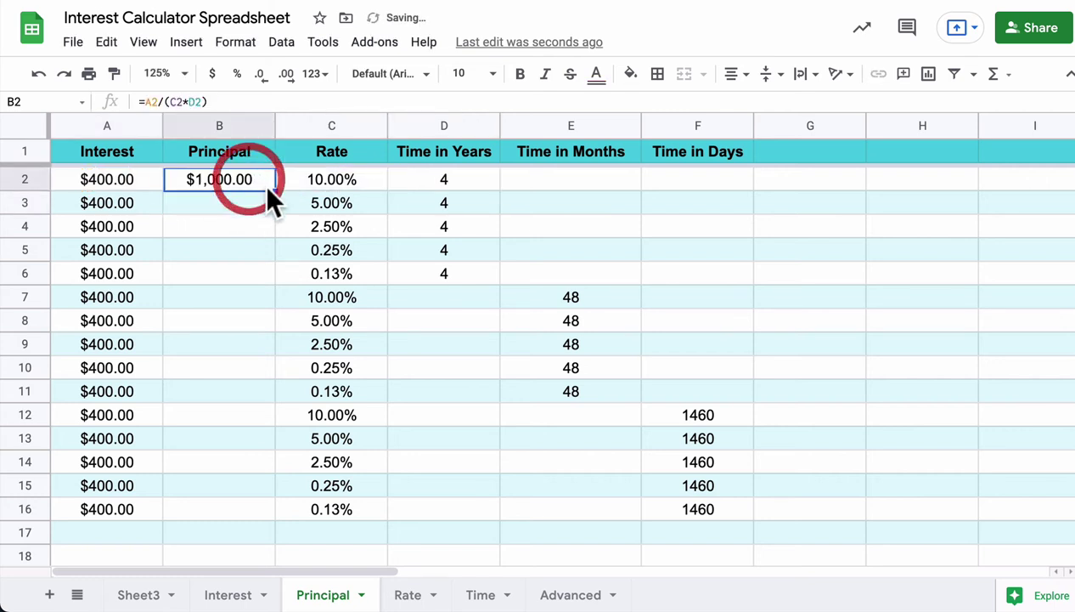
pyautogui.moveTo(273, 192); pyautogui.dragTo(272, 285)
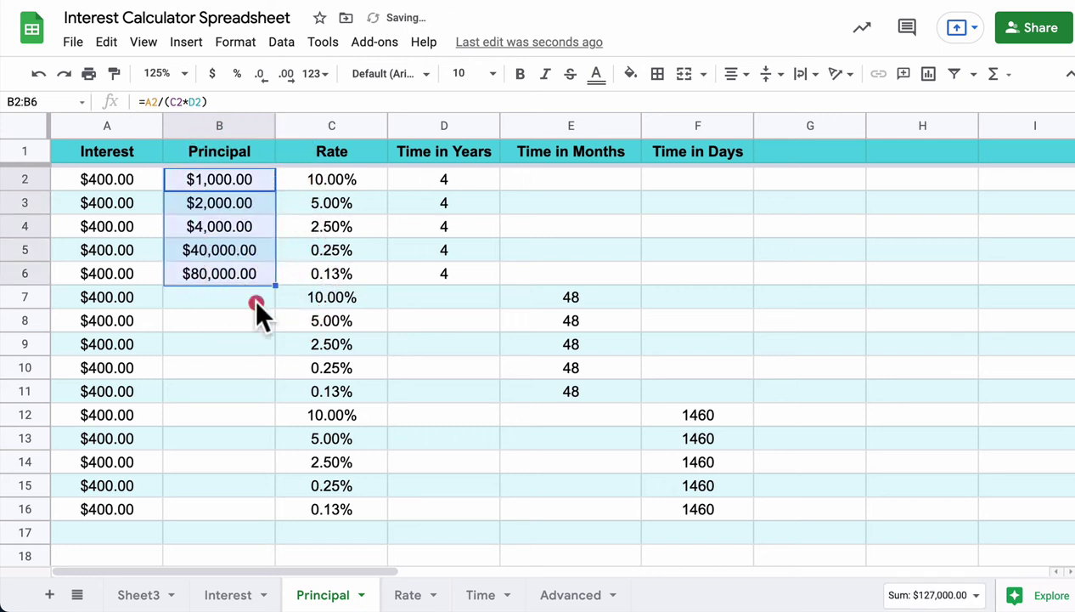
# Enter the monthly principal formula =A7/(C7*(E7/12)) in B7 and fill it down to B11.
pyautogui.click(253, 297)
pyautogui.write('=A7/(')
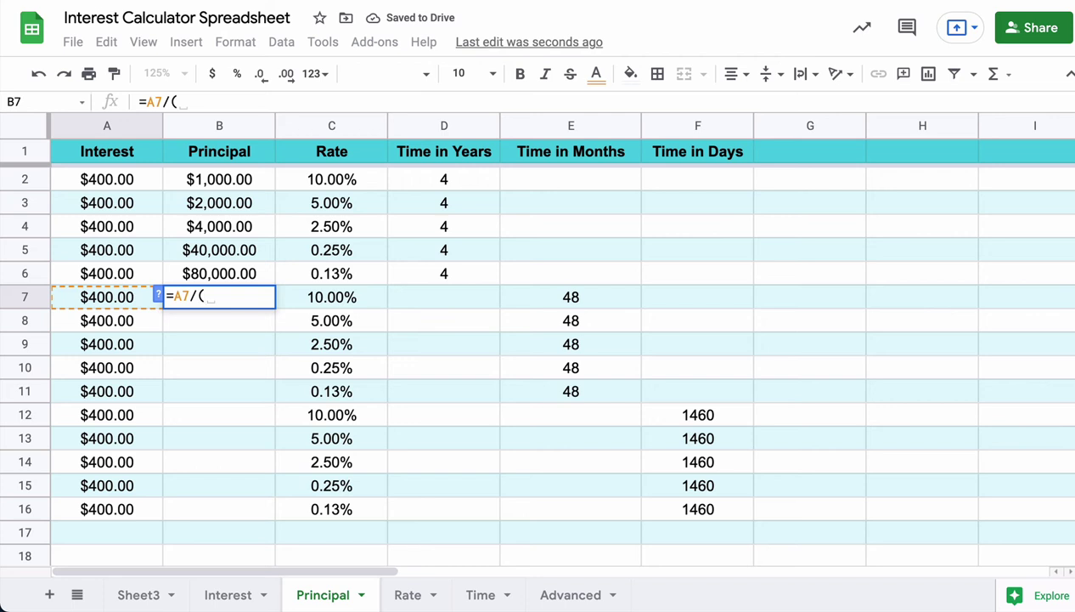
pyautogui.write('C7')
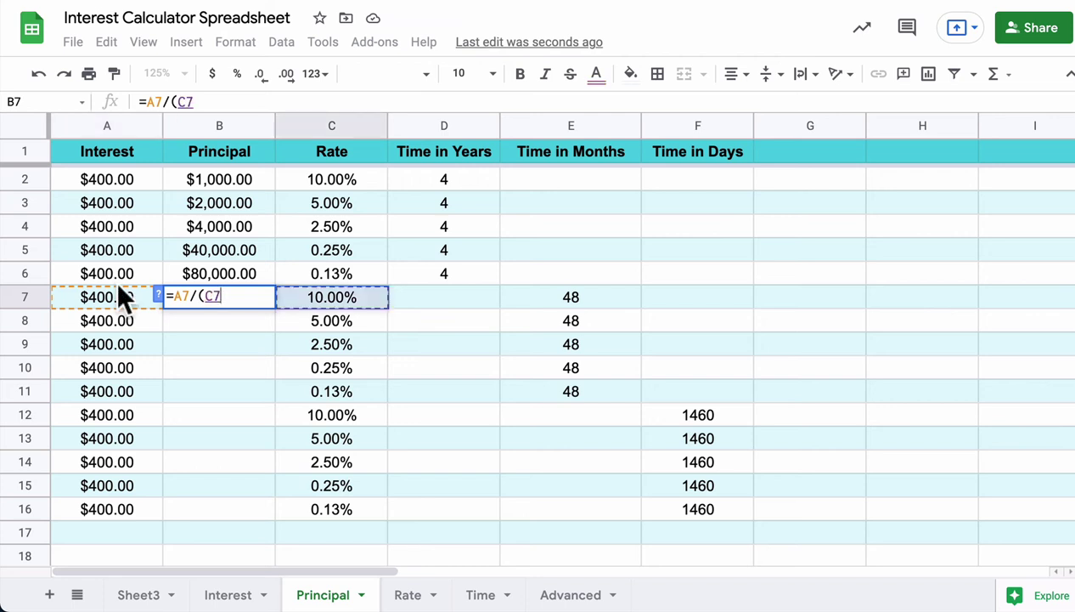
pyautogui.write('*')
pyautogui.press('Right')
pyautogui.press('Right')
pyautogui.press('Right')
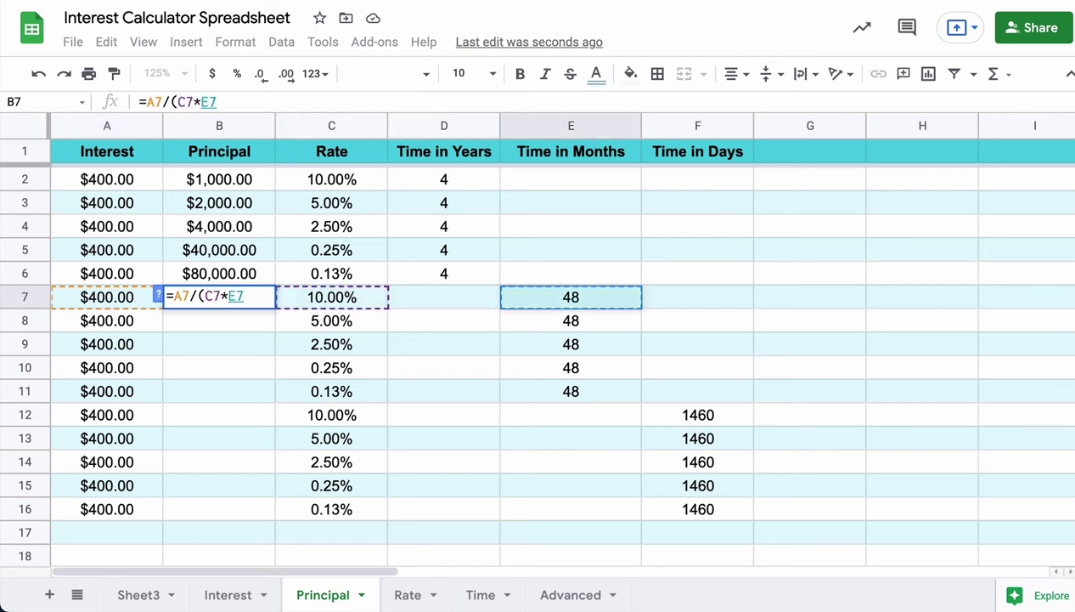
pyautogui.press('BackSpace')
pyautogui.press('BackSpace')
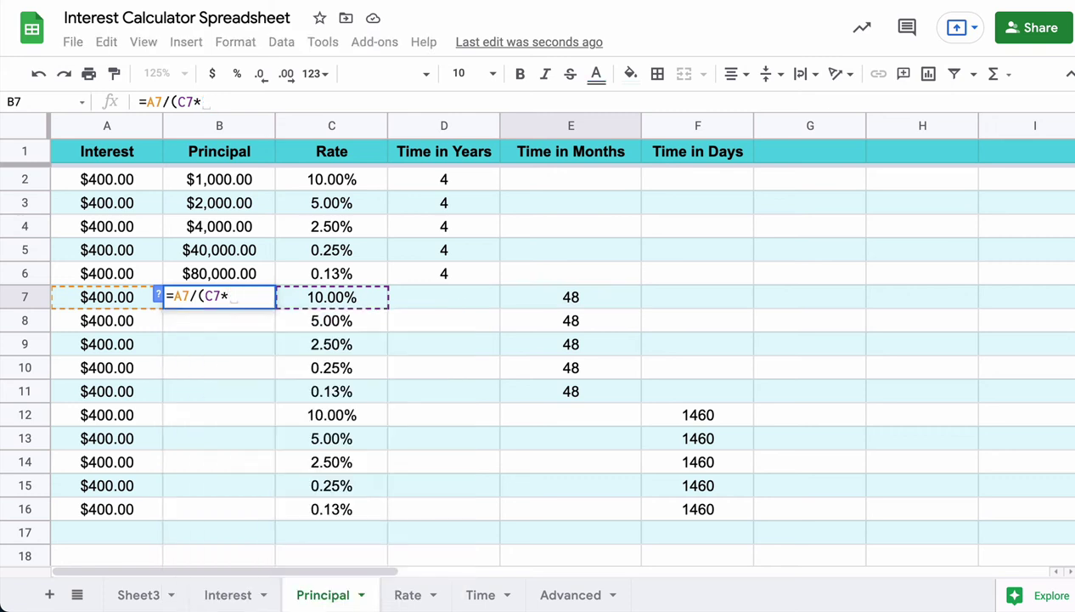
pyautogui.write('(')
pyautogui.press('Right')
pyautogui.press('Right')
pyautogui.press('Right')
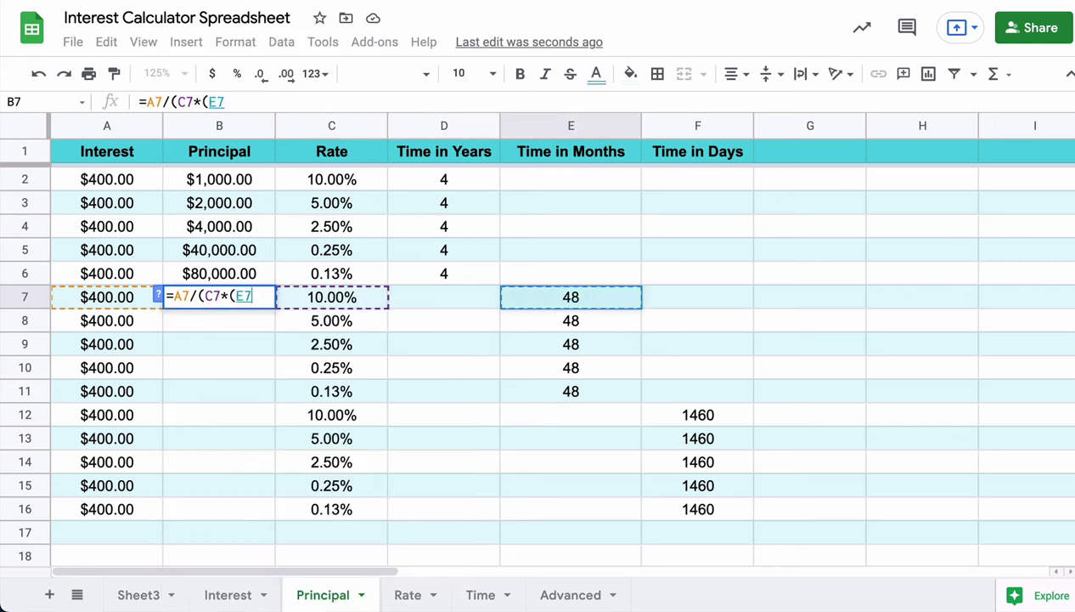
pyautogui.write('/12))')
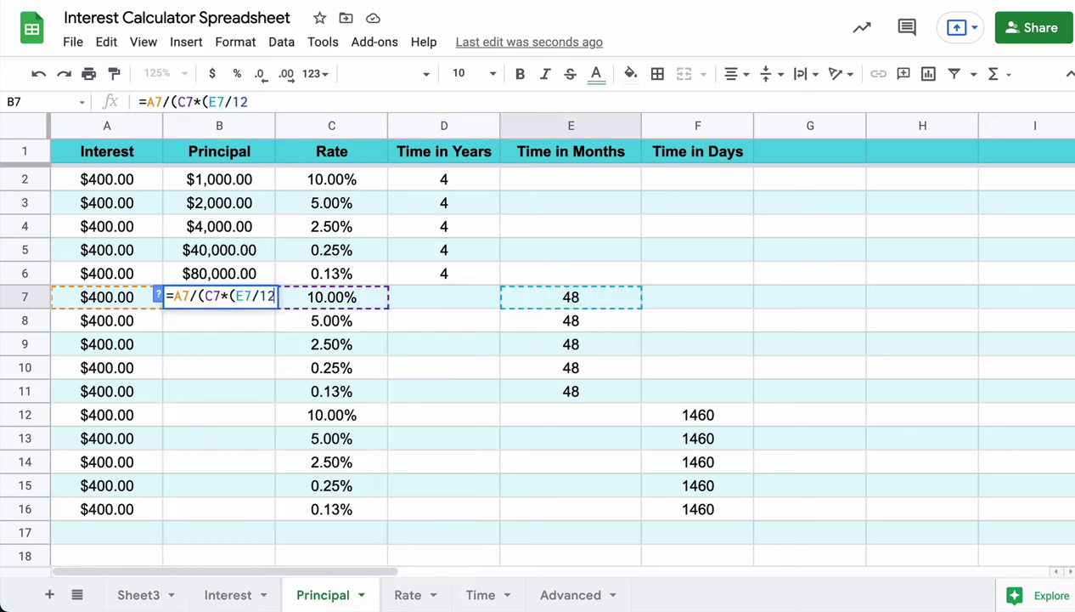
pyautogui.press('Return')
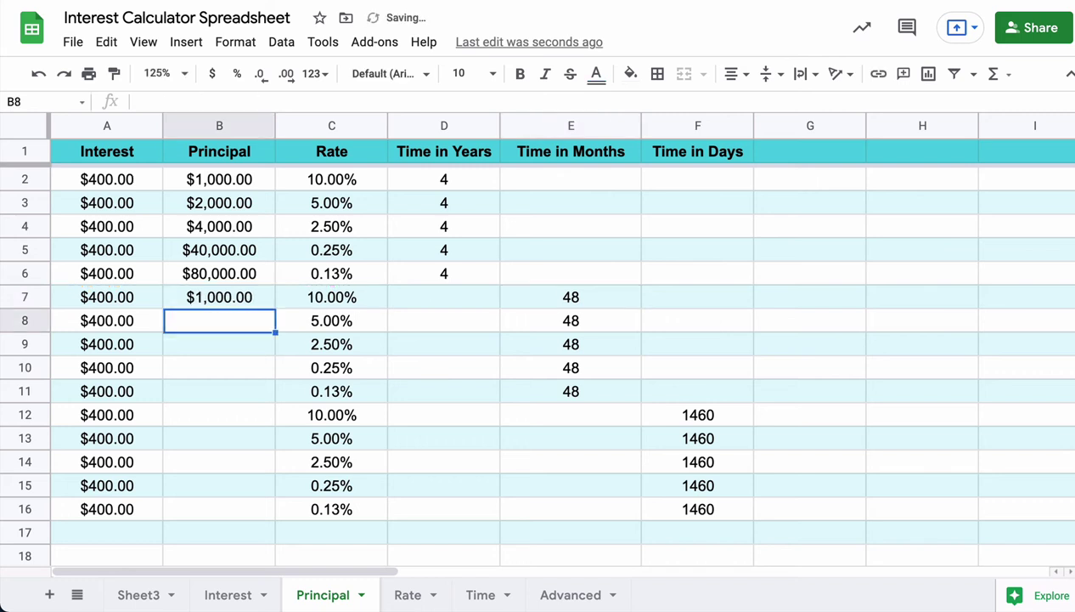
pyautogui.click(224, 302)
pyautogui.moveTo(274, 307); pyautogui.dragTo(261, 397)
# Enter the daily principal formula =A12/(C12*(F12/365)) in B12 and fill it down to B16.
pyautogui.click(251, 417)
pyautogui.write('=')
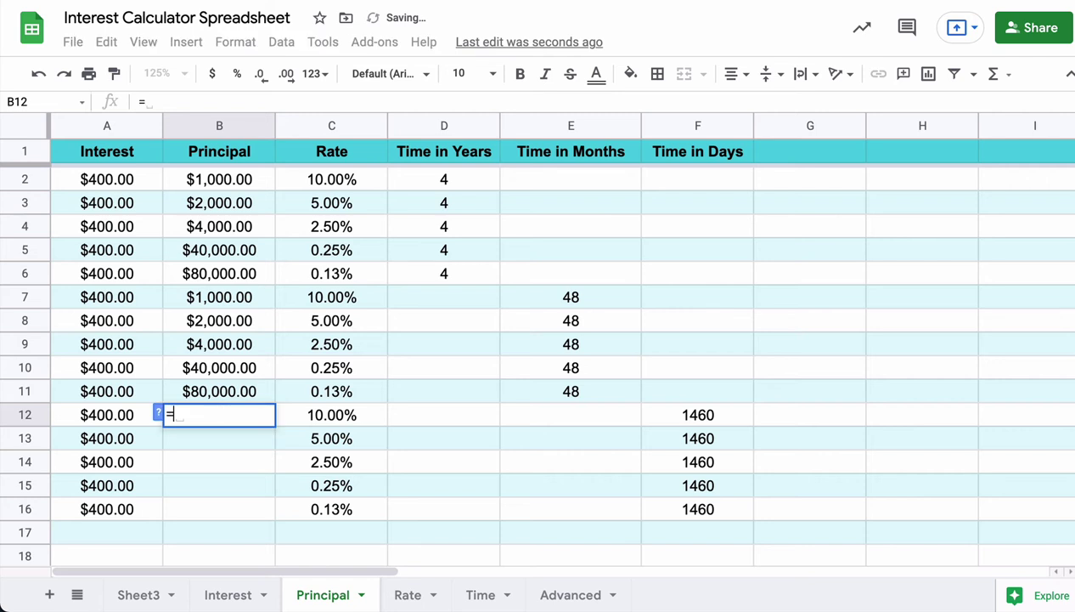
pyautogui.press('Left')
pyautogui.write('/(')
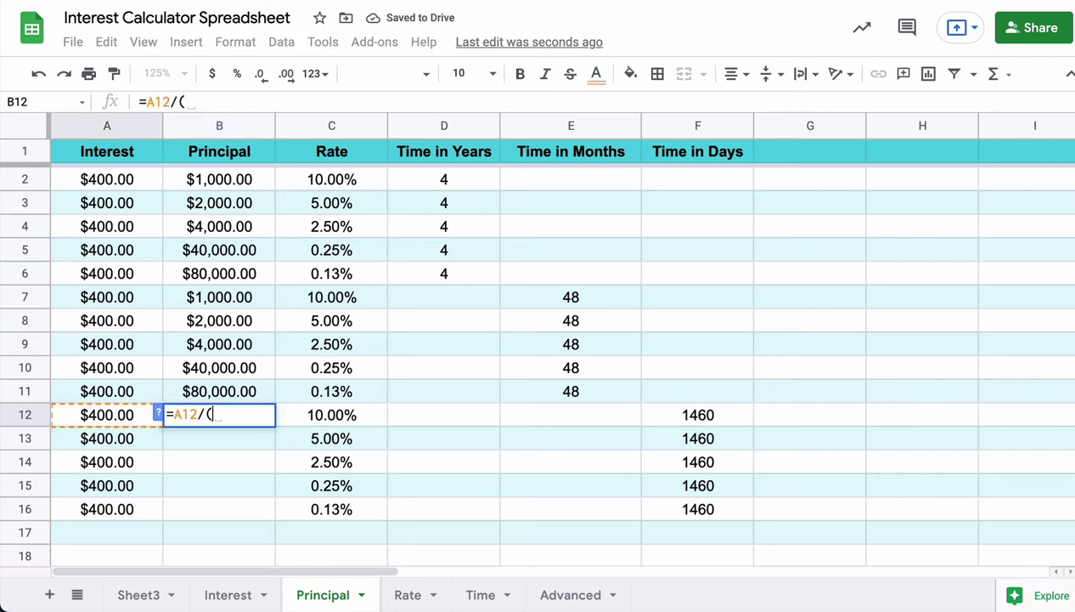
pyautogui.press('Right')
pyautogui.press('Right')
pyautogui.press('Left')
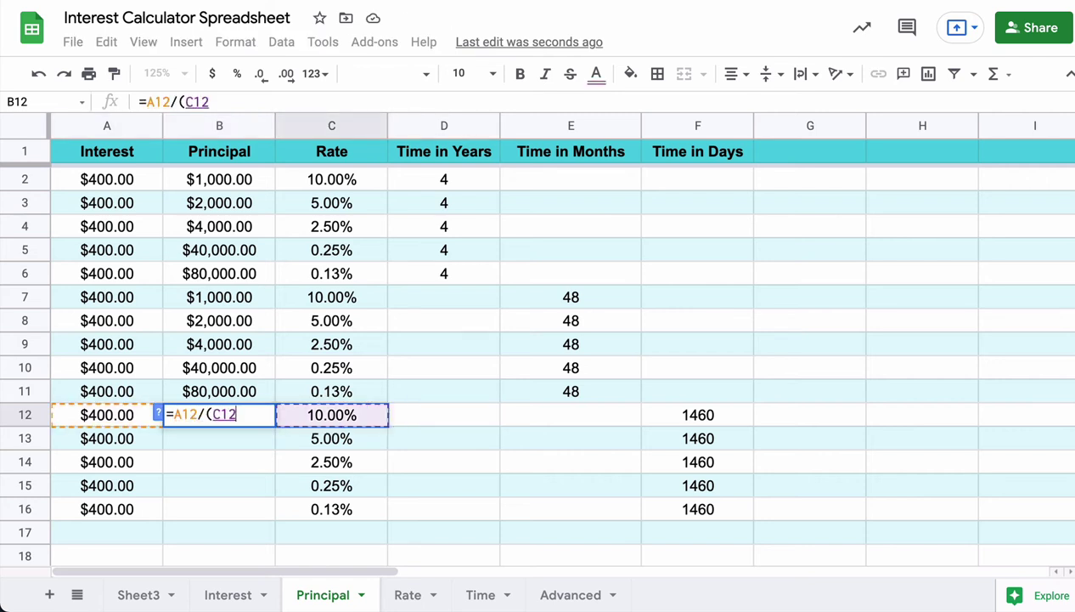
pyautogui.write('*(')
pyautogui.press('Right')
pyautogui.press('Right')
pyautogui.press('Right')
pyautogui.press('Right')
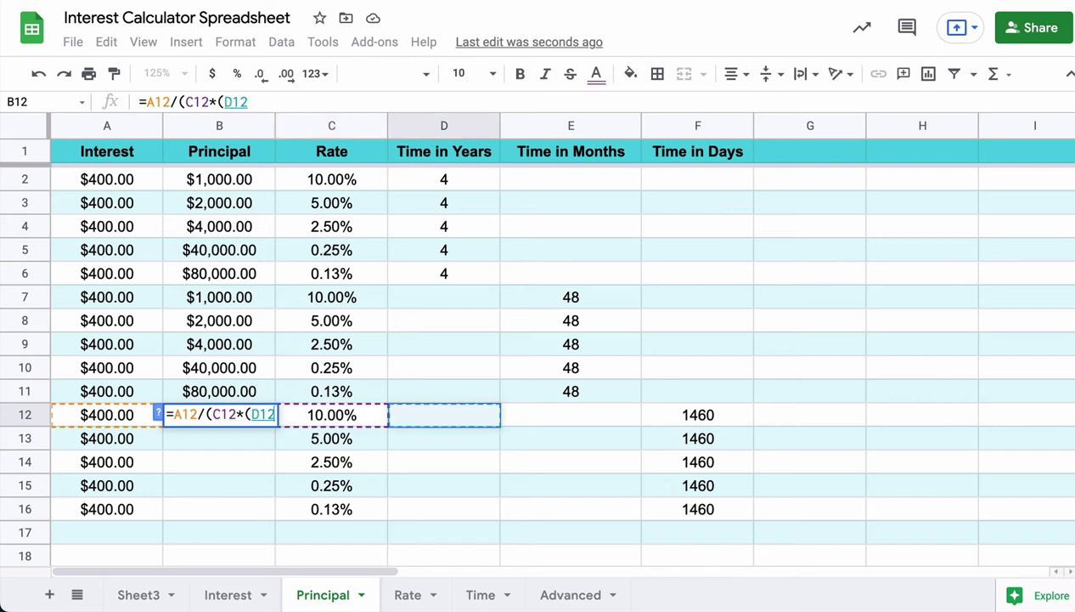
pyautogui.write('/365))')
pyautogui.press('Return')
pyautogui.click(236, 408)
pyautogui.moveTo(273, 428); pyautogui.dragTo(265, 508)
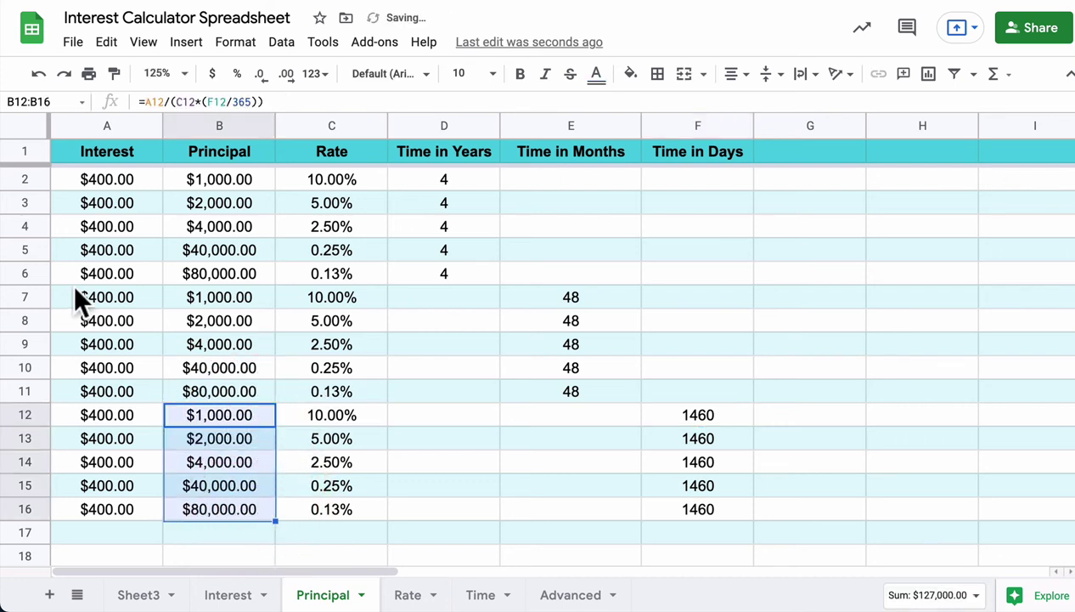
pyautogui.moveTo(23, 175); pyautogui.dragTo(30, 508)
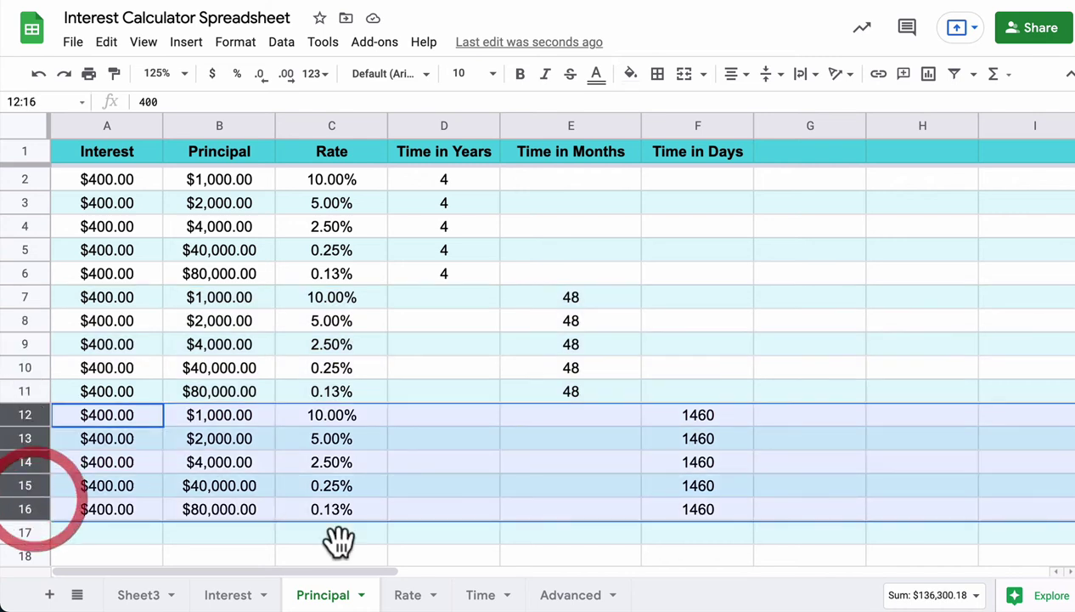
# On the Rate sheet, enter =A2/(B2*D2) in C2 and fill it down to C6.
pyautogui.click(399, 595)
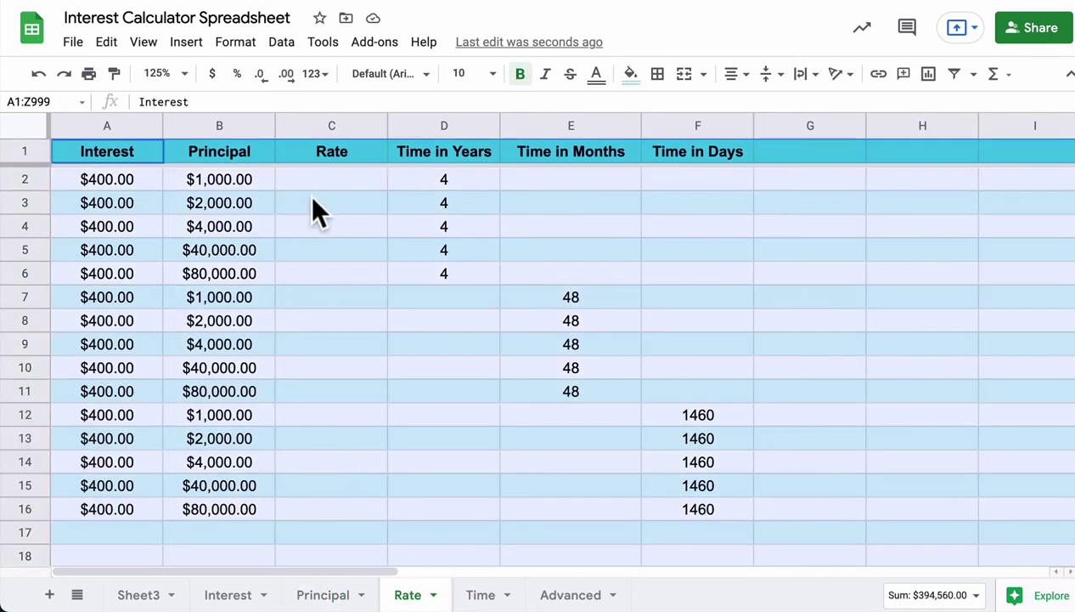
pyautogui.click(319, 185)
pyautogui.write('=')
pyautogui.press('Left')
pyautogui.press('Left')
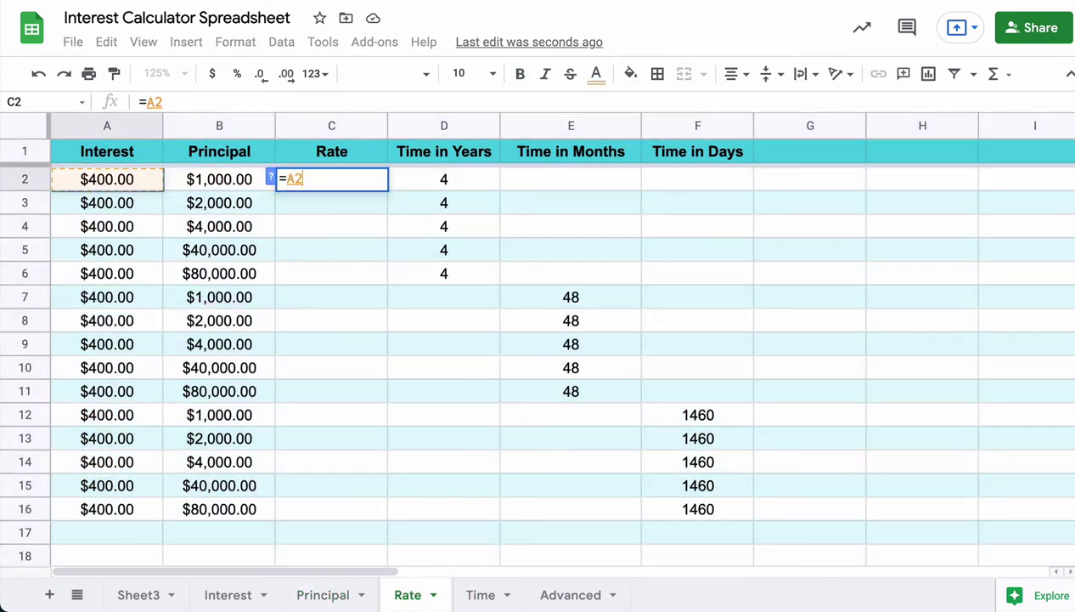
pyautogui.write('/')
pyautogui.press('Right')
pyautogui.press('Left')
pyautogui.press('BackSpace')
pyautogui.press('BackSpace')
pyautogui.write('(')
pyautogui.press('Left')
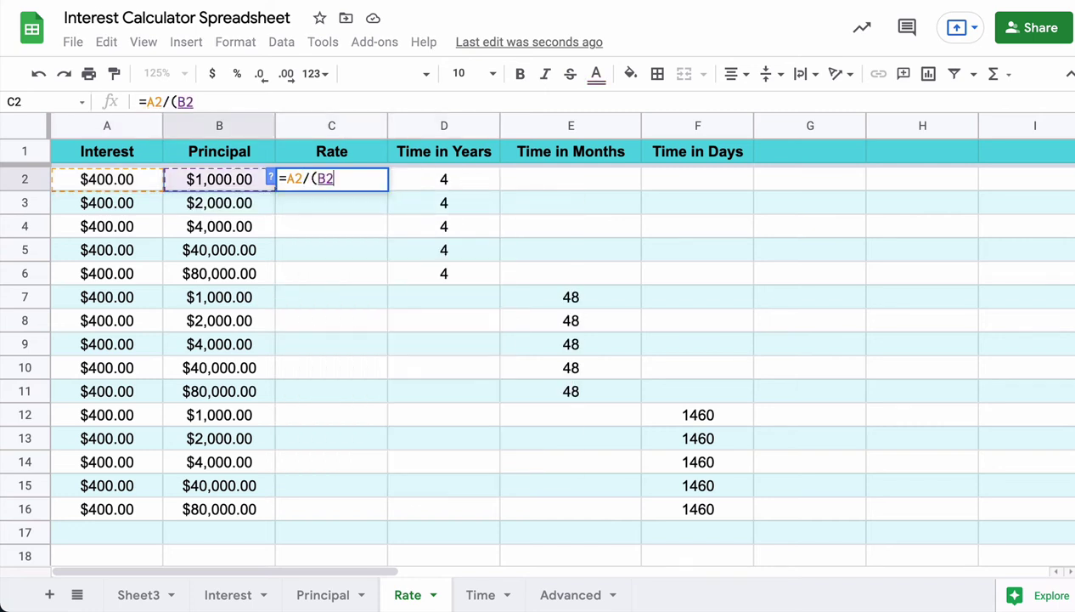
pyautogui.write('*')
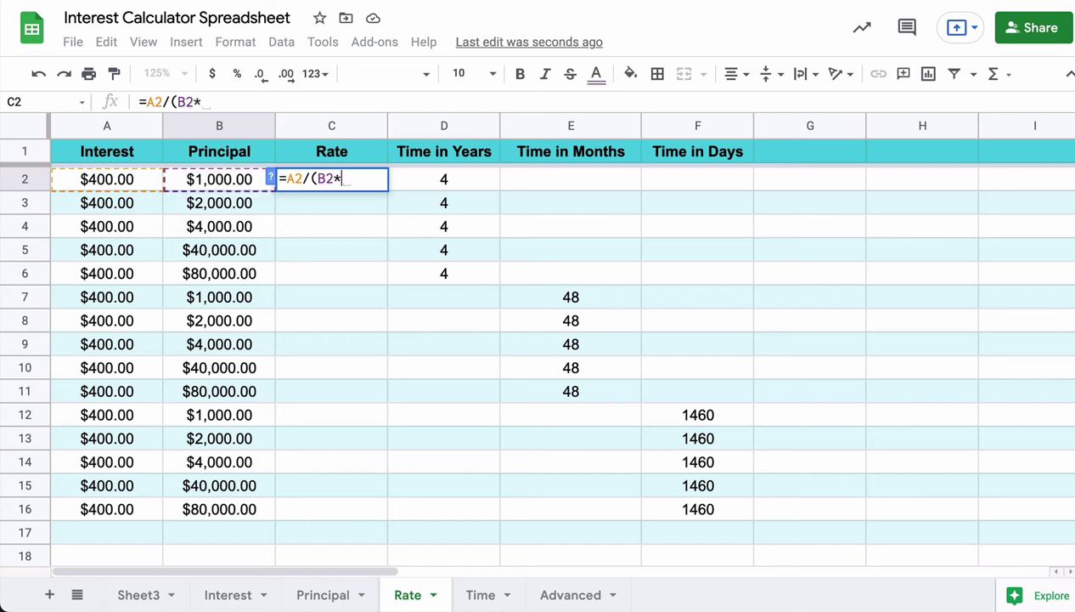
pyautogui.press('Right')
pyautogui.press('Right')
pyautogui.press('Left')
pyautogui.press('Return')
pyautogui.click(353, 179)
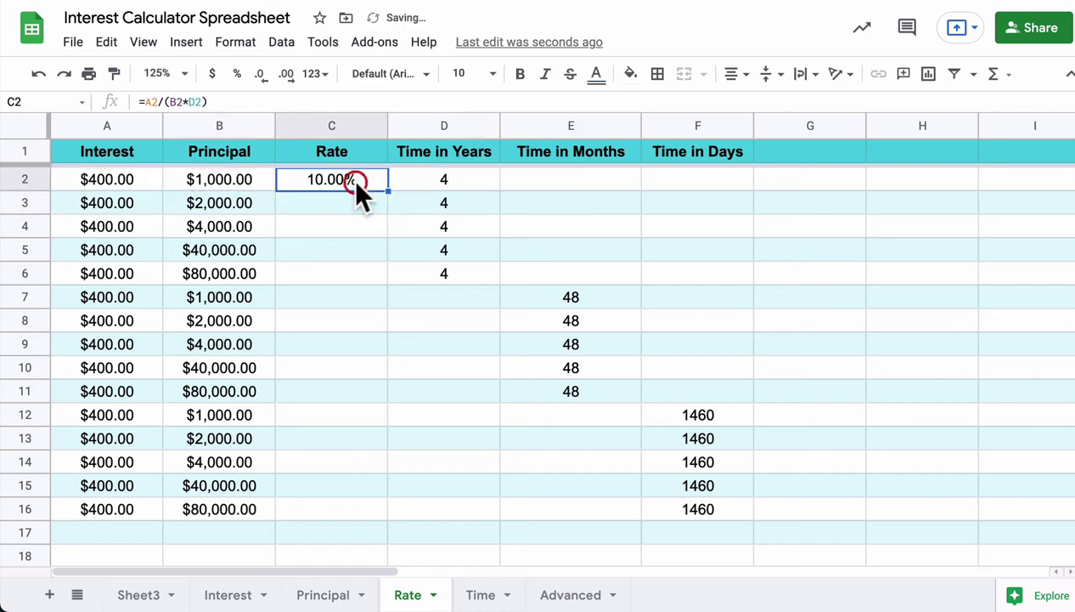
pyautogui.moveTo(388, 190); pyautogui.dragTo(386, 278)
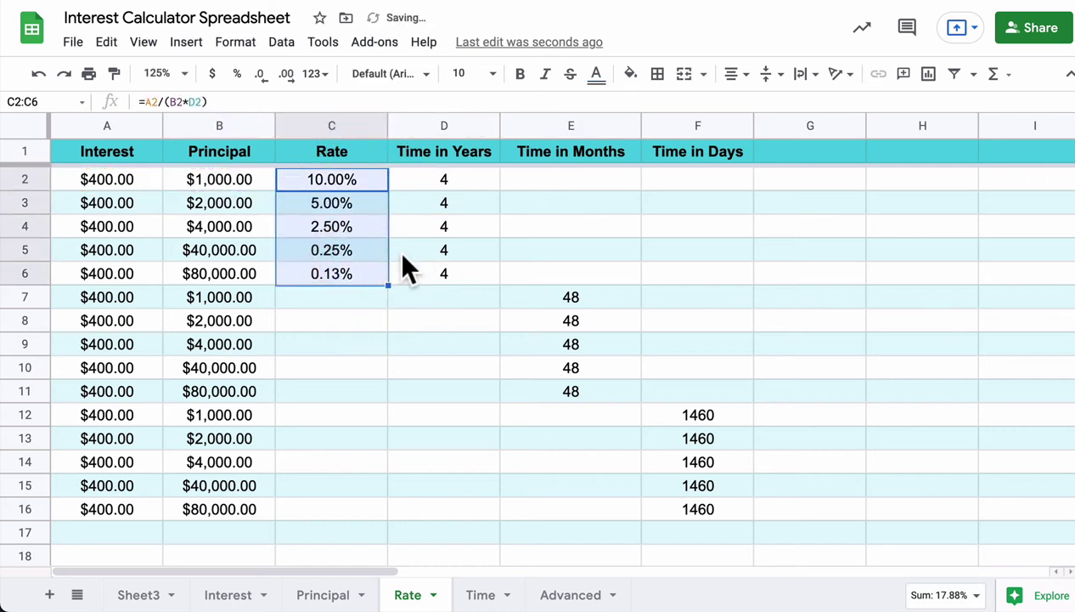
# Enter the rate formula for months, =A7/(B7*(E7/12)), in C7 and fill it down to C11.
pyautogui.click(322, 306)
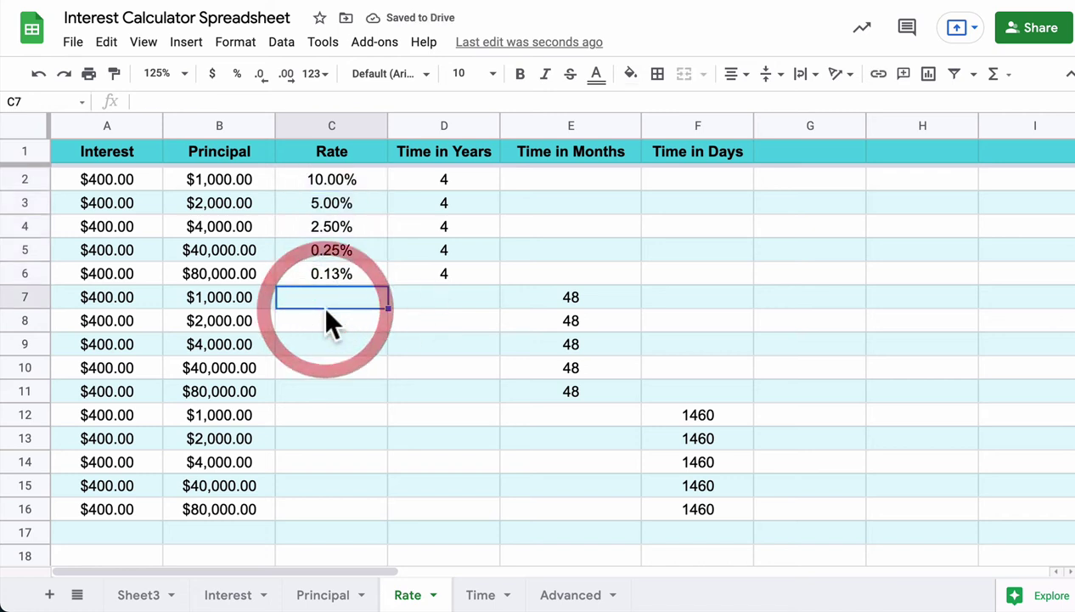
pyautogui.write('=')
pyautogui.press('Left')
pyautogui.press('Left')
pyautogui.write('/(')
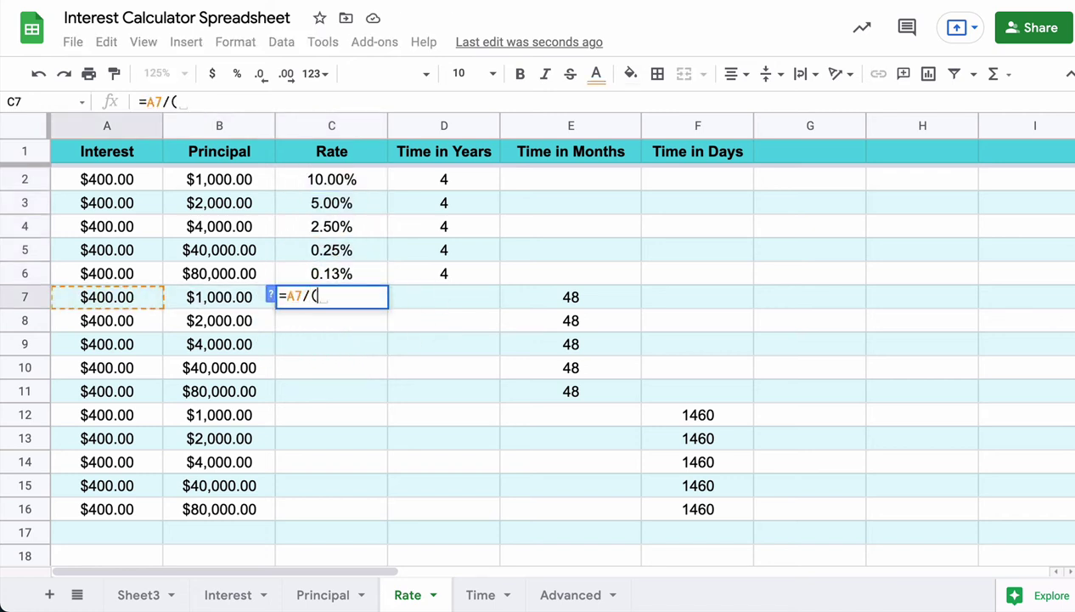
pyautogui.press('Left')
pyautogui.press('Right')
pyautogui.press('Left')
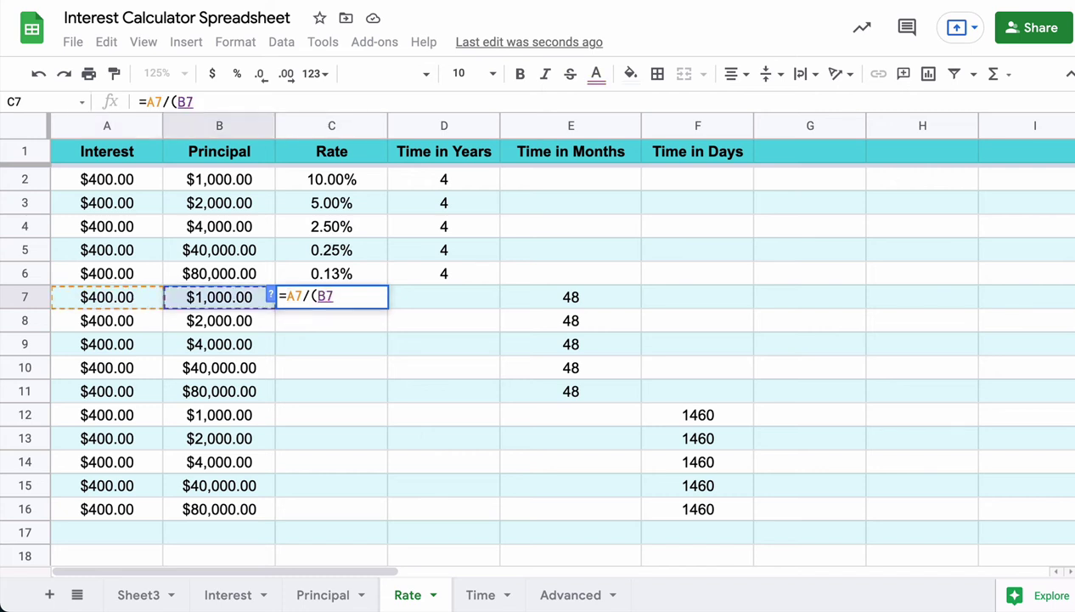
pyautogui.write('*')
pyautogui.press('Right')
pyautogui.press('BackSpace')
pyautogui.write('(')
pyautogui.press('Right')
pyautogui.press('Right')
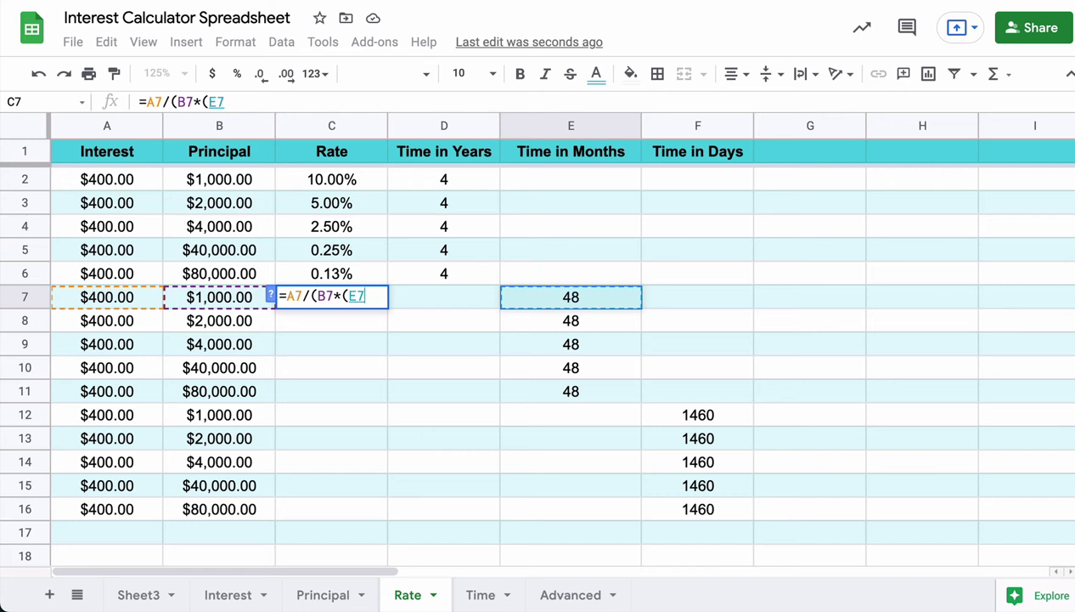
pyautogui.write('/12)')
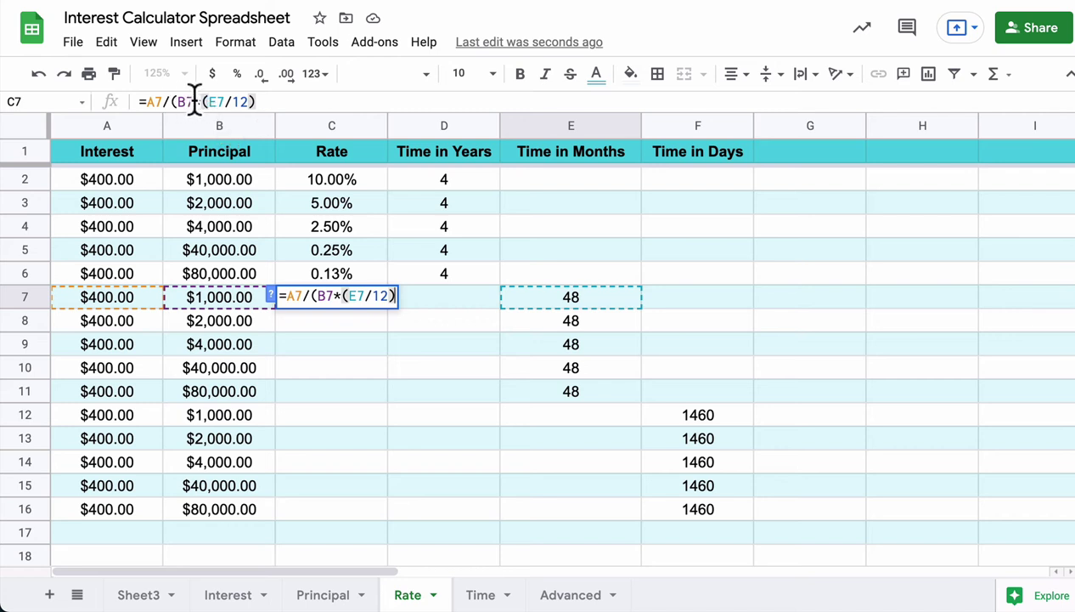
pyautogui.press('Return')
pyautogui.click(339, 296)
pyautogui.moveTo(386, 306); pyautogui.dragTo(377, 392)
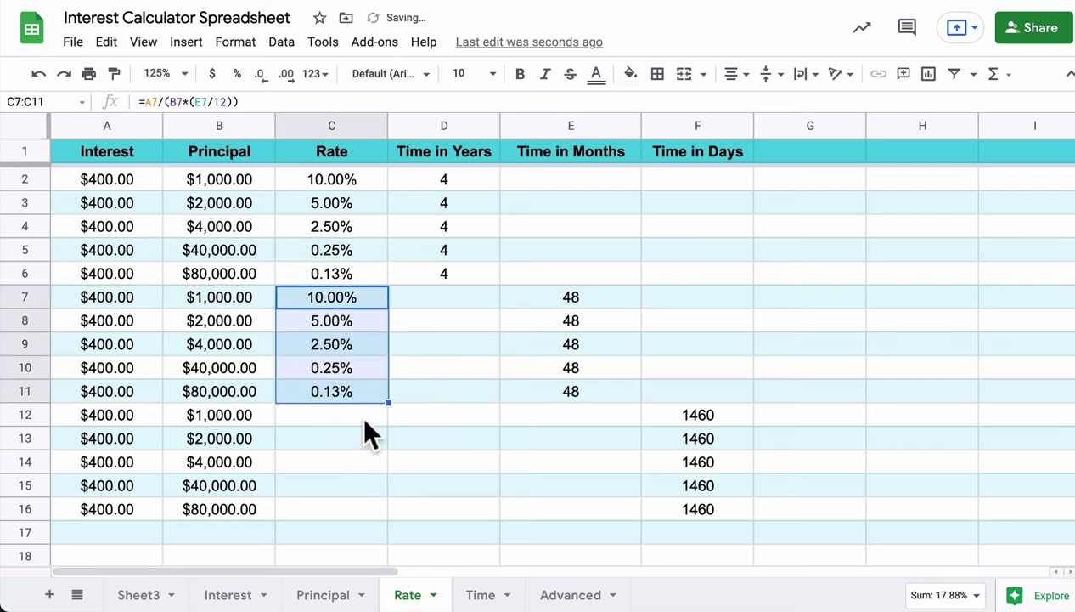
# Enter the rate formula for days, =A12/(B12*(F12/365)), in C12 and fill it down to C16.
pyautogui.click(349, 412)
pyautogui.write('=A12')
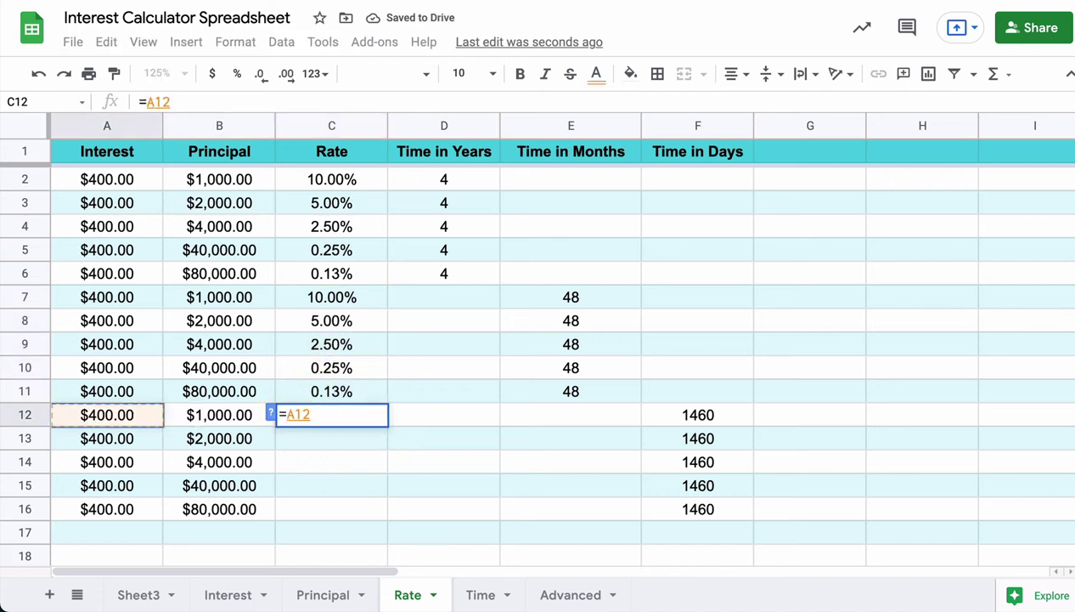
pyautogui.write('/(B12')
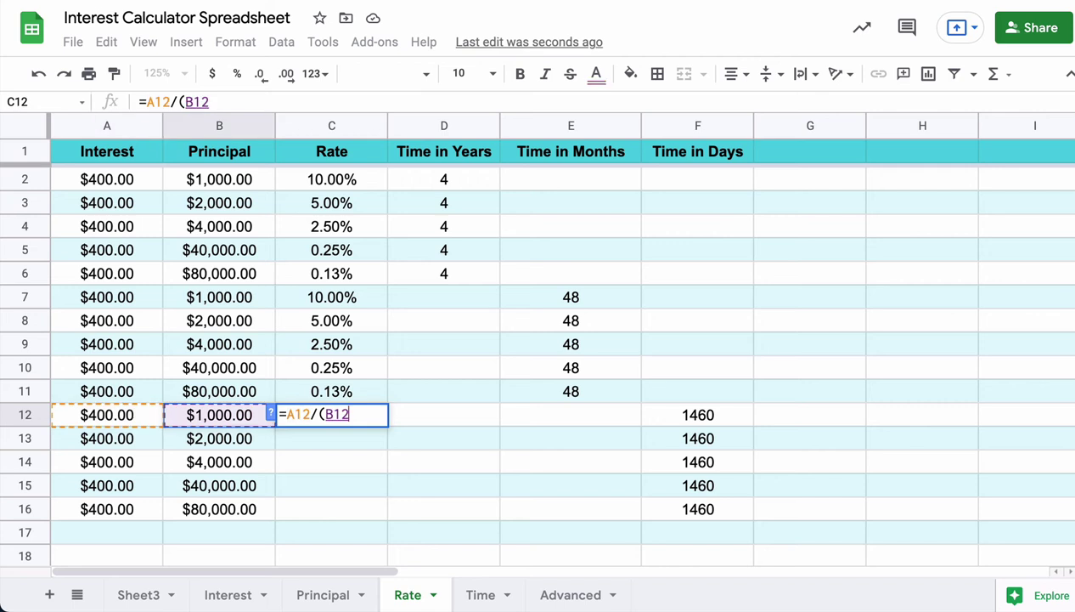
pyautogui.write('*(')
pyautogui.press('Right')
pyautogui.press('Right')
pyautogui.press('Right')
pyautogui.press('Right')
pyautogui.press('Left')
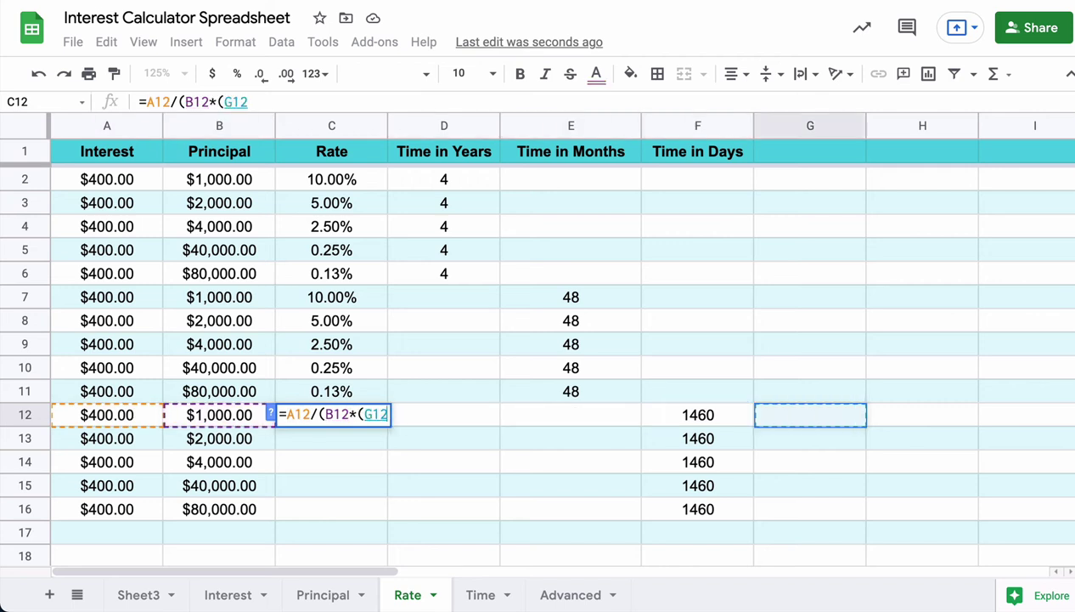
pyautogui.write('/365))')
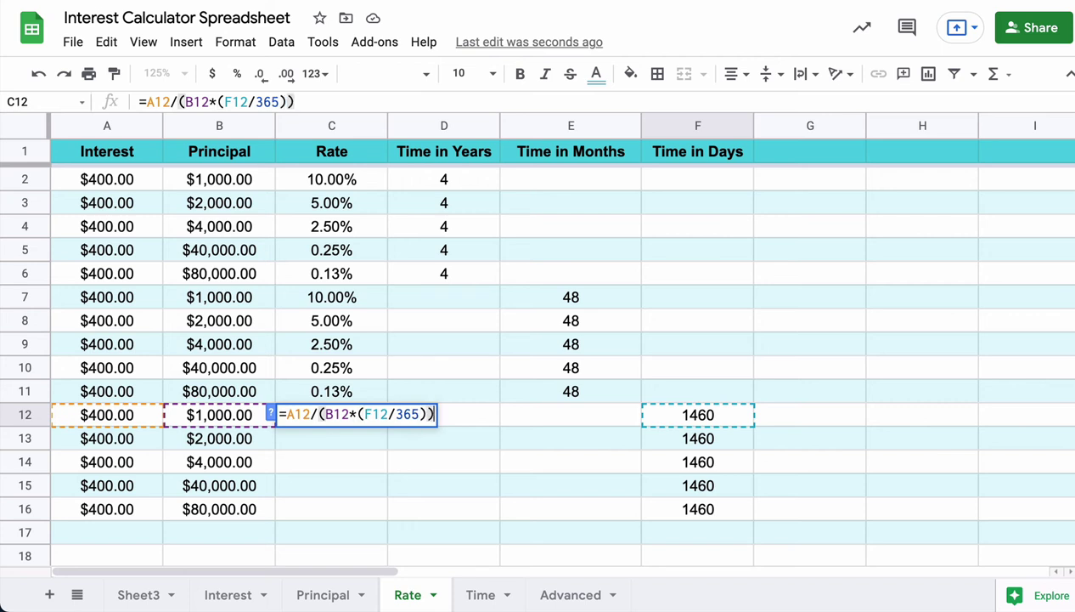
pyautogui.press('Return')
pyautogui.click(351, 414)
pyautogui.moveTo(388, 425); pyautogui.dragTo(376, 501)
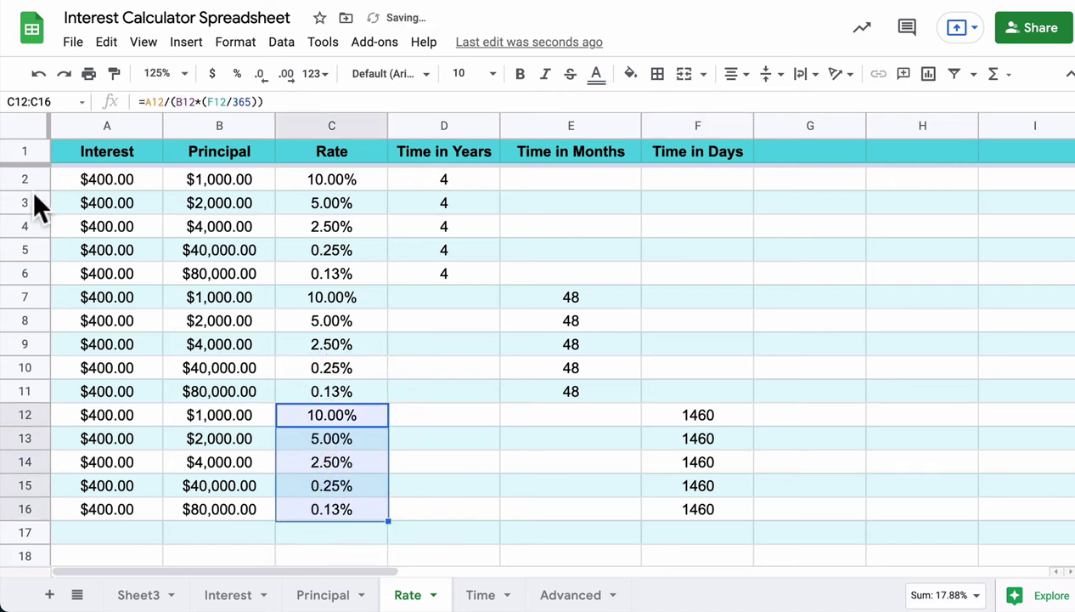
# Review the Rate sheet's year, month and day groups by selecting rows 2–6, 7–11 and 12–16 in turn.
pyautogui.moveTo(26, 174); pyautogui.dragTo(20, 267)
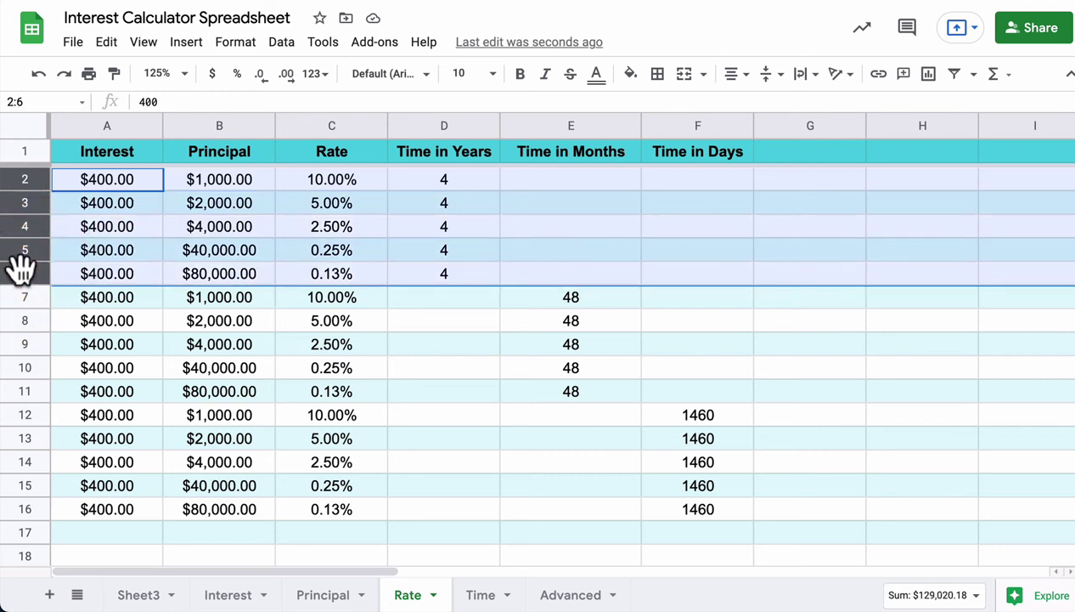
pyautogui.moveTo(21, 293); pyautogui.dragTo(17, 380)
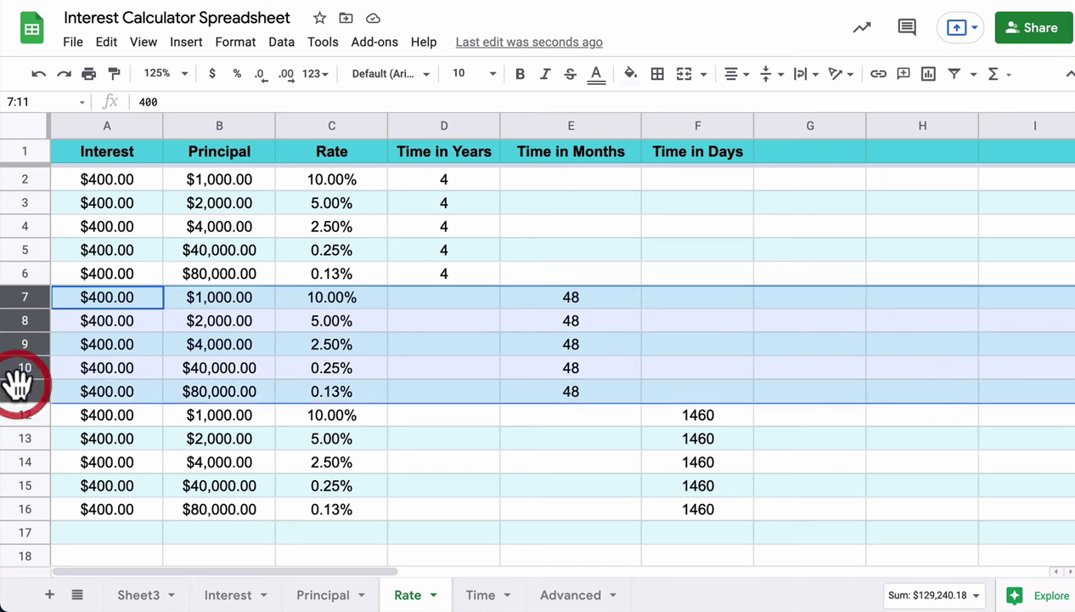
pyautogui.moveTo(24, 425); pyautogui.dragTo(29, 501)
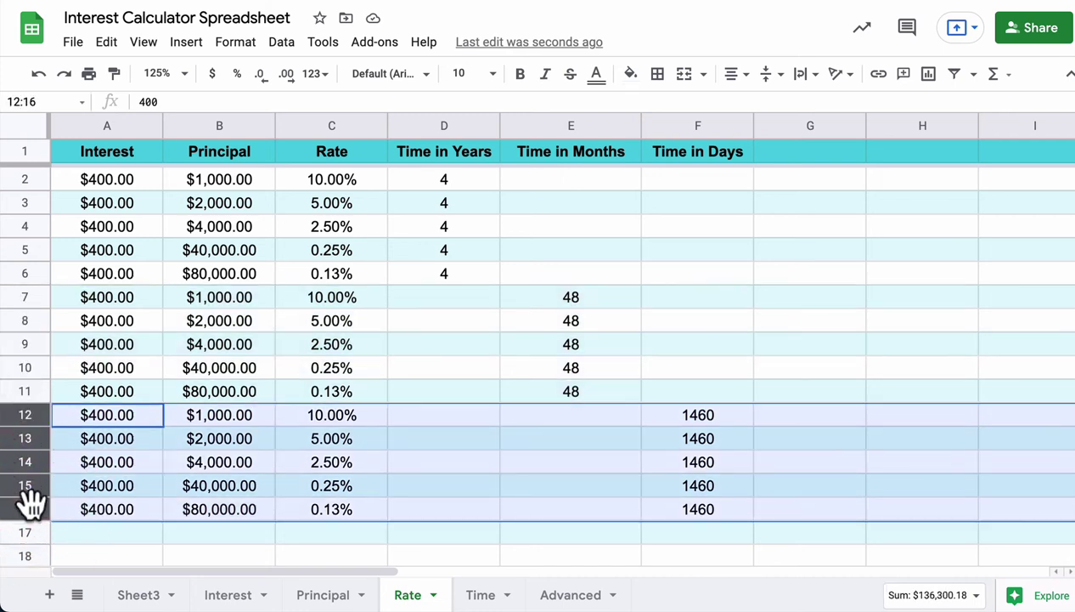
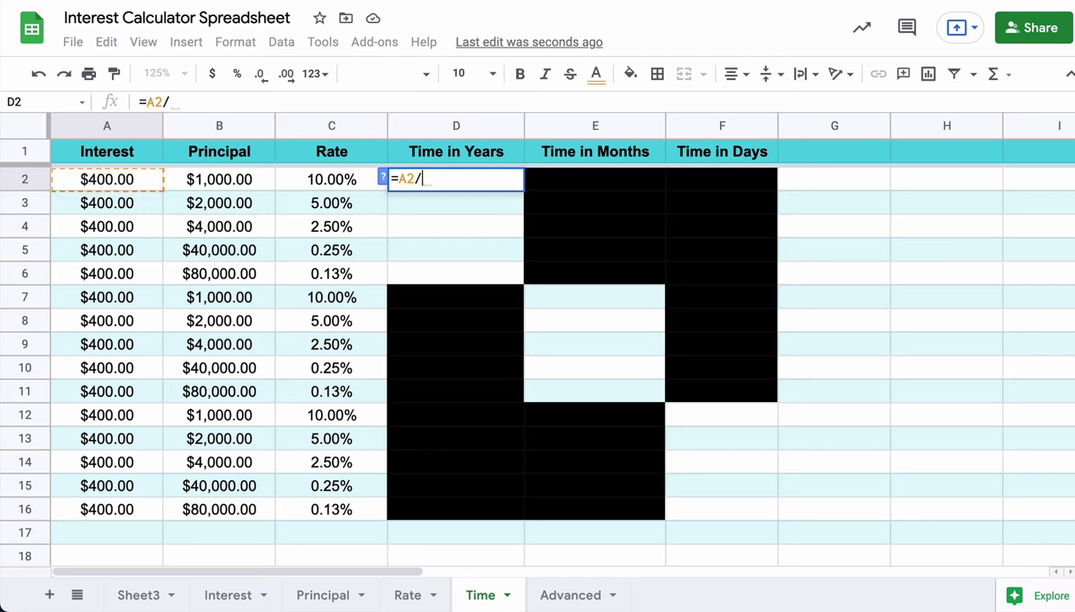
# Complete the years formula =A2/(B2*C2) in D2 of the Time sheet and fill it down to D6.
pyautogui.press('Left')
pyautogui.press('Left')
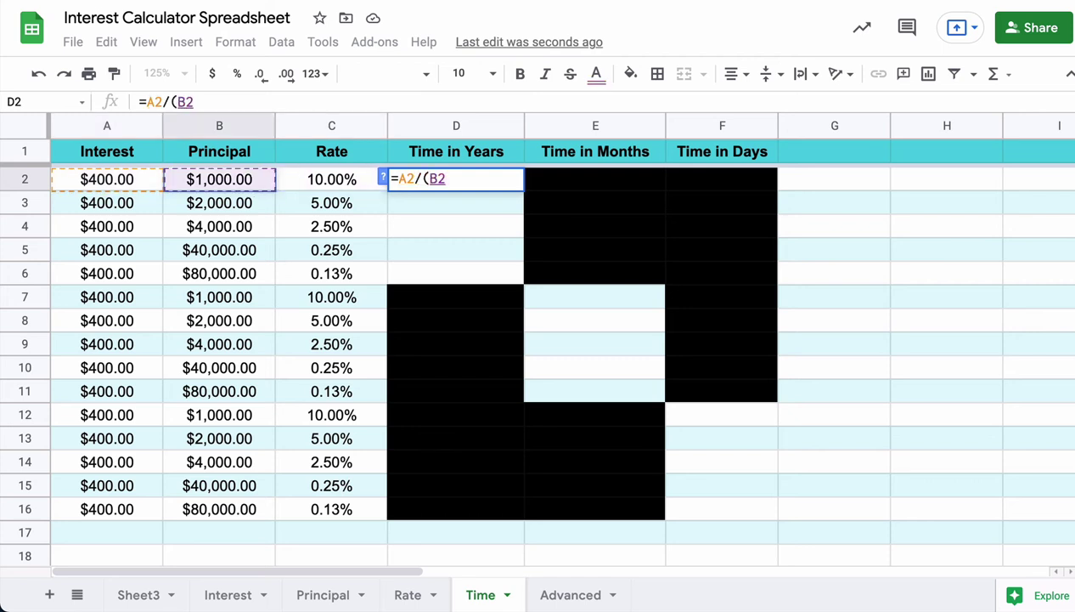
pyautogui.write('*')
pyautogui.press('Left')
pyautogui.press('Left')
pyautogui.press('Right')
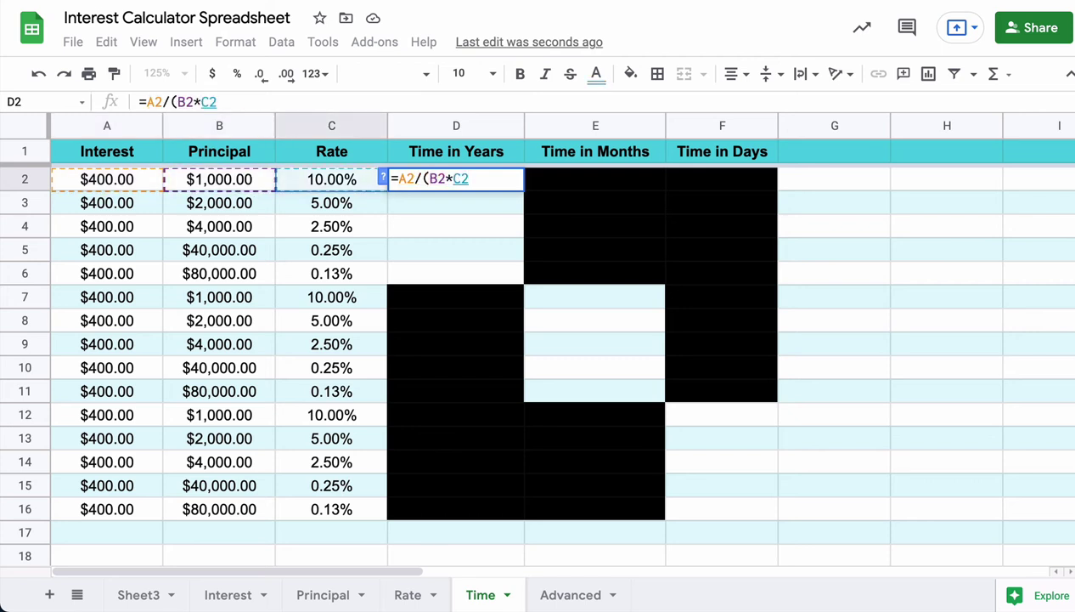
pyautogui.write(')')
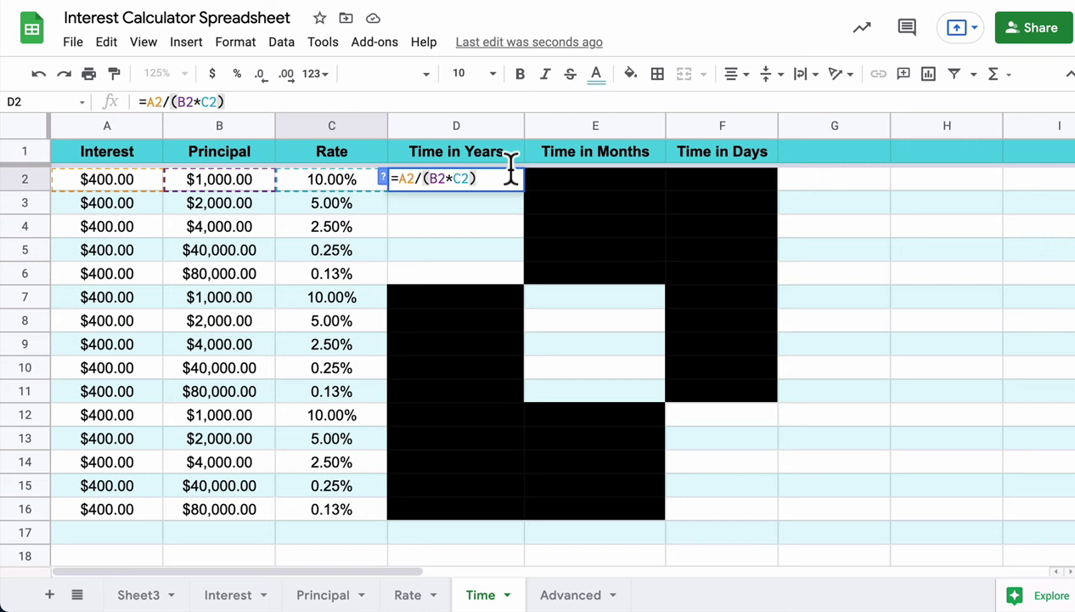
pyautogui.press('Return')
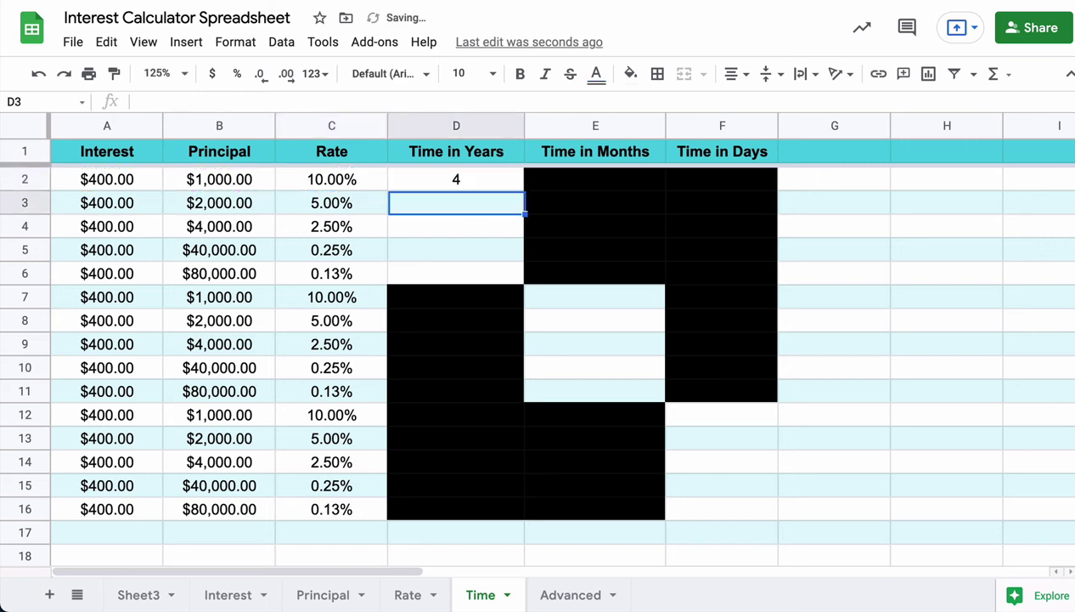
pyautogui.click(497, 177)
pyautogui.moveTo(522, 189); pyautogui.dragTo(511, 275)
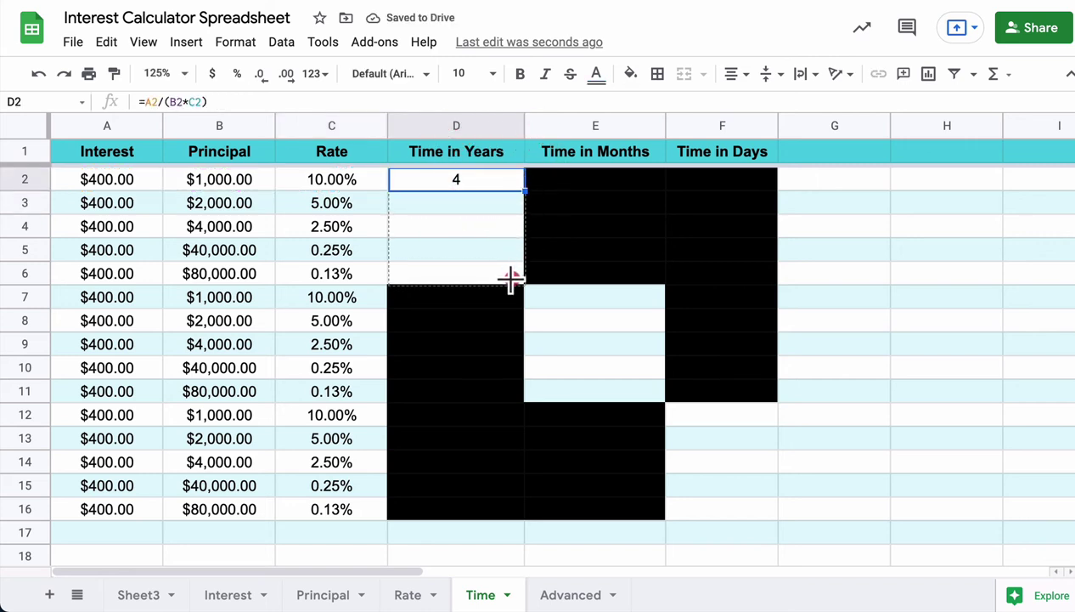
# Enter the base time formula =A7/(B7*C7) in E7 under Time in Months.
pyautogui.click(553, 293)
pyautogui.write('=')
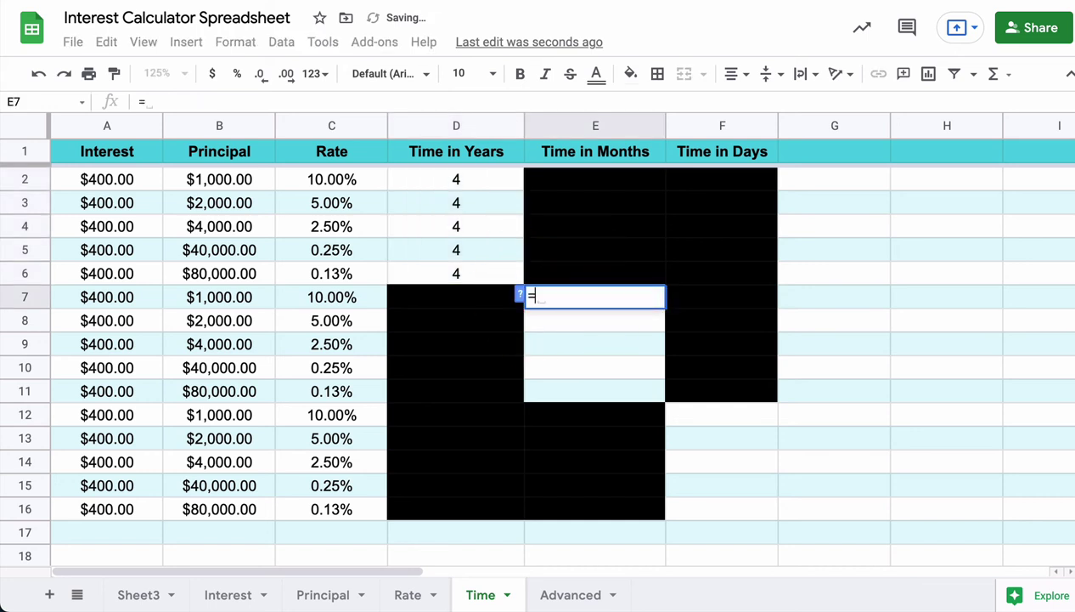
pyautogui.press('Left')
pyautogui.press('Left')
pyautogui.press('Left')
pyautogui.press('Left')
pyautogui.write('/(')
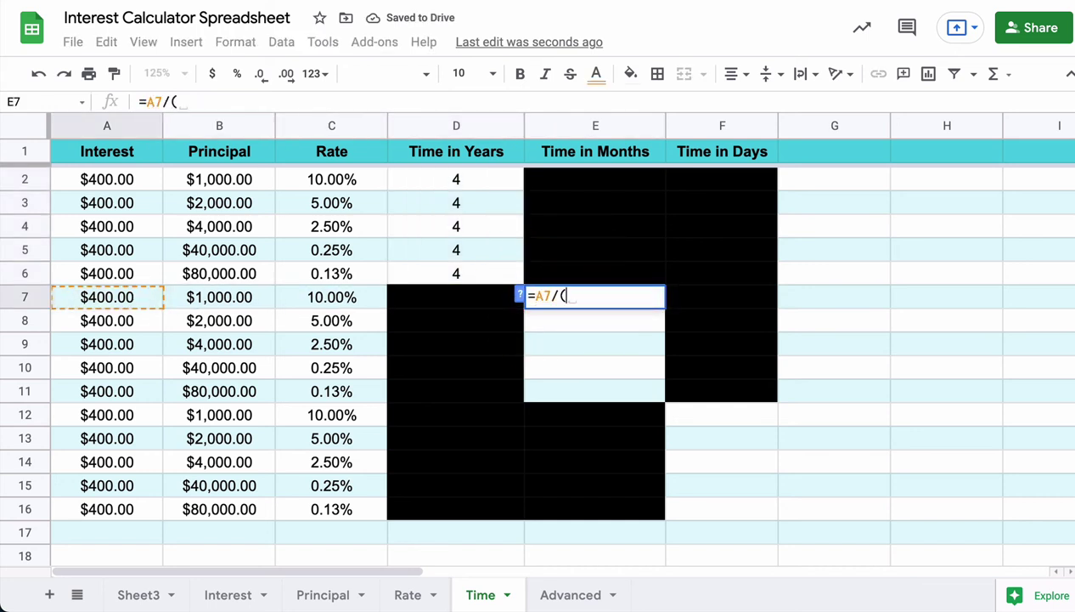
pyautogui.press('Left')
pyautogui.press('Left')
pyautogui.press('Left')
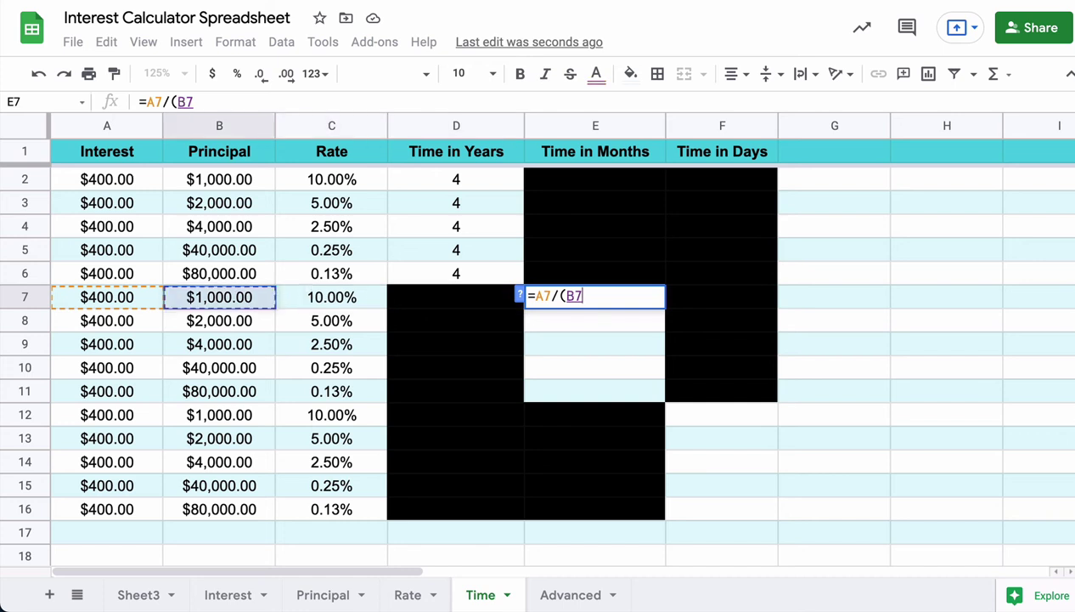
pyautogui.write('*')
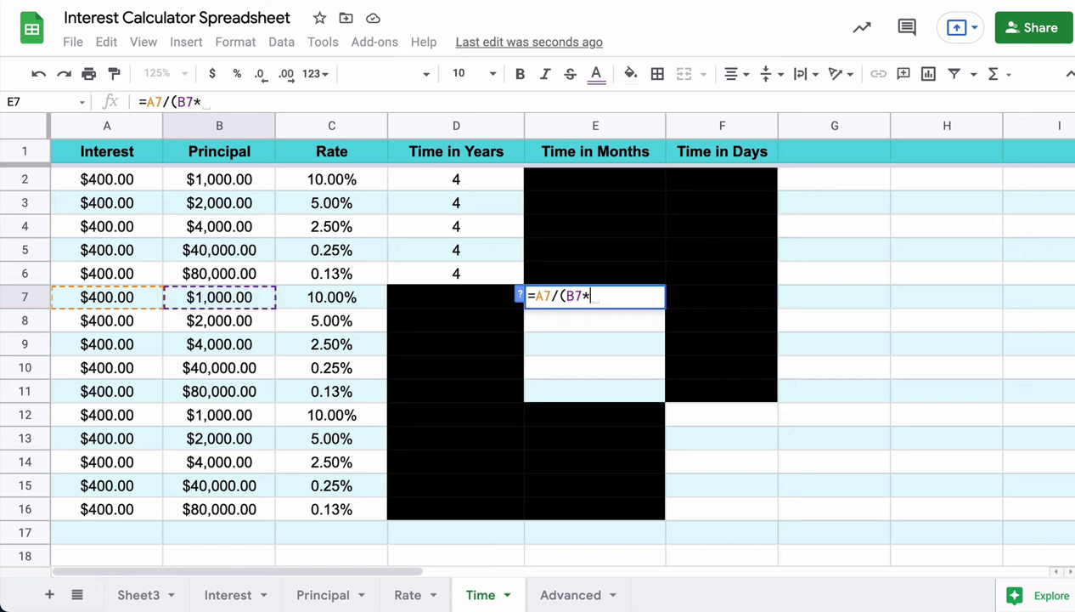
pyautogui.press('Left')
pyautogui.press('Left')
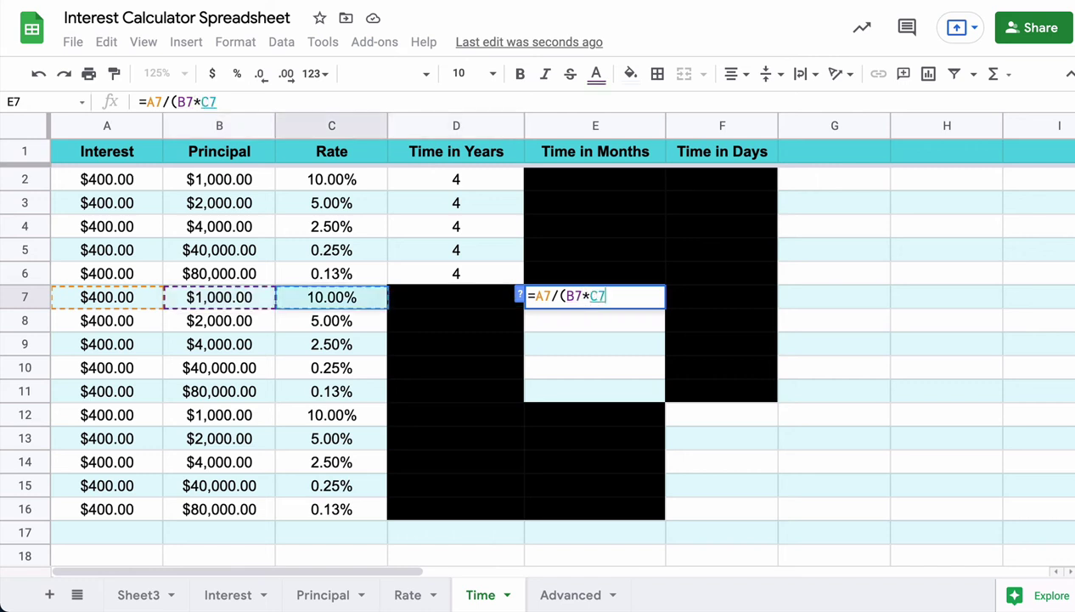
pyautogui.press('Return')
# Extend the E7 formula to =A7/(B7*C7)*12 and fill it down to E11.
pyautogui.click(594, 297)
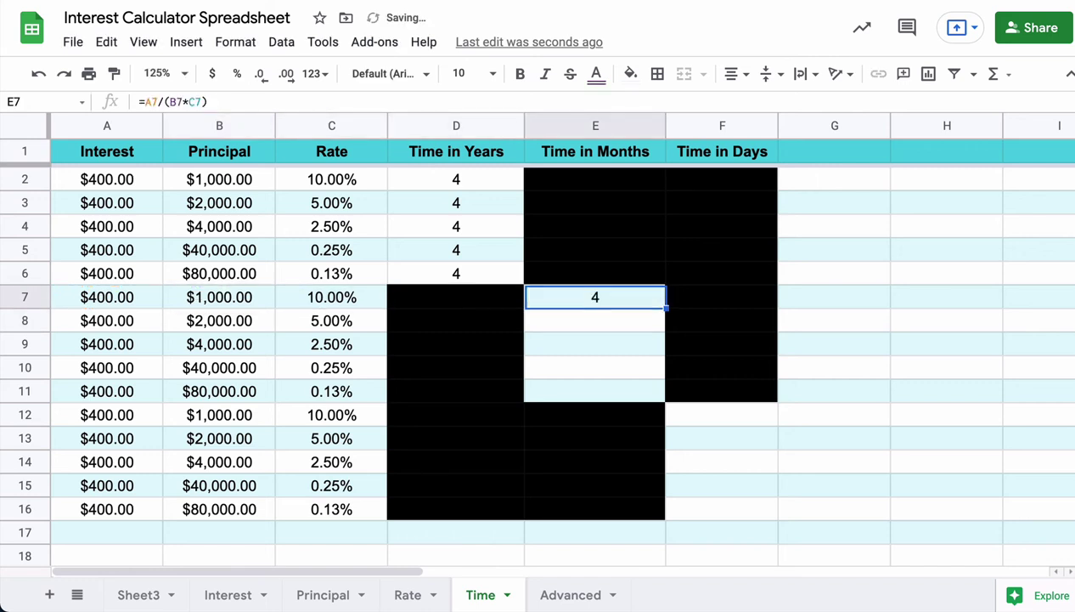
pyautogui.click(223, 103)
pyautogui.write('*12')
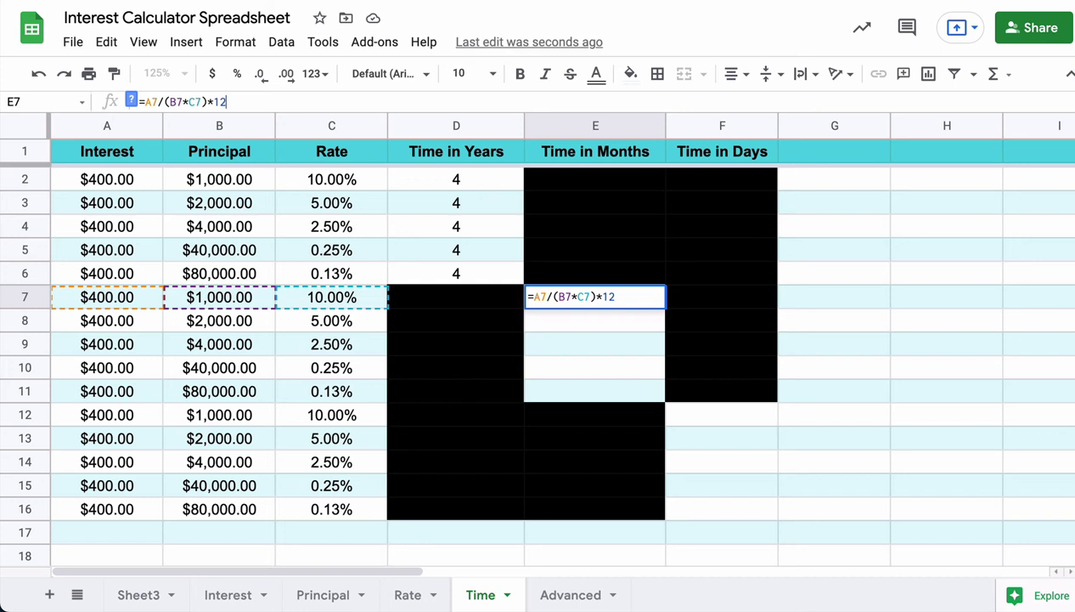
pyautogui.press('Return')
pyautogui.click(545, 300)
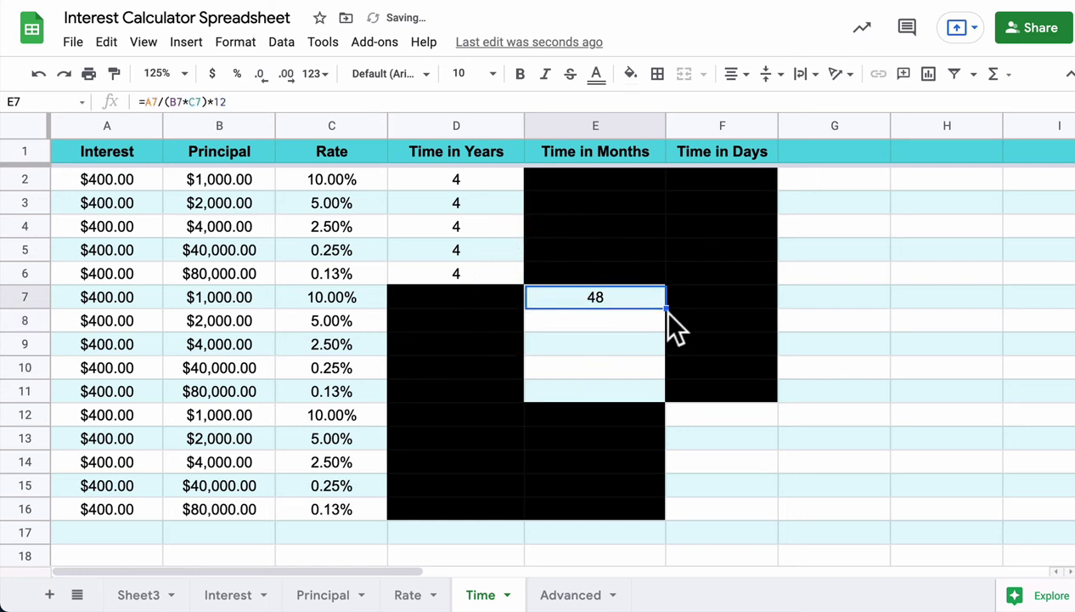
pyautogui.moveTo(667, 309); pyautogui.dragTo(662, 399)
# Enter the time formula for days, =A12/(B12*C12)*365, in F12.
pyautogui.click(719, 416)
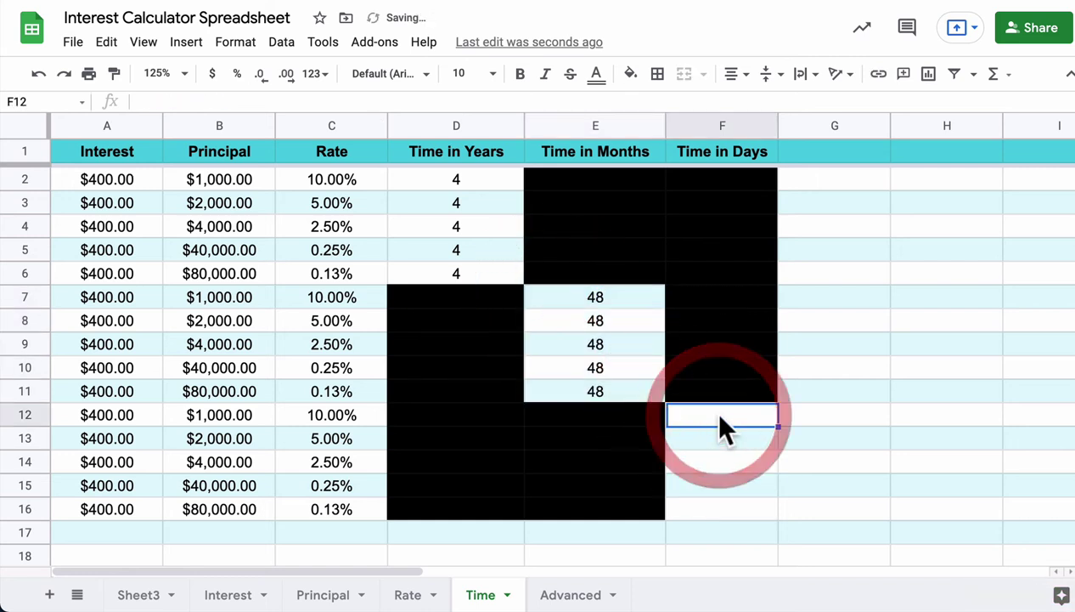
pyautogui.write('=')
pyautogui.press('Left')
pyautogui.press('Left')
pyautogui.press('Left')
pyautogui.press('Left')
pyautogui.press('Left')
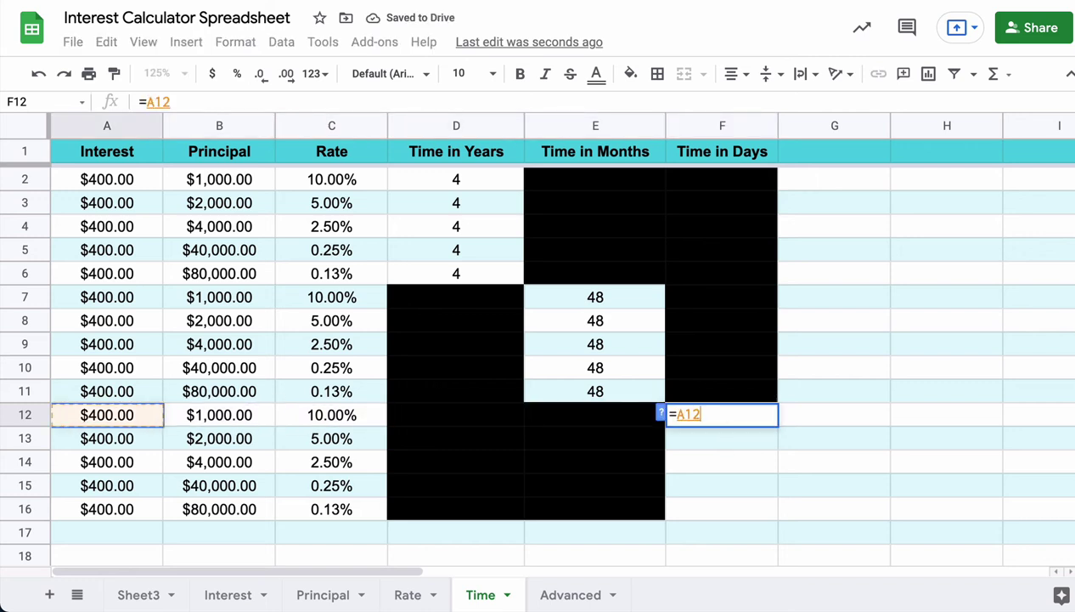
pyautogui.write('/(')
pyautogui.press('Left')
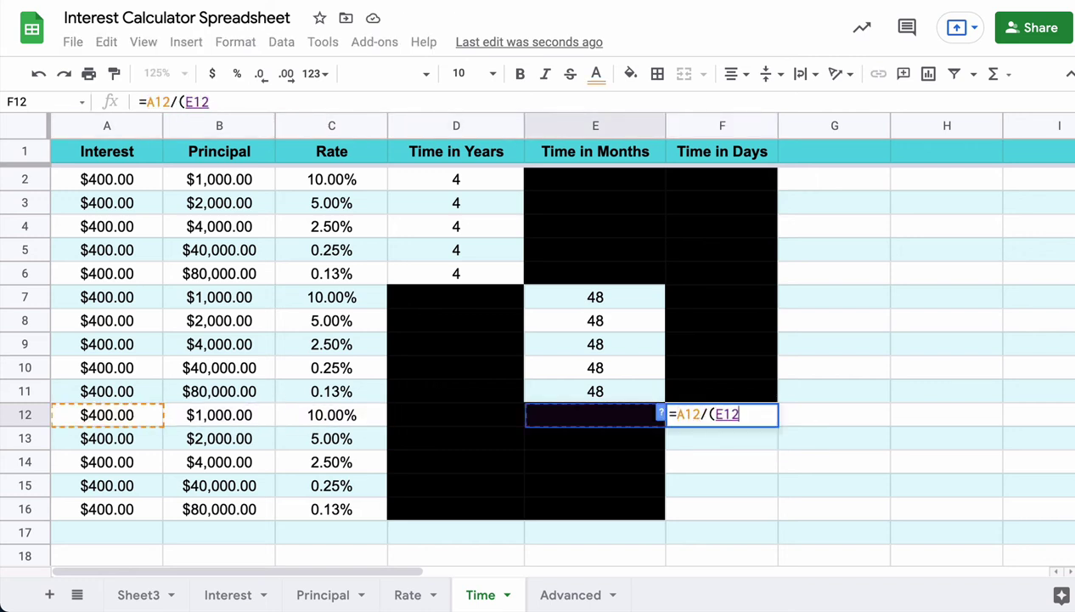
pyautogui.press('Left')
pyautogui.press('Left')
pyautogui.press('Left')
pyautogui.write('*')
pyautogui.press('Left')
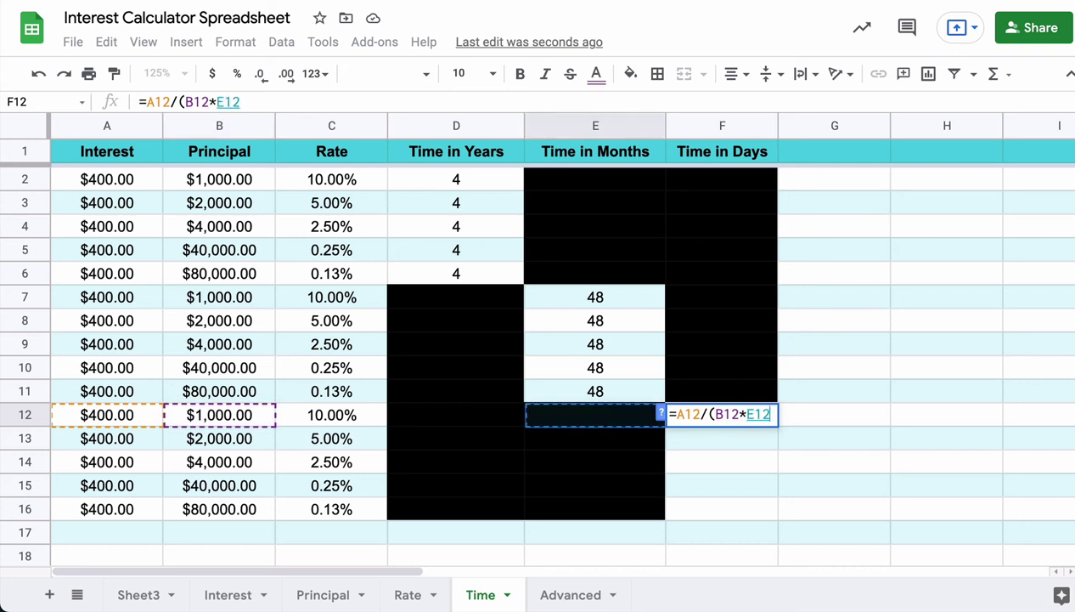
pyautogui.press('Left')
pyautogui.press('Left')
pyautogui.write(')')
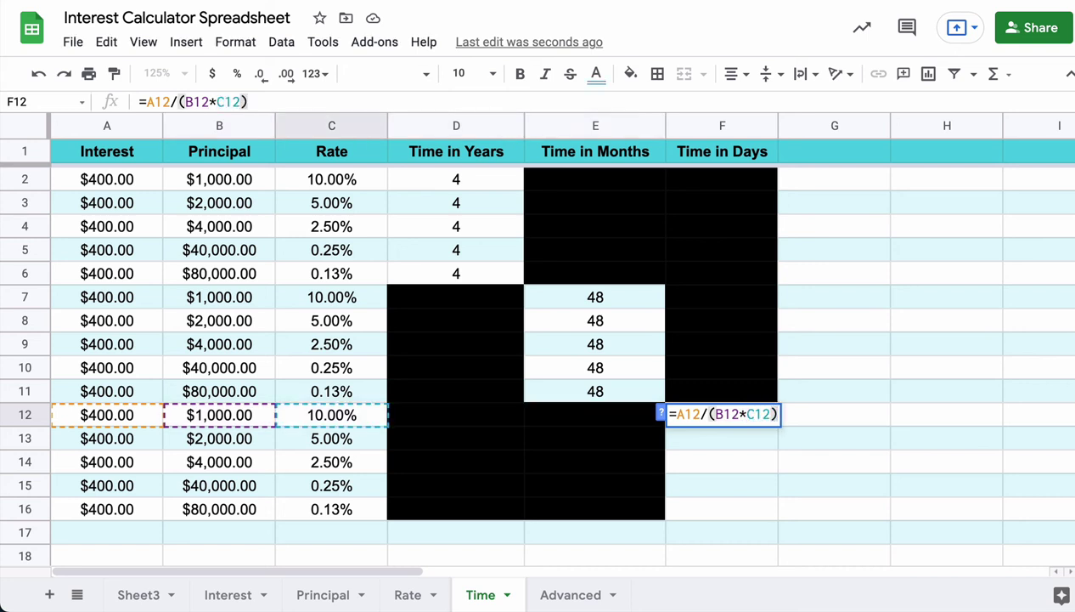
pyautogui.write('*365')
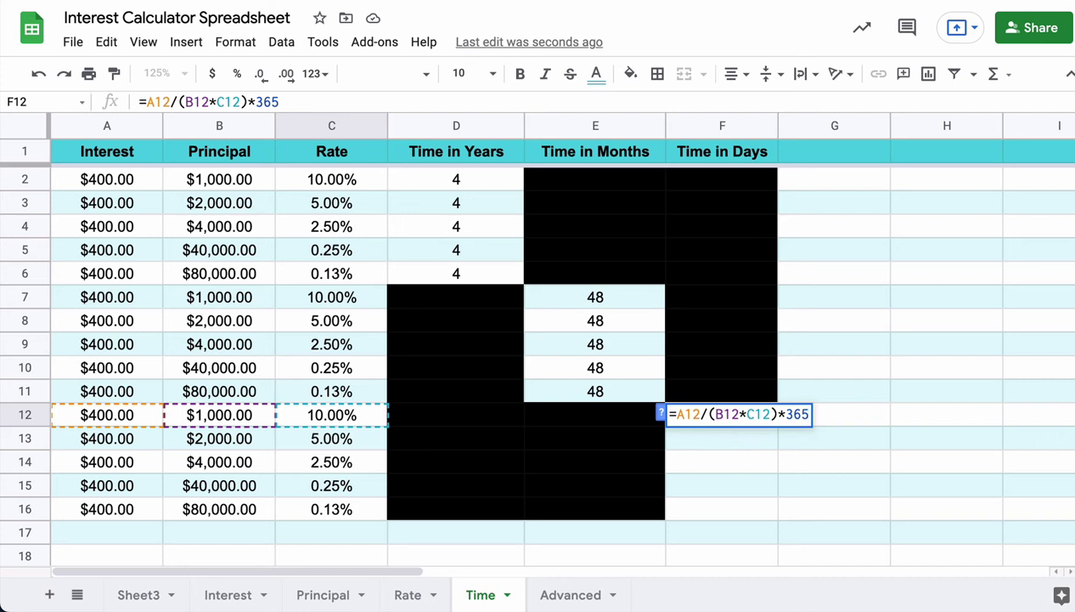
pyautogui.press('Return')
# Fill the days formula from F12 down to F16.
pyautogui.click(762, 420)
pyautogui.press('Delete')
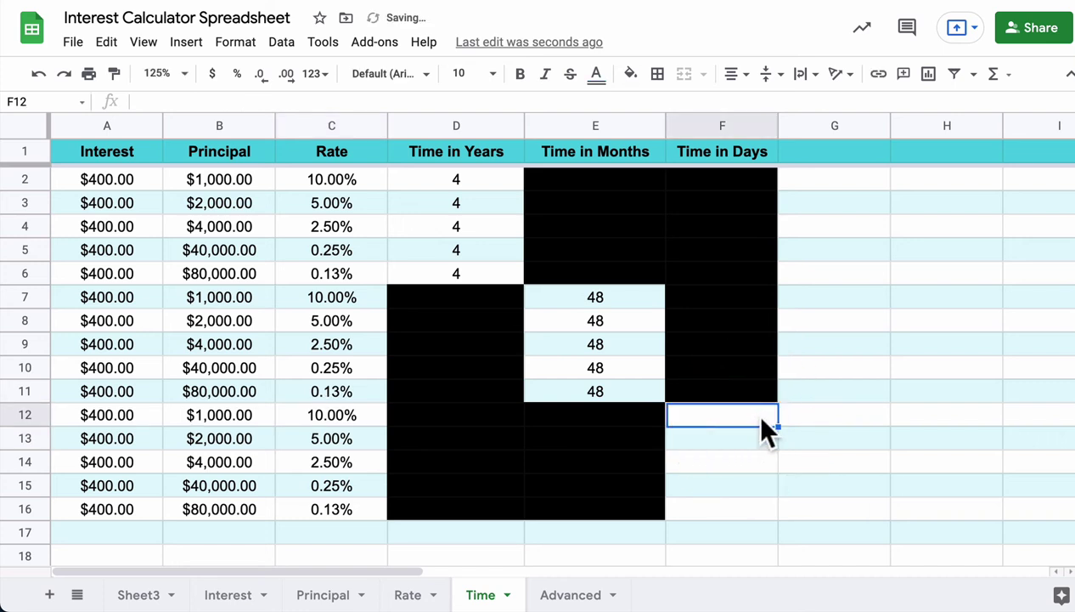
pyautogui.hotkey('ctrl', 'z')
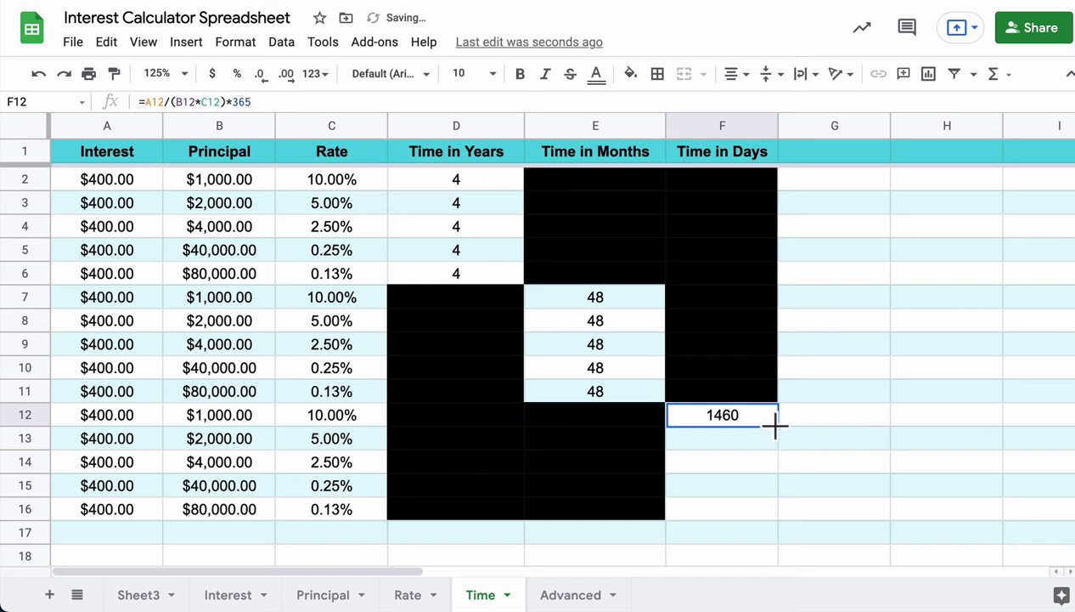
pyautogui.moveTo(774, 429); pyautogui.dragTo(759, 510)
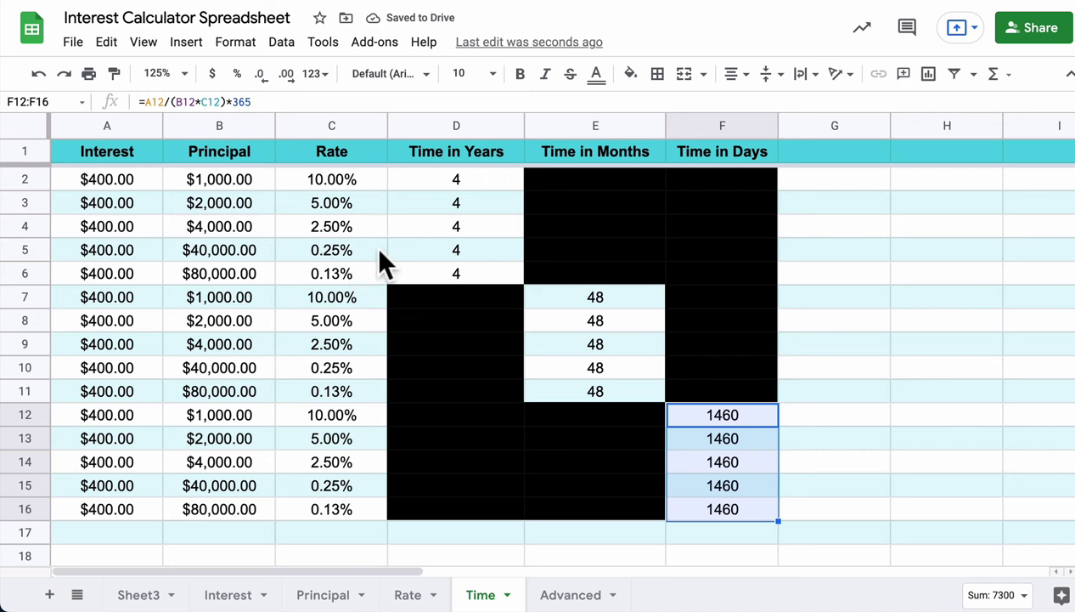
# Review the Time sheet's year, month and day row groups and the empty rows 17 and 18 by selecting them.
pyautogui.click(25, 181)
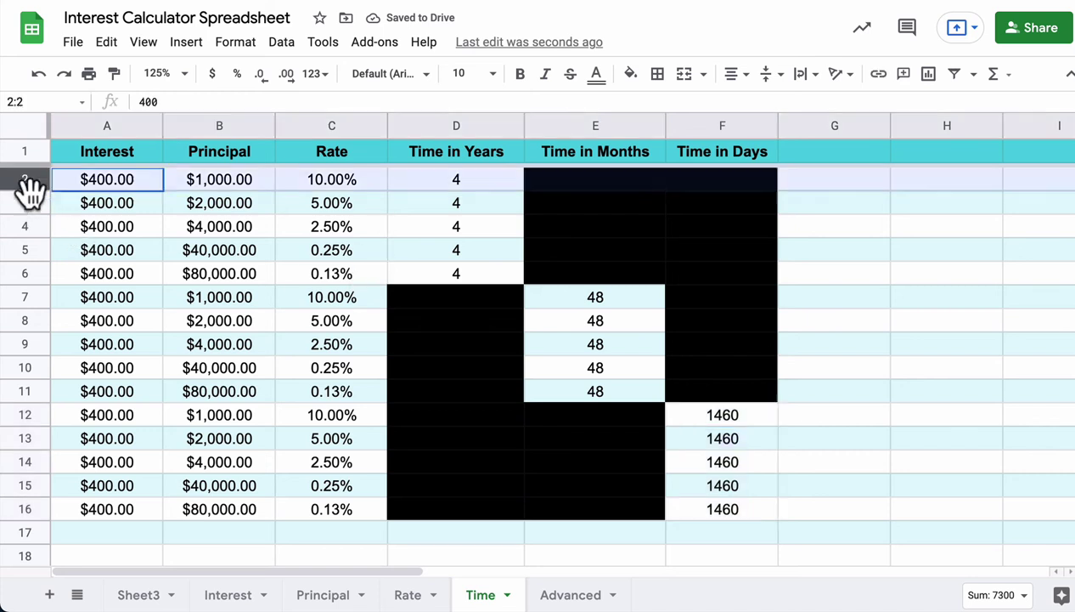
pyautogui.moveTo(29, 192); pyautogui.dragTo(29, 269)
pyautogui.moveTo(29, 308); pyautogui.dragTo(32, 509)
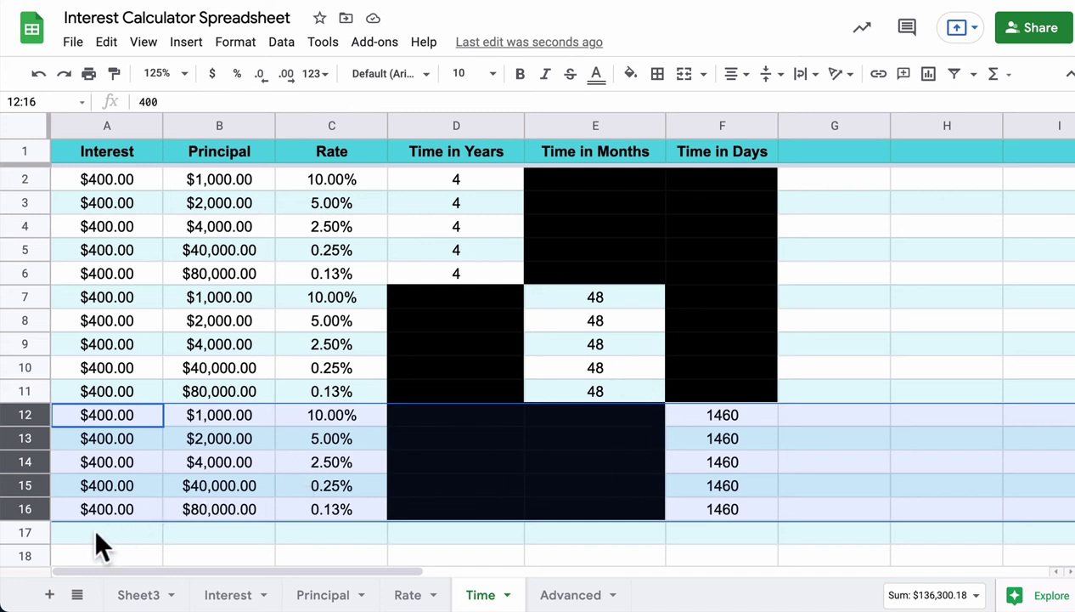
pyautogui.click(30, 532)
pyautogui.click(32, 555)
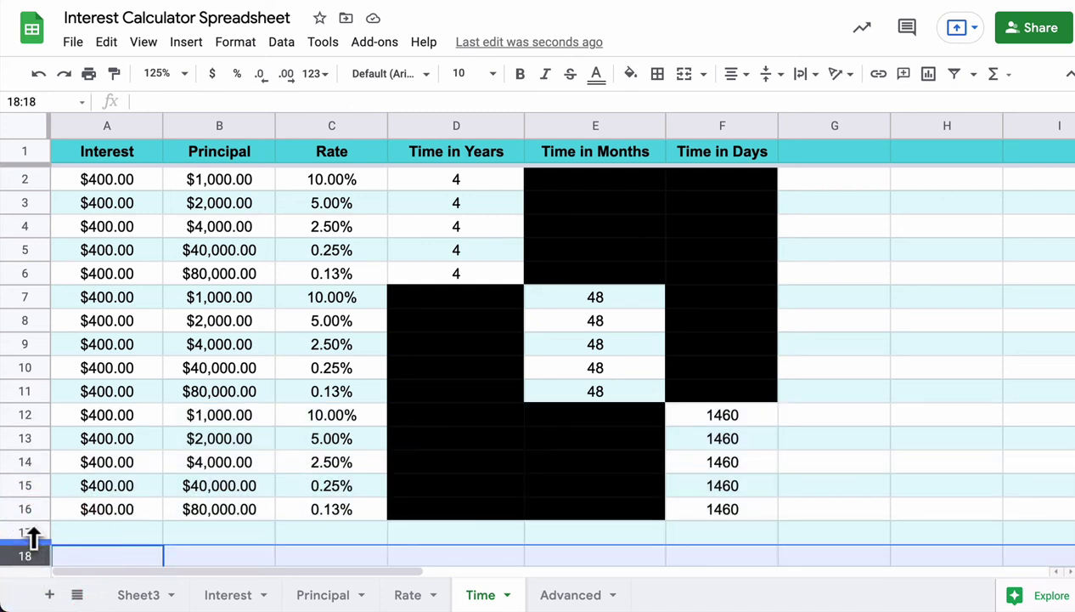
pyautogui.click(32, 532)
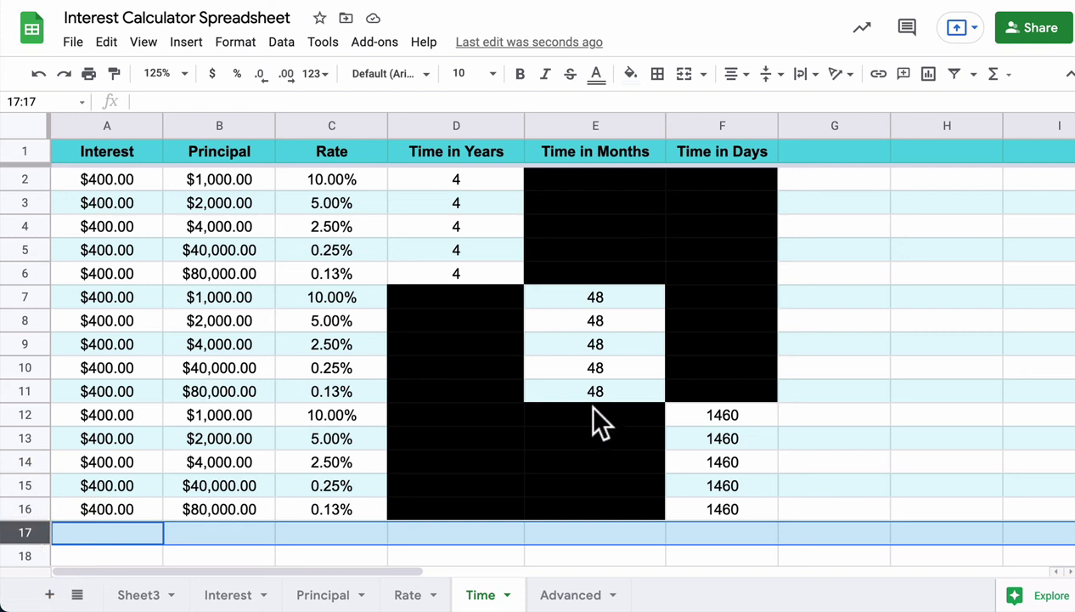
# Open the Advanced sheet and examine the nested IF/ISBLANK interest formulas in A2 through A6.
pyautogui.click(561, 597)
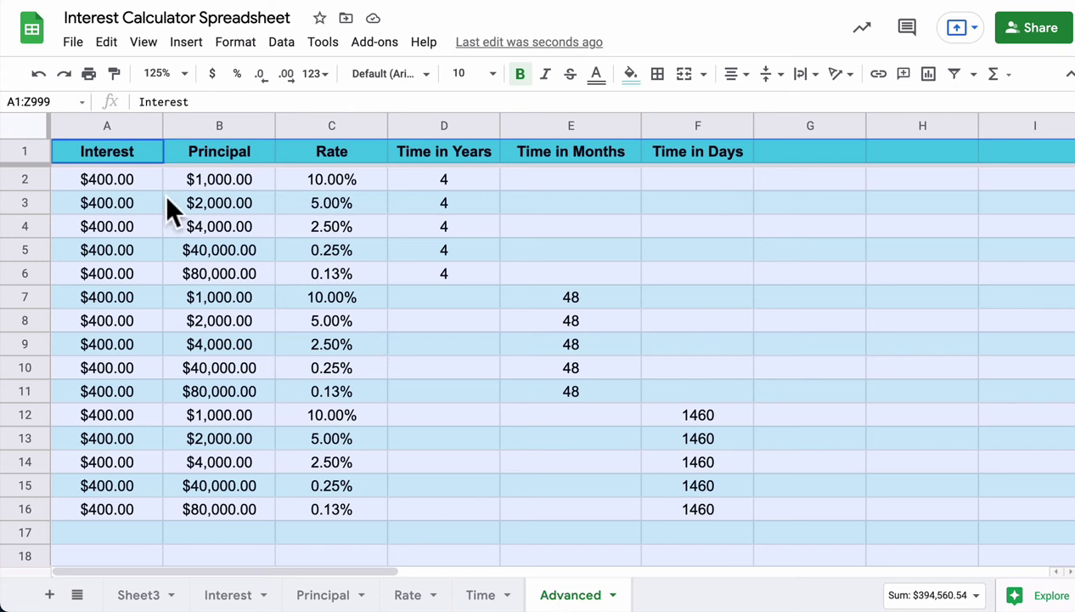
pyautogui.click(130, 179)
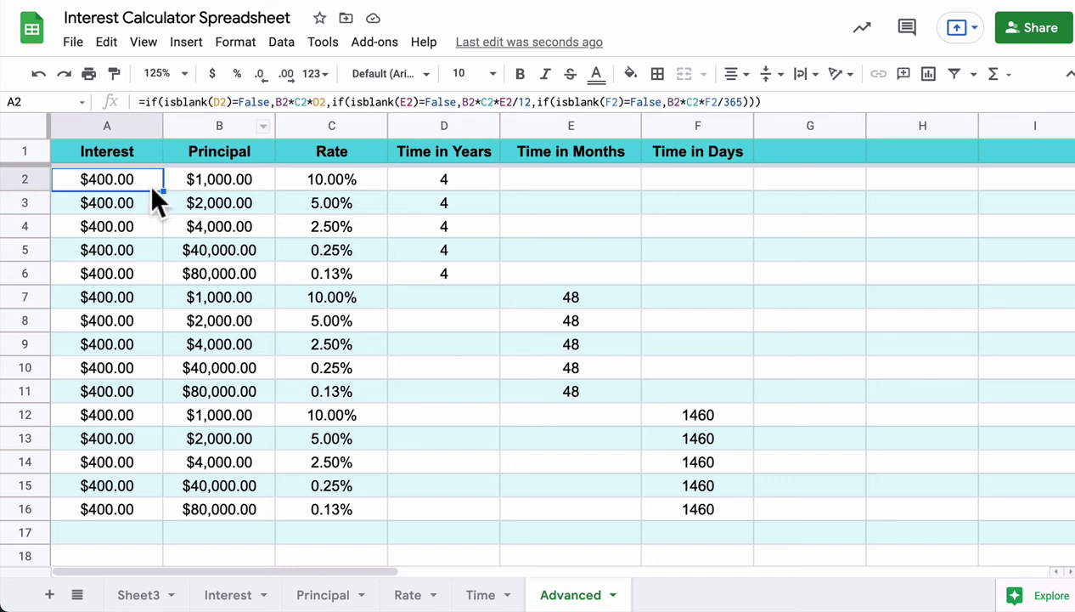
pyautogui.click(141, 205)
pyautogui.click(136, 223)
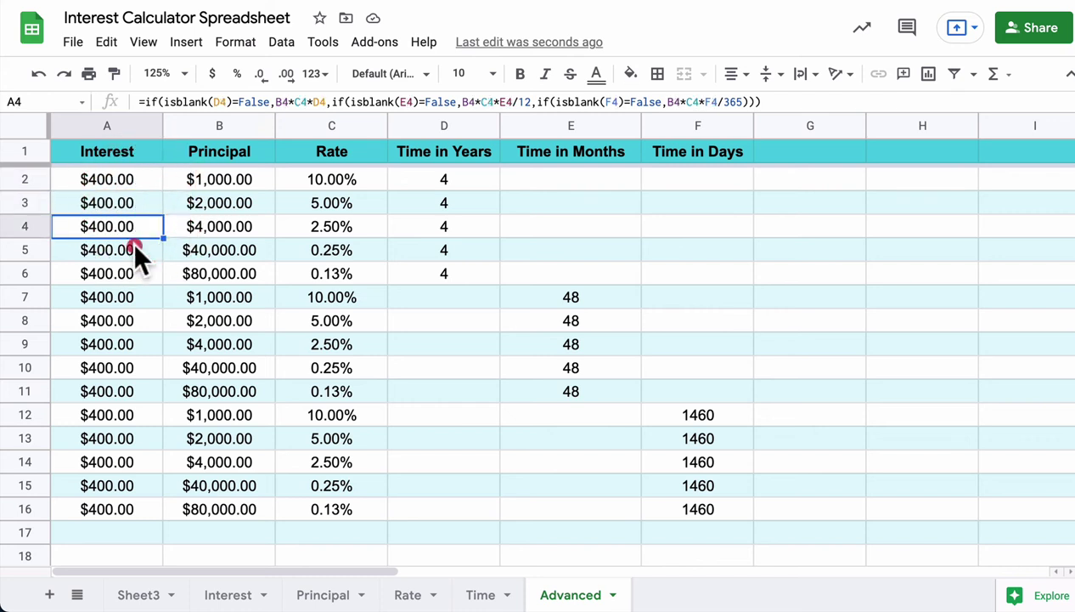
pyautogui.click(134, 247)
pyautogui.click(128, 270)
pyautogui.click(137, 185)
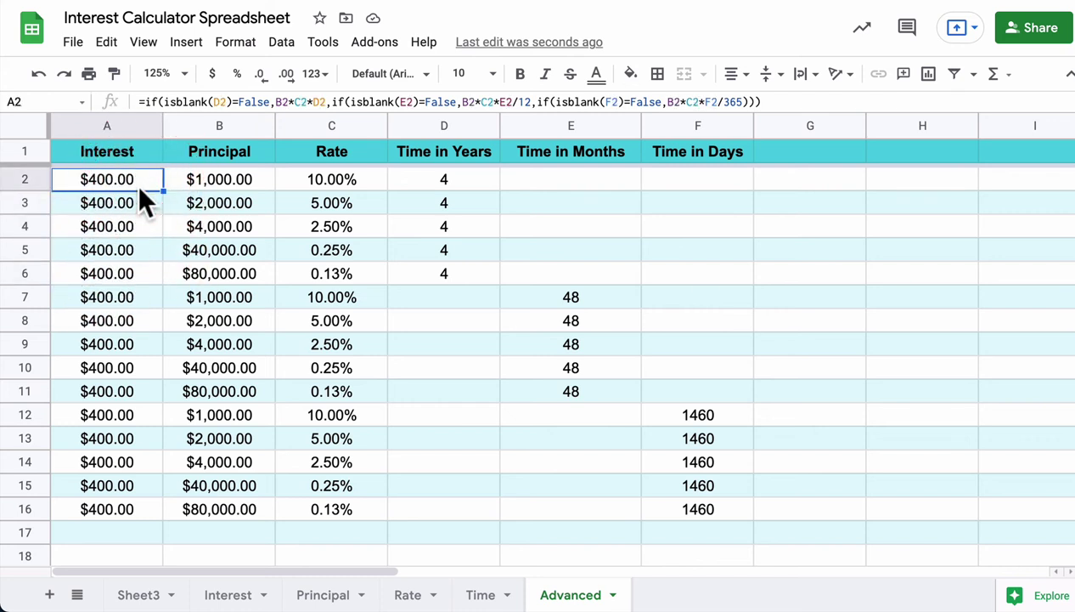
# Inspect the Advanced sheet's principal, rate and time inputs in row 2 and the year and month cells in row 7.
pyautogui.click(427, 187)
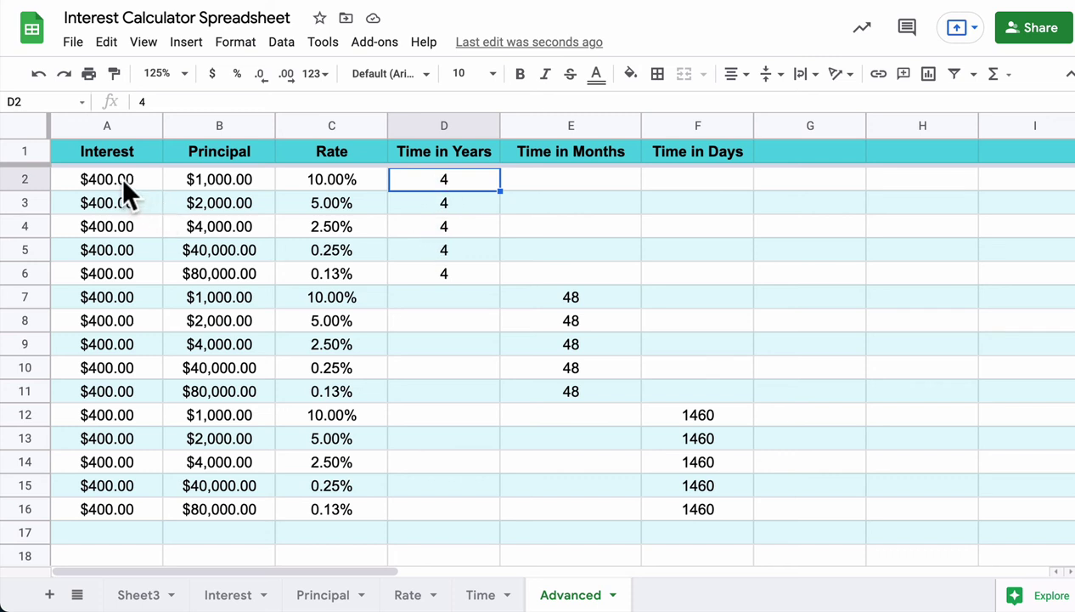
pyautogui.click(217, 175)
pyautogui.click(312, 175)
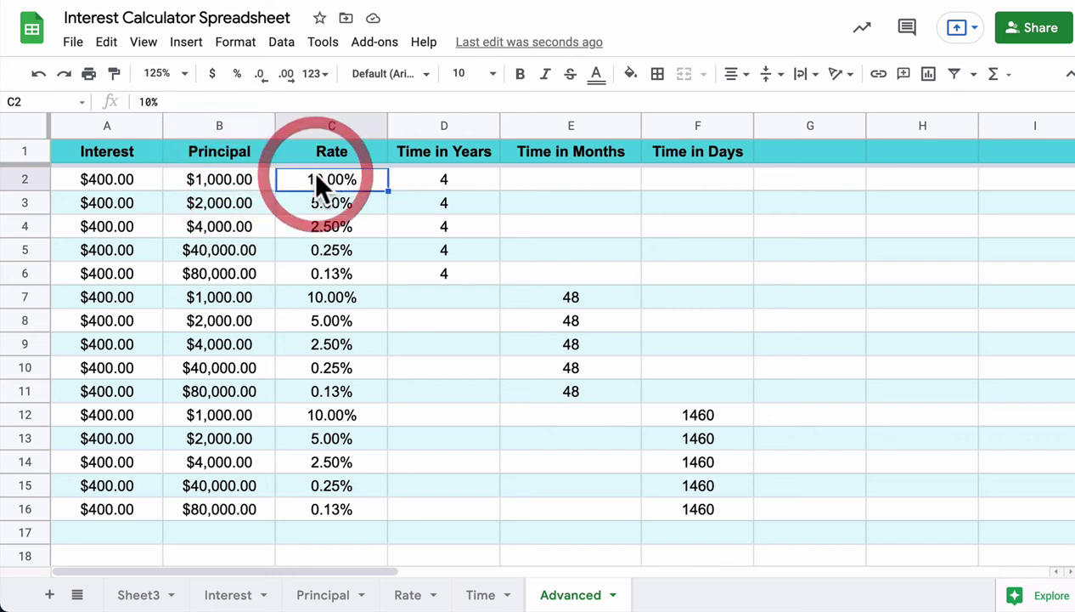
pyautogui.click(435, 181)
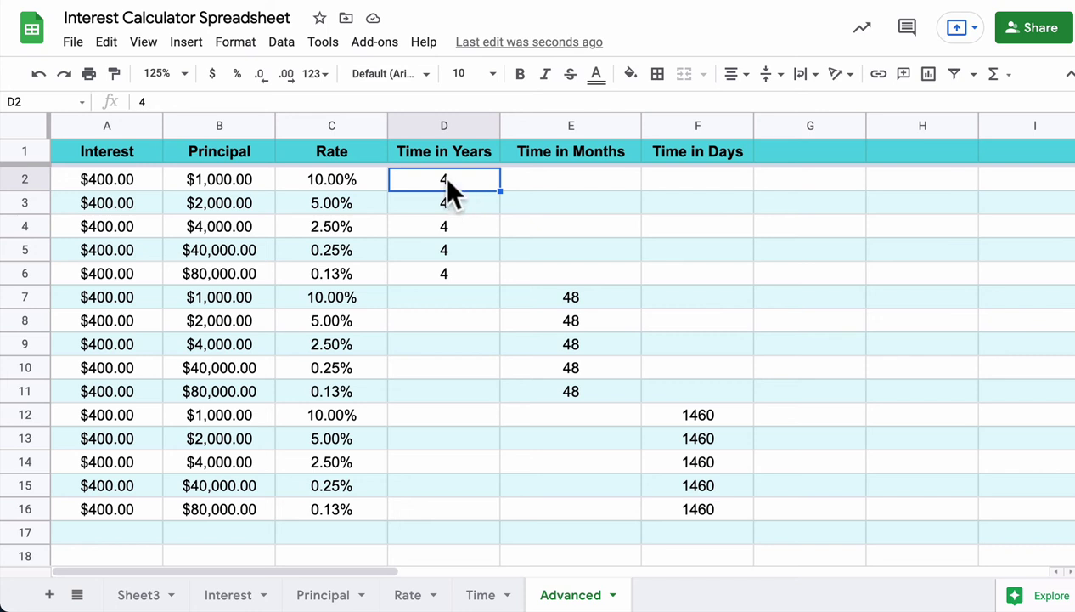
pyautogui.click(536, 179)
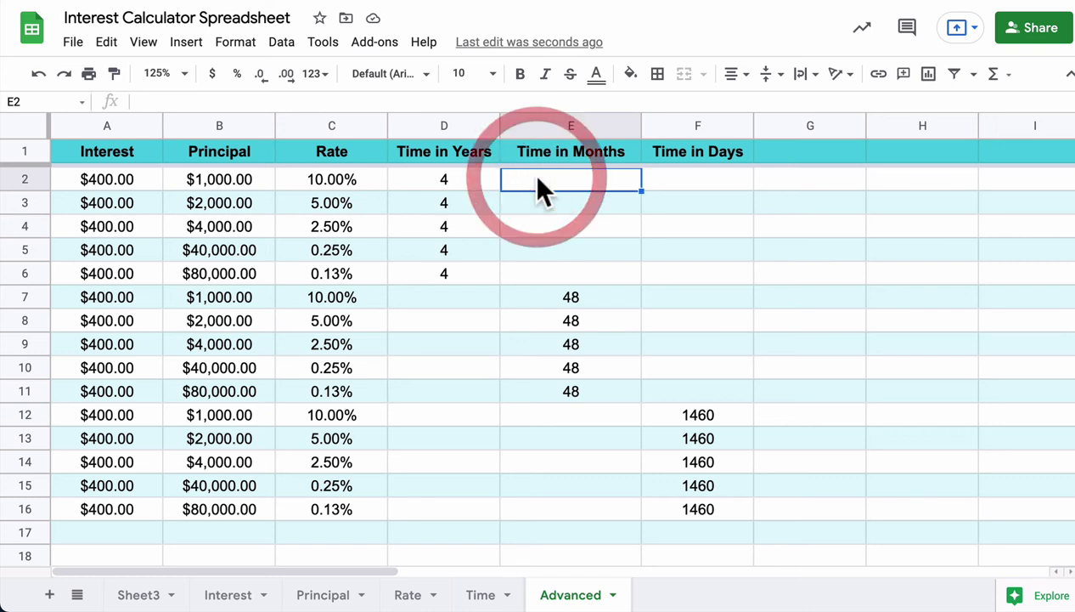
pyautogui.click(543, 297)
pyautogui.click(492, 298)
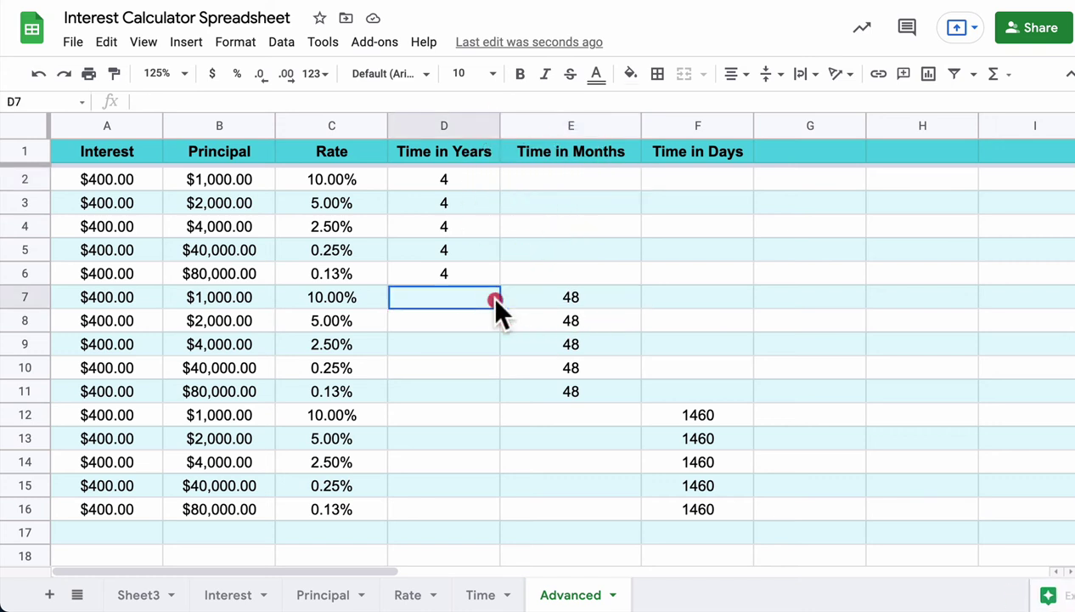
# Inspect row 7 of the Advanced sheet, checking its months value, interest formula, principal and rate.
pyautogui.click(526, 297)
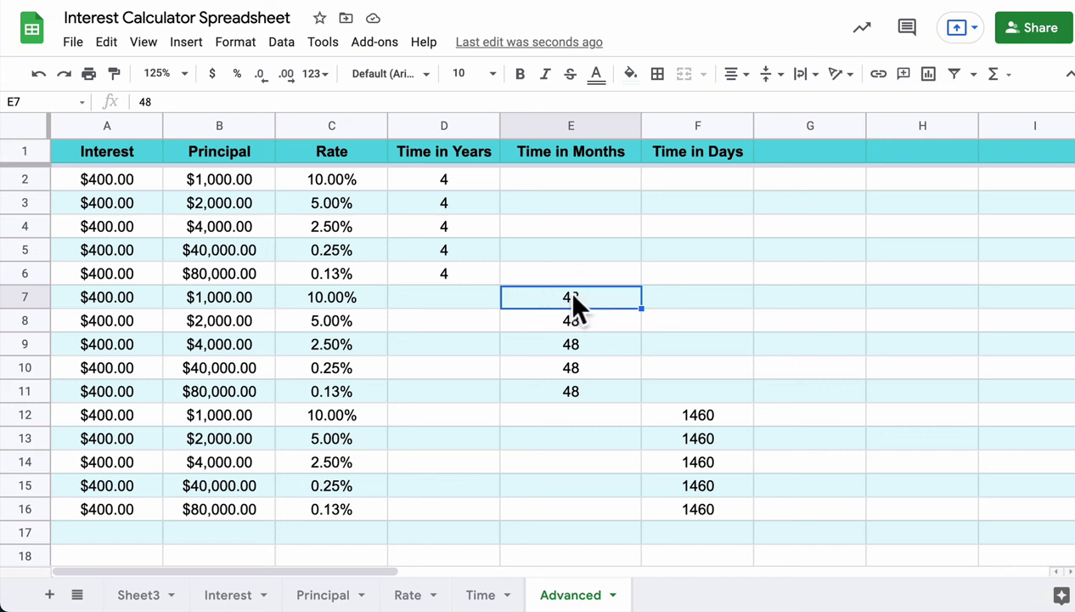
pyautogui.click(128, 292)
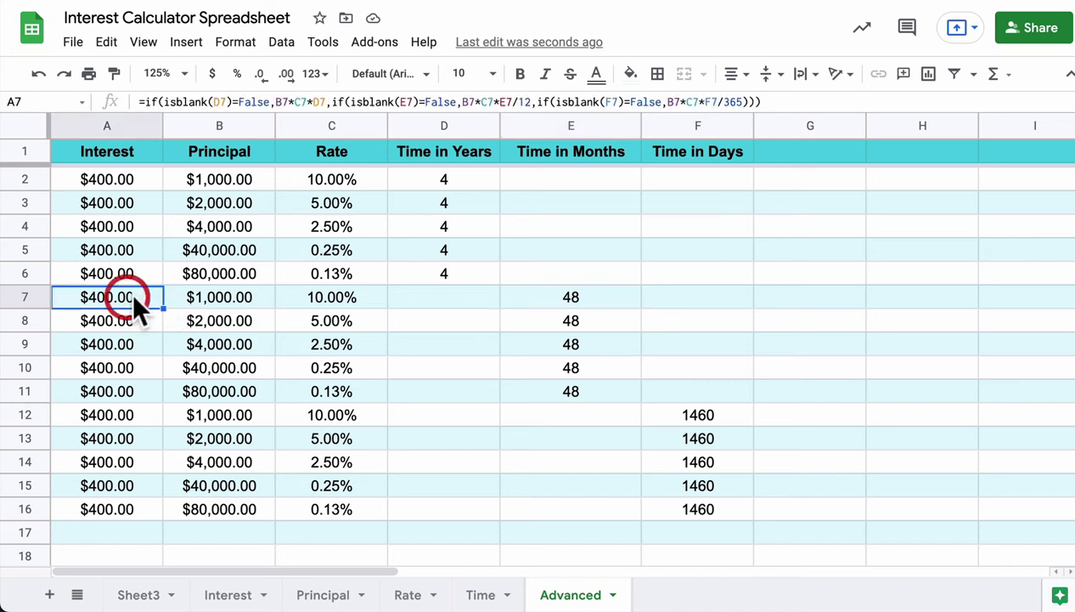
pyautogui.click(192, 290)
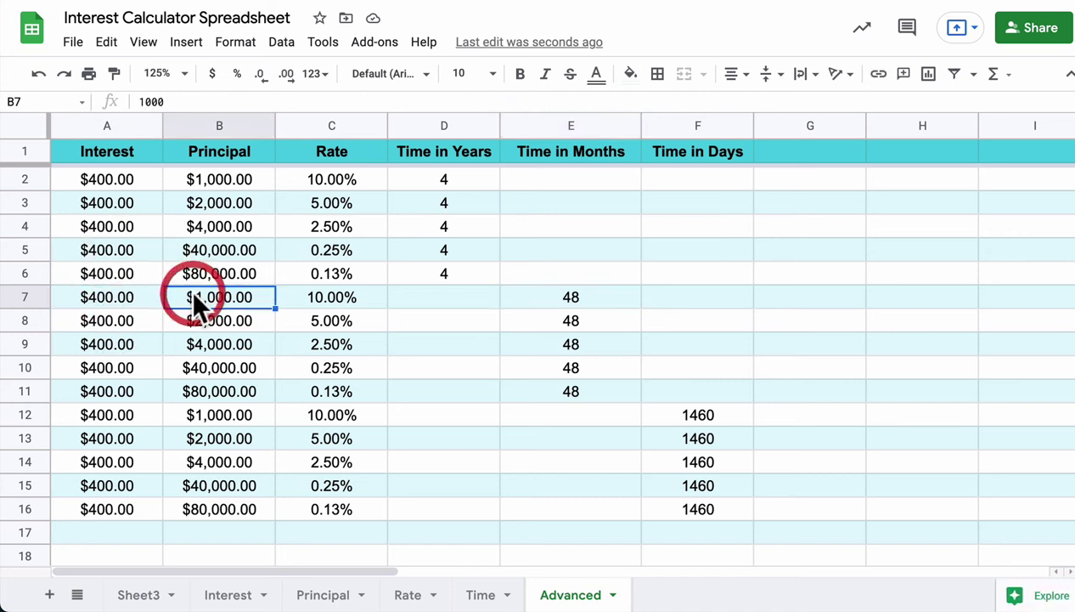
pyautogui.click(301, 298)
pyautogui.click(549, 304)
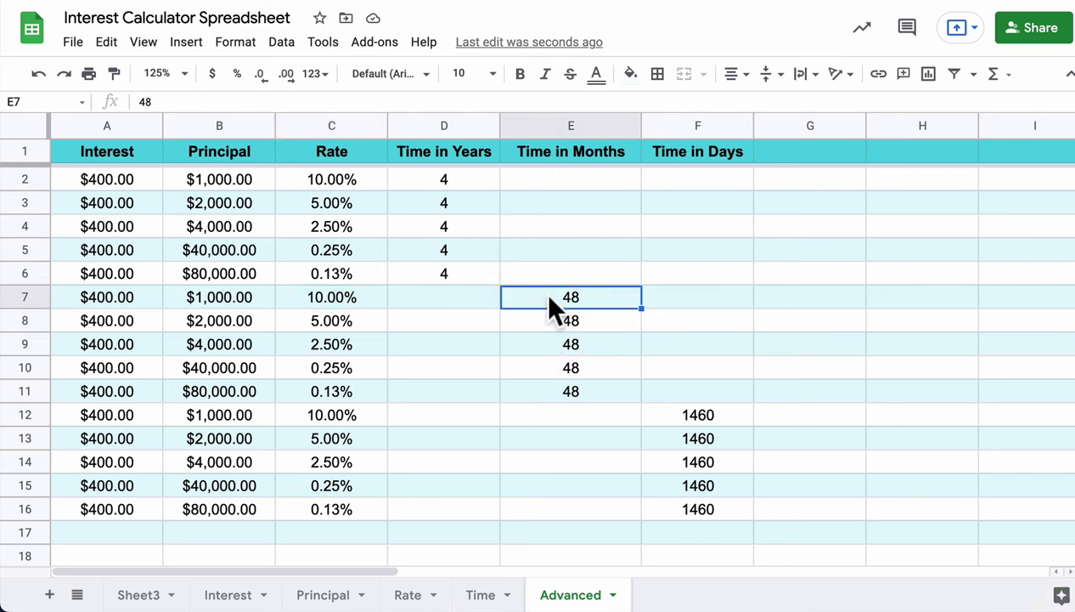
# Inspect row 12 of the Advanced sheet, checking its empty year and month cells, days value, interest, principal and rate.
pyautogui.click(543, 416)
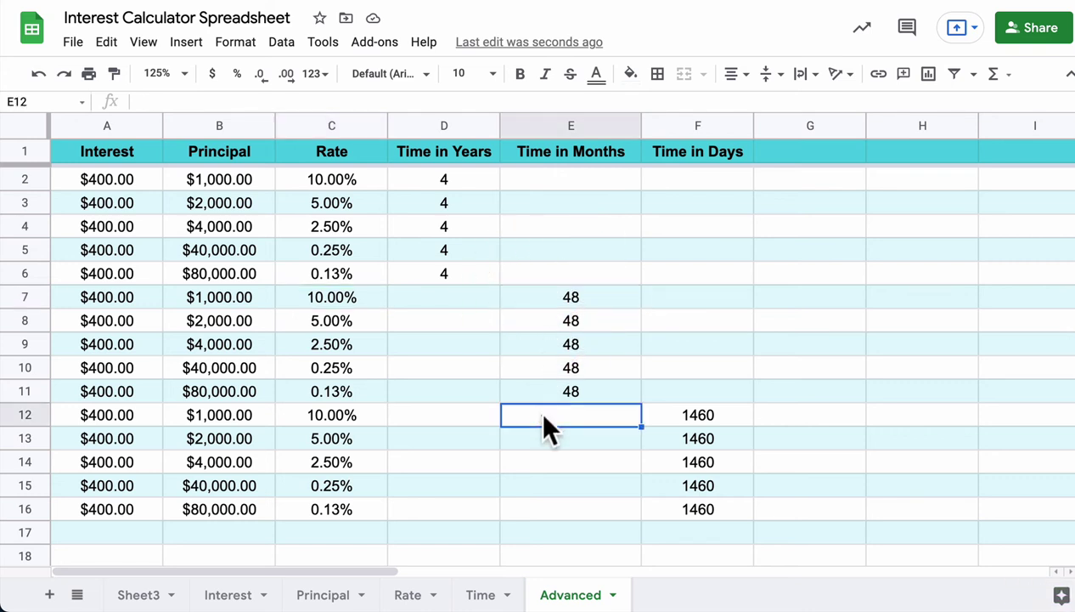
pyautogui.click(671, 417)
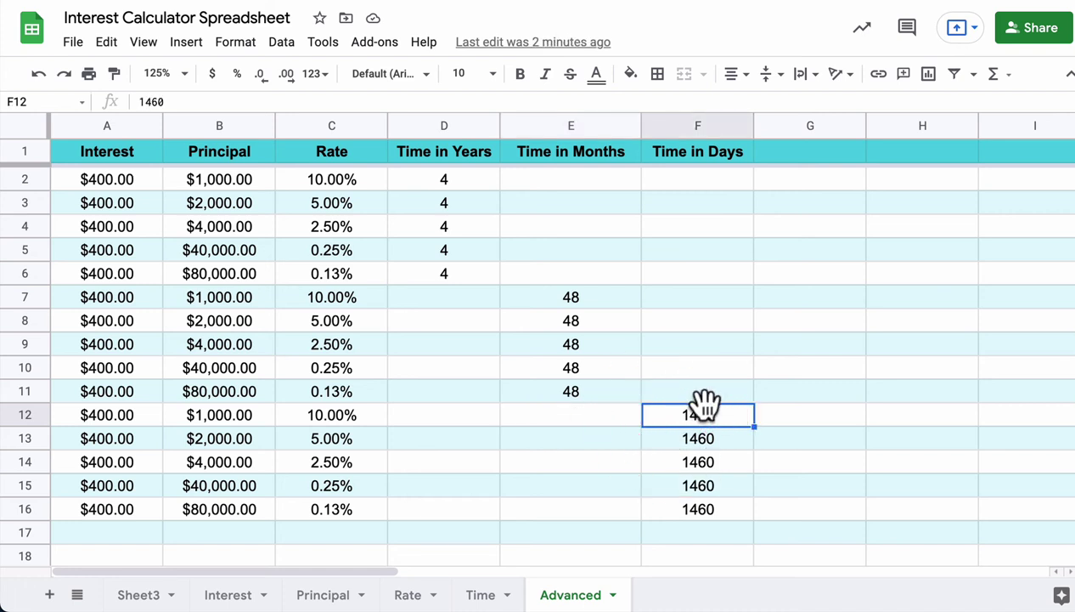
pyautogui.click(463, 400)
pyautogui.click(480, 421)
pyautogui.click(533, 415)
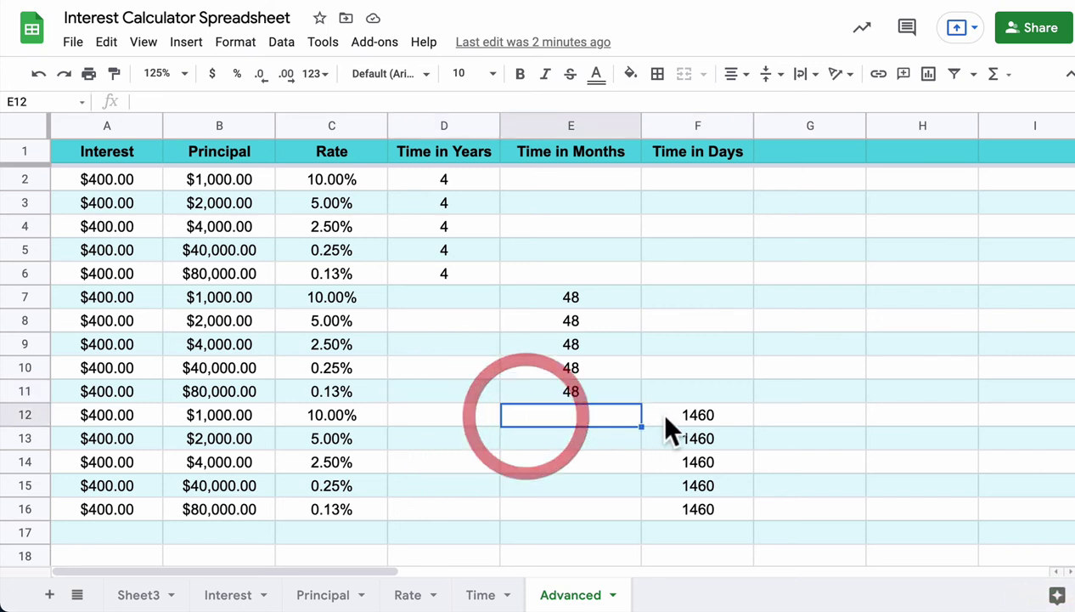
pyautogui.click(696, 415)
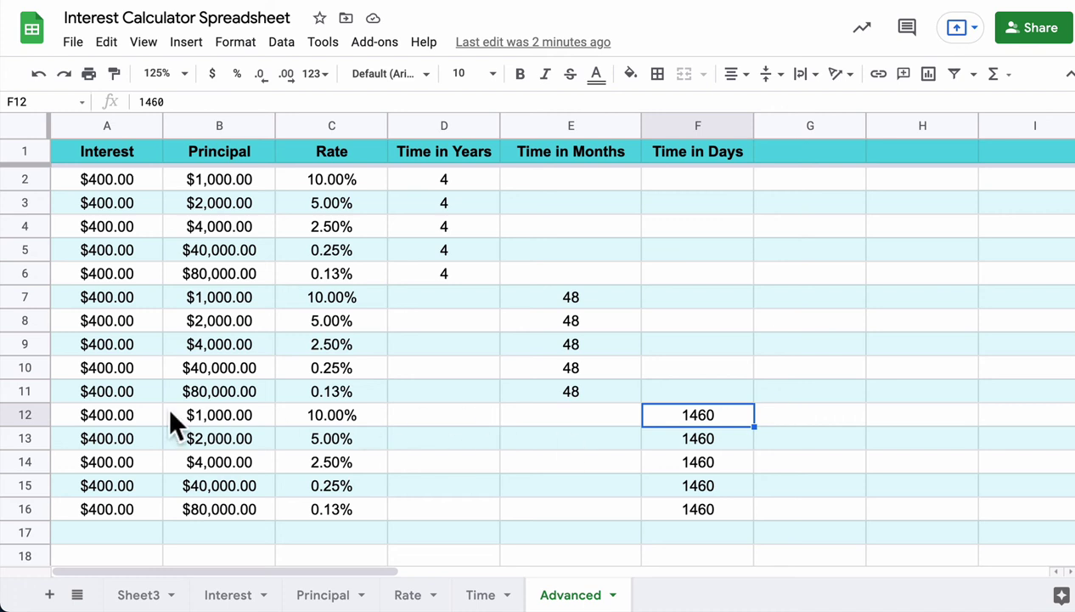
pyautogui.click(125, 414)
pyautogui.click(197, 414)
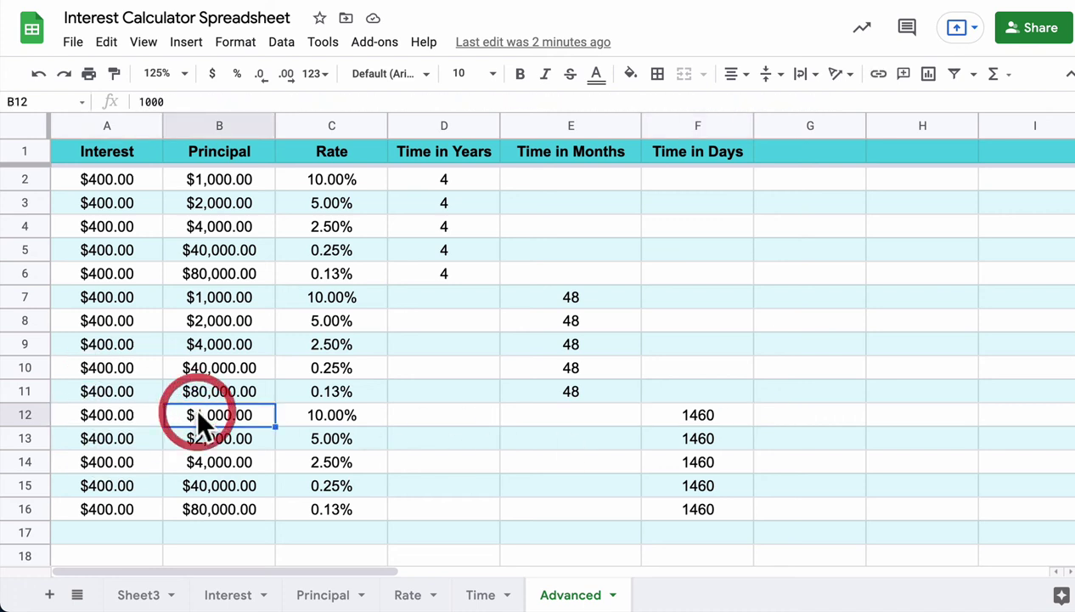
pyautogui.click(312, 415)
pyautogui.click(678, 416)
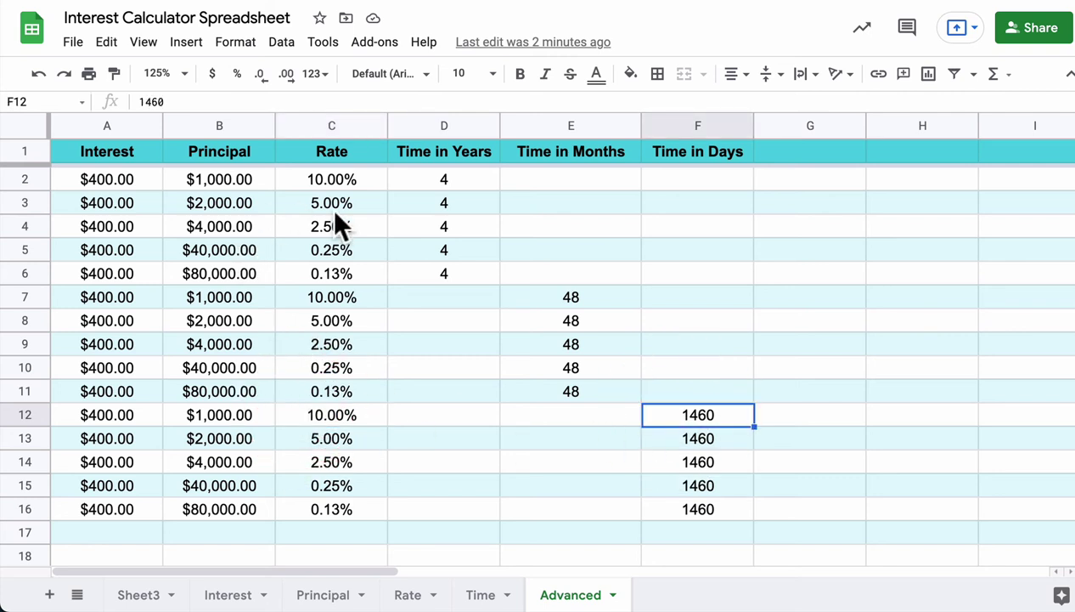
# Check the years value in D2 and examine the opening IF and the isblank(D2)=False condition in A2's interest formula.
pyautogui.click(447, 178)
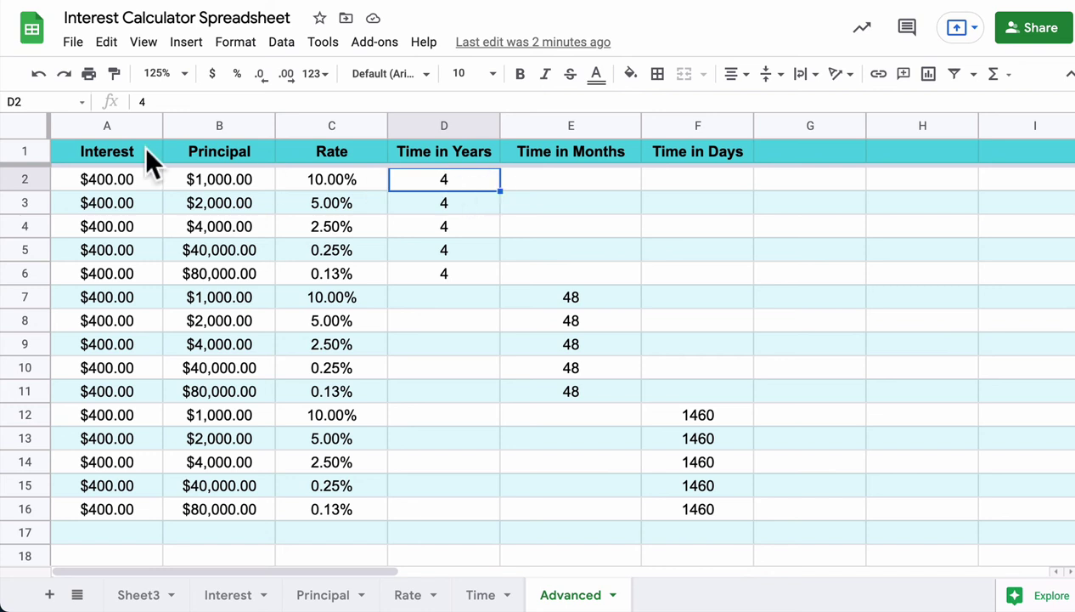
pyautogui.click(127, 174)
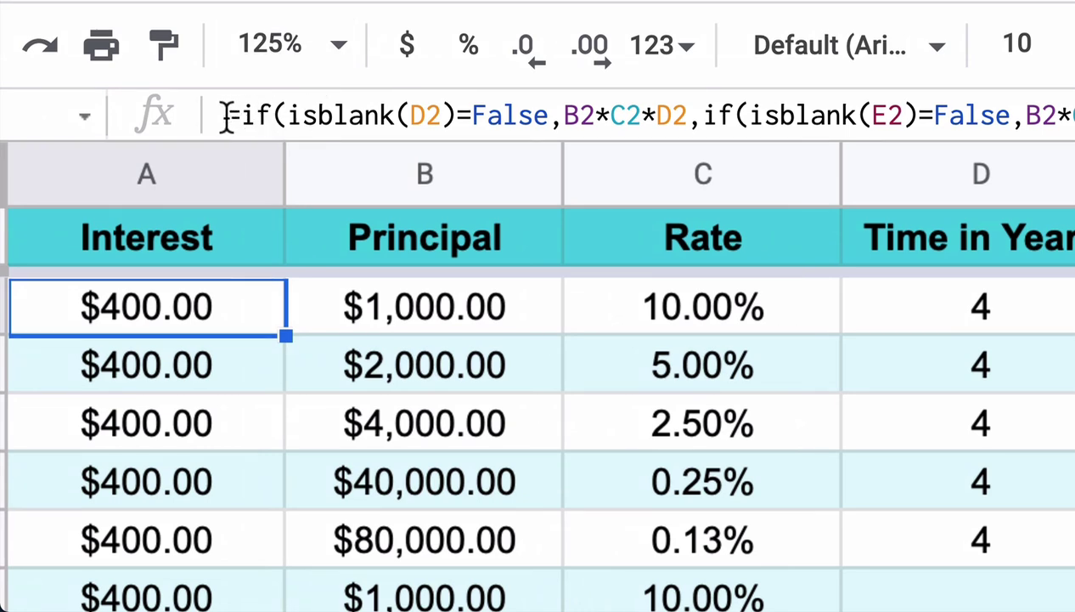
pyautogui.moveTo(226, 113); pyautogui.dragTo(267, 117)
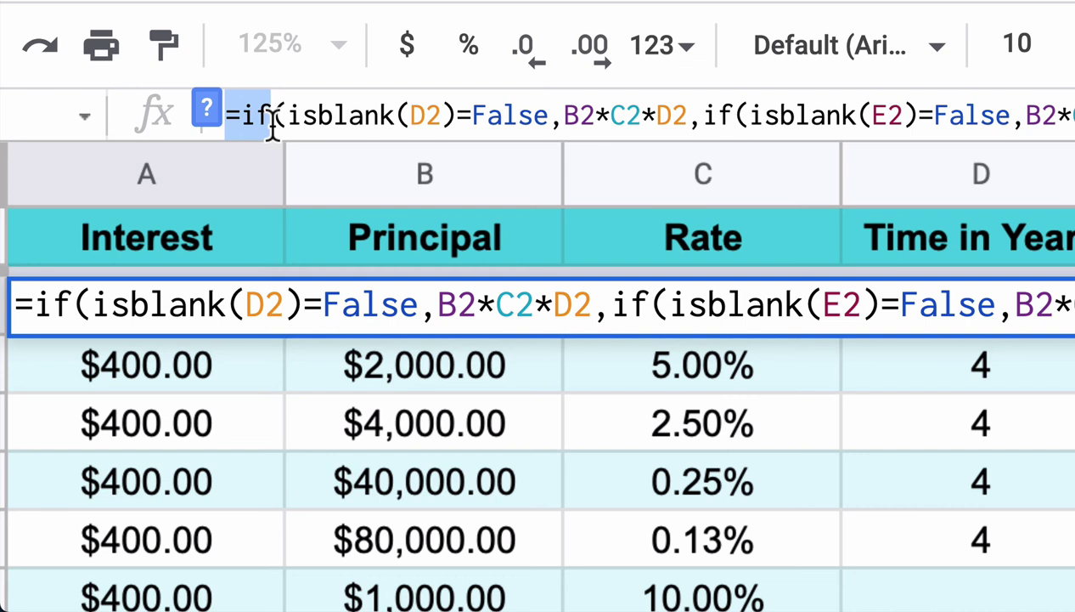
pyautogui.click(289, 113)
pyautogui.moveTo(353, 102); pyautogui.dragTo(547, 103)
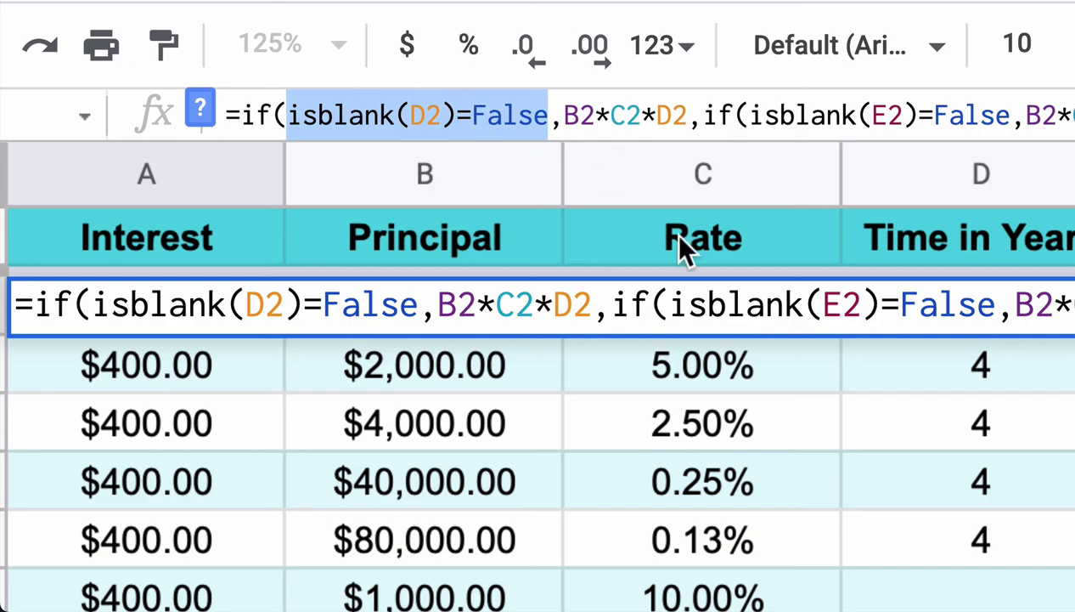
pyautogui.press('Return')
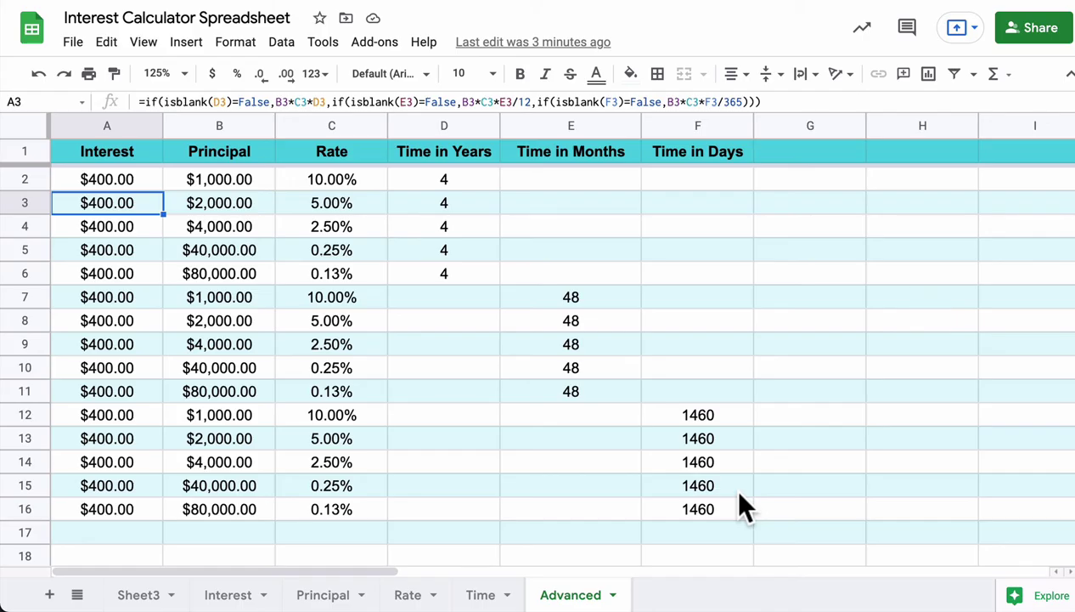
# Enter the test formula =isblank(D2) in G2 and select that cell to check its result.
pyautogui.click(761, 179)
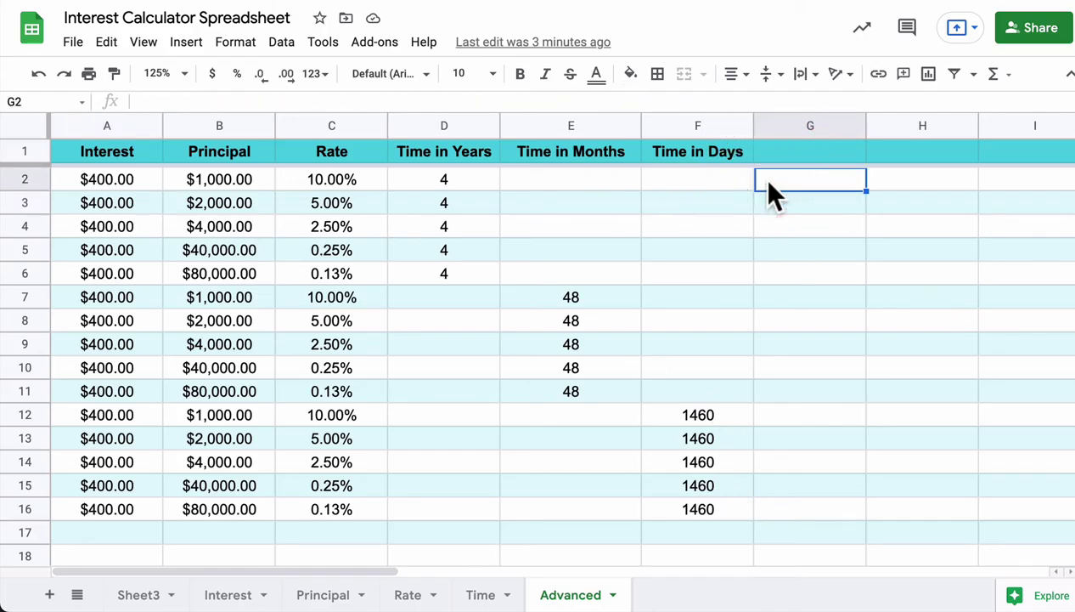
pyautogui.write('=isblank')
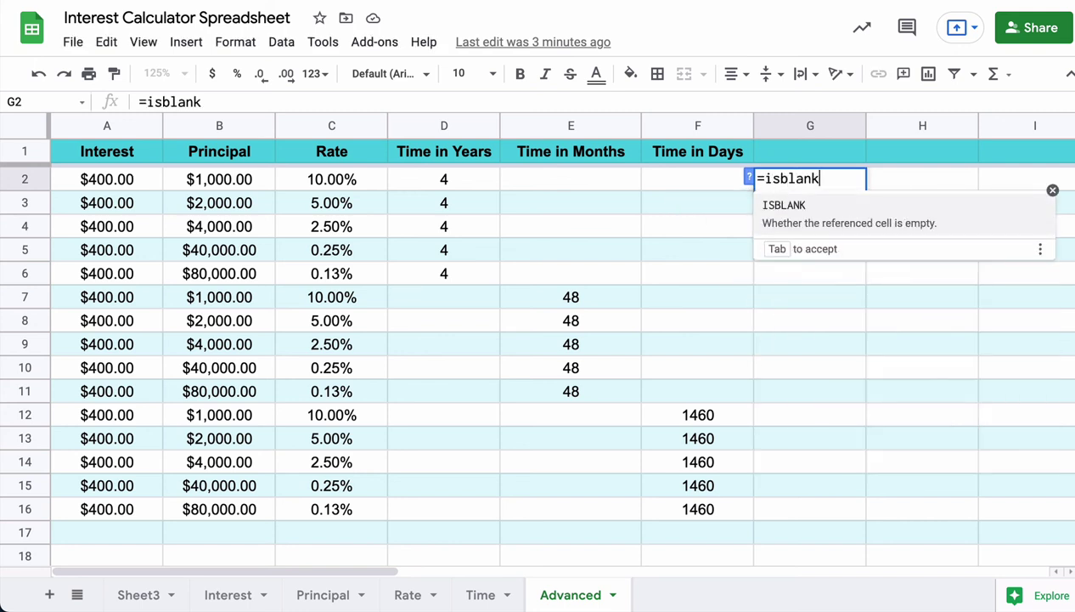
pyautogui.write('(')
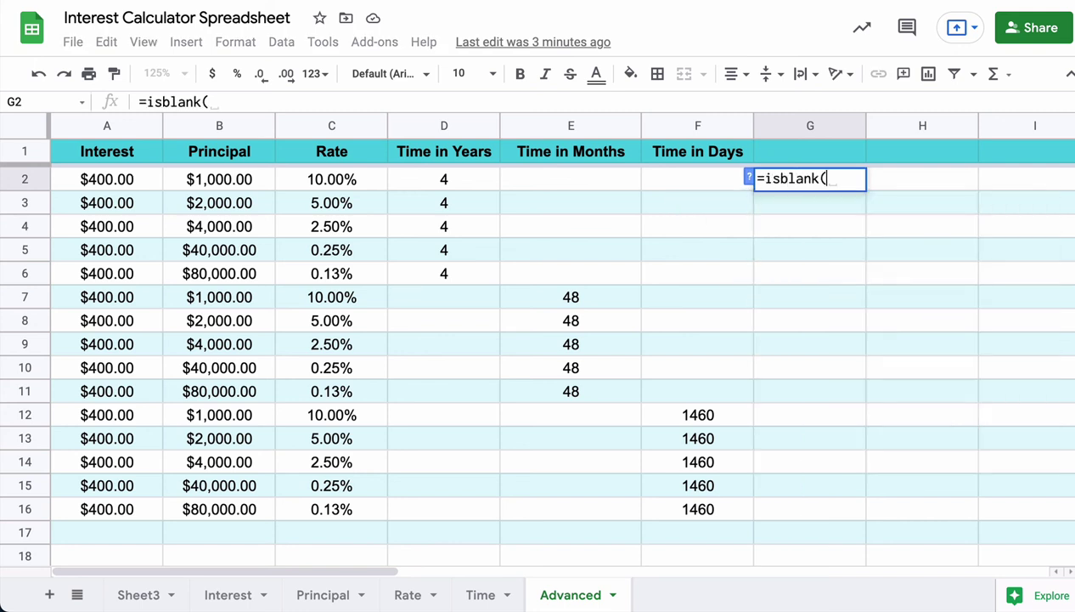
pyautogui.press('Left')
pyautogui.press('Left')
pyautogui.press('Left')
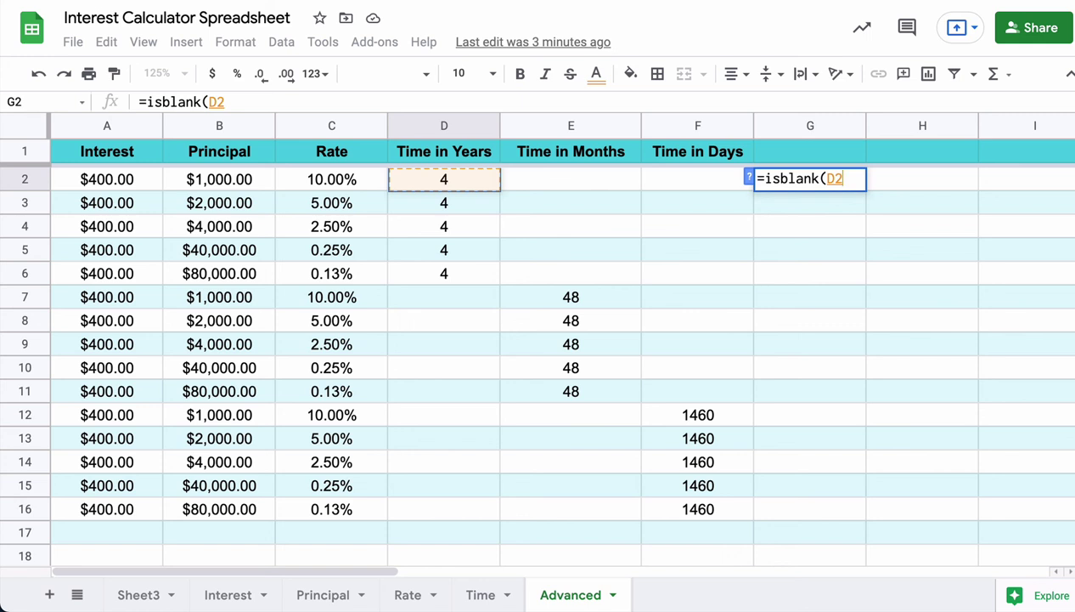
pyautogui.press('Return')
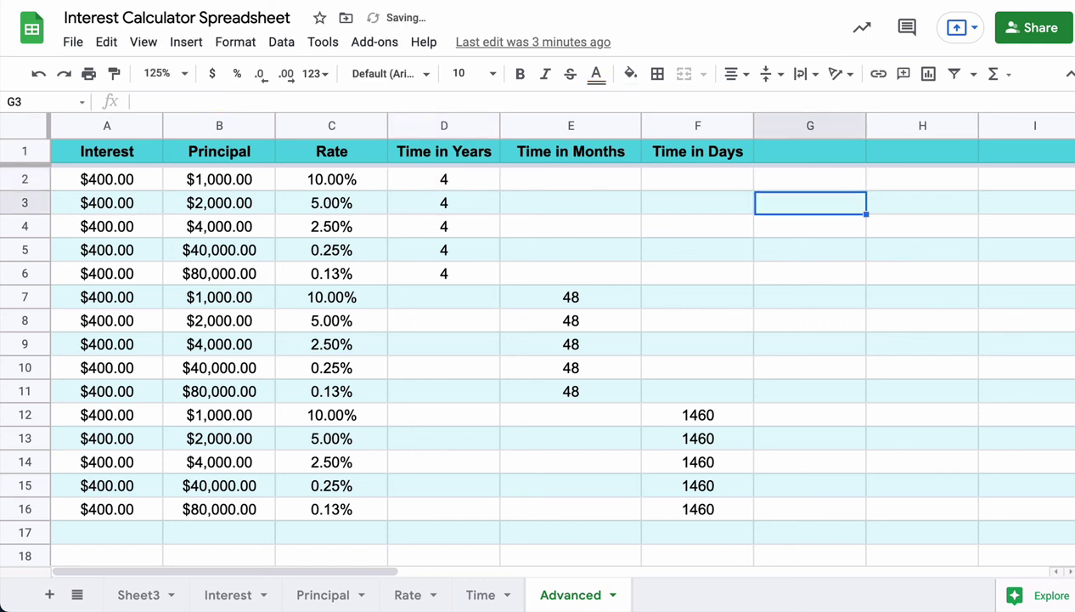
pyautogui.click(810, 179)
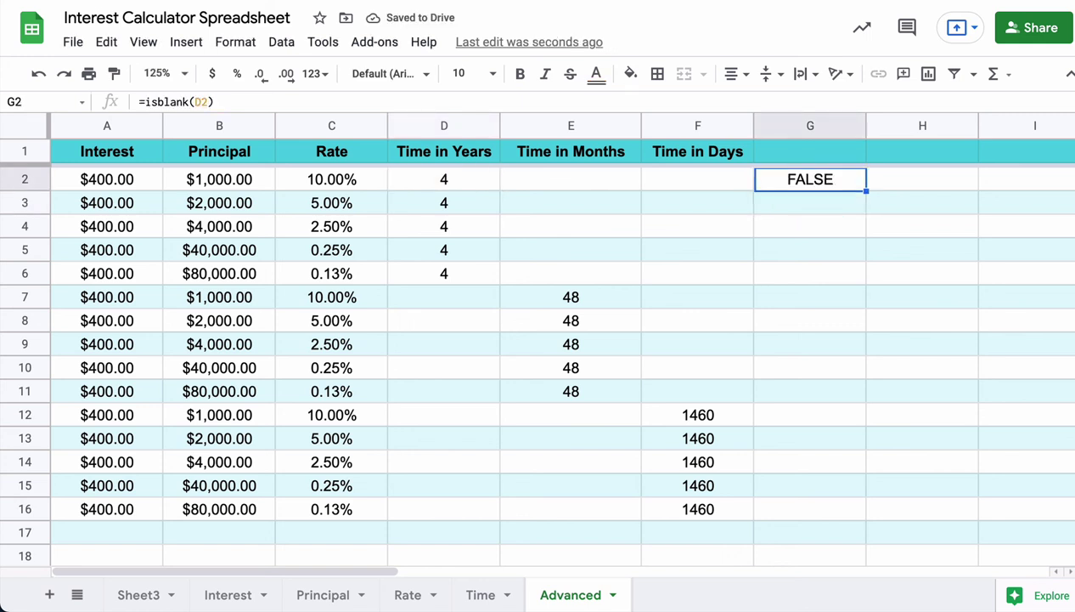
# Clear the years value in D2 to test the ISBLANK formula, and undo the deletion.
pyautogui.press('Left')
pyautogui.press('Left')
pyautogui.press('Left')
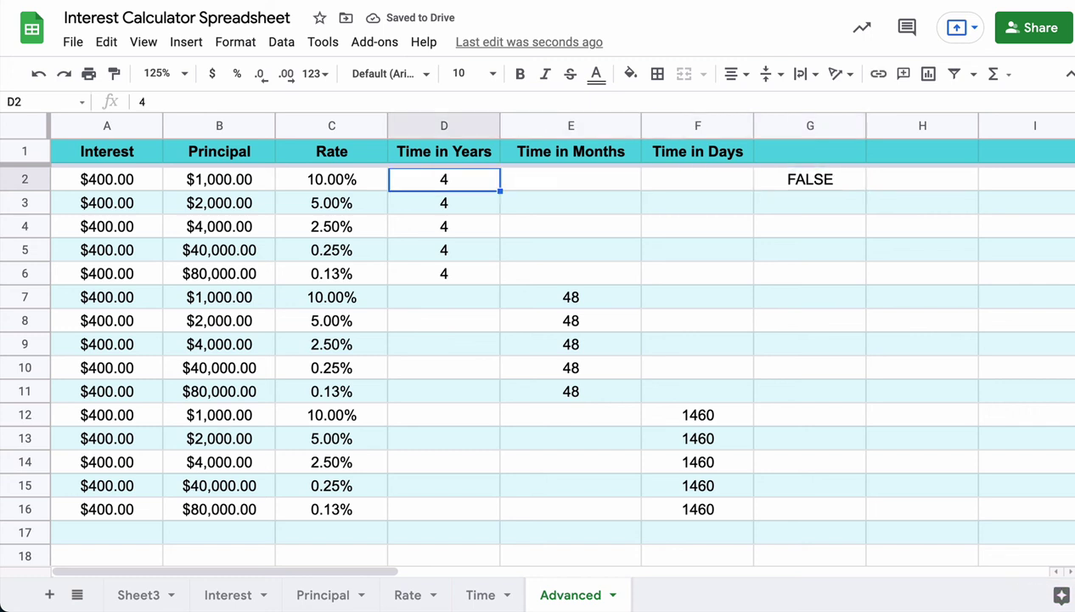
pyautogui.press('Delete')
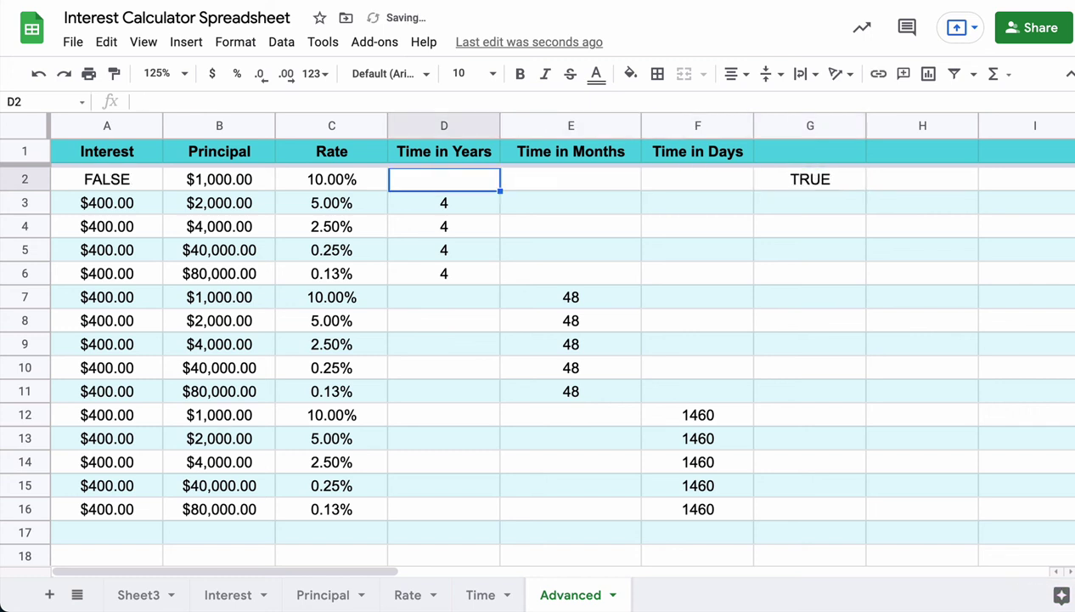
pyautogui.hotkey('ctrl', 'z')
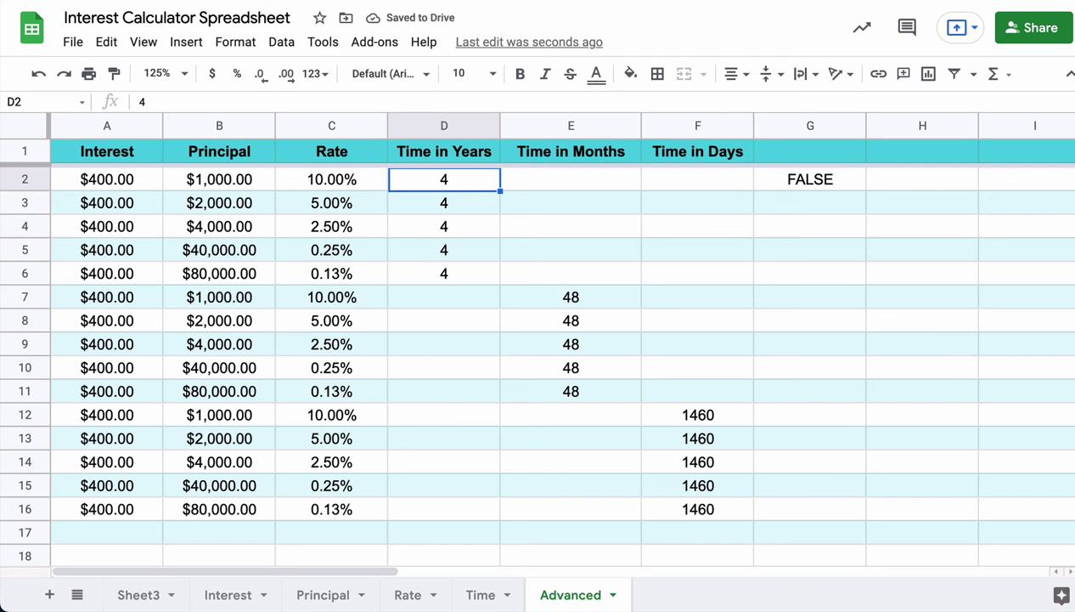
# Delete the ISBLANK test formula from G2.
pyautogui.press('Right')
pyautogui.press('Right')
pyautogui.press('Right')
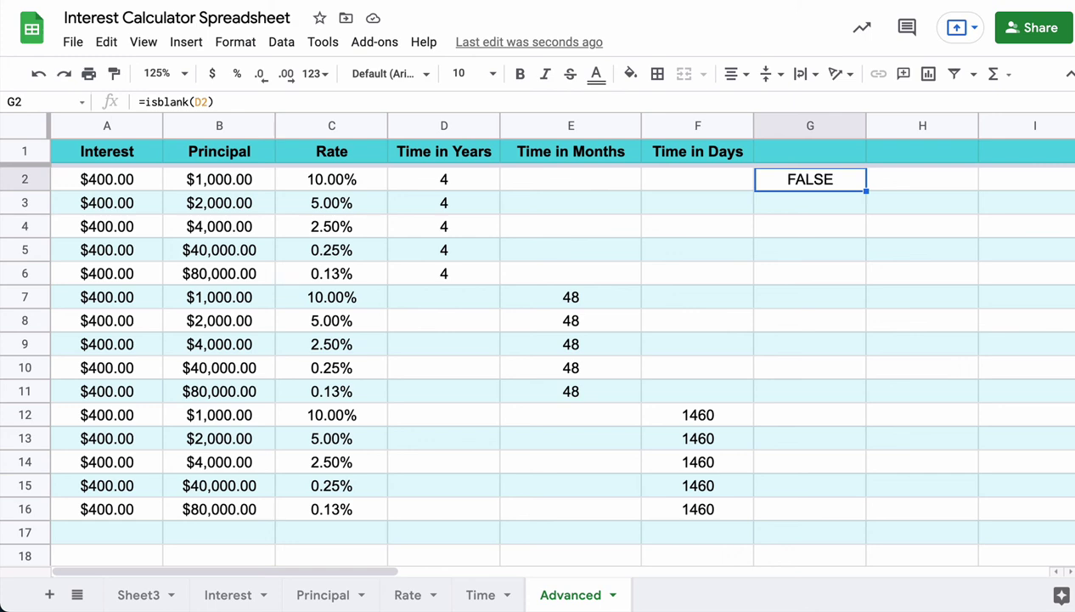
pyautogui.press('Delete')
# Examine A2's nested IF formula part by part, highlighting the year, month and day conditions and their interest calculations.
pyautogui.click(108, 177)
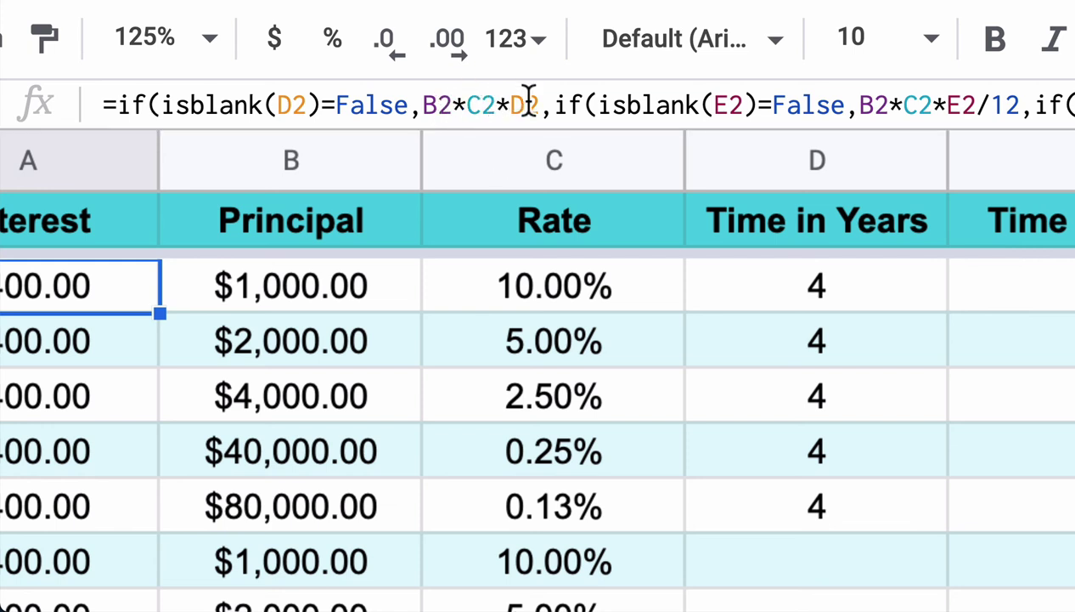
pyautogui.moveTo(160, 105); pyautogui.dragTo(405, 93)
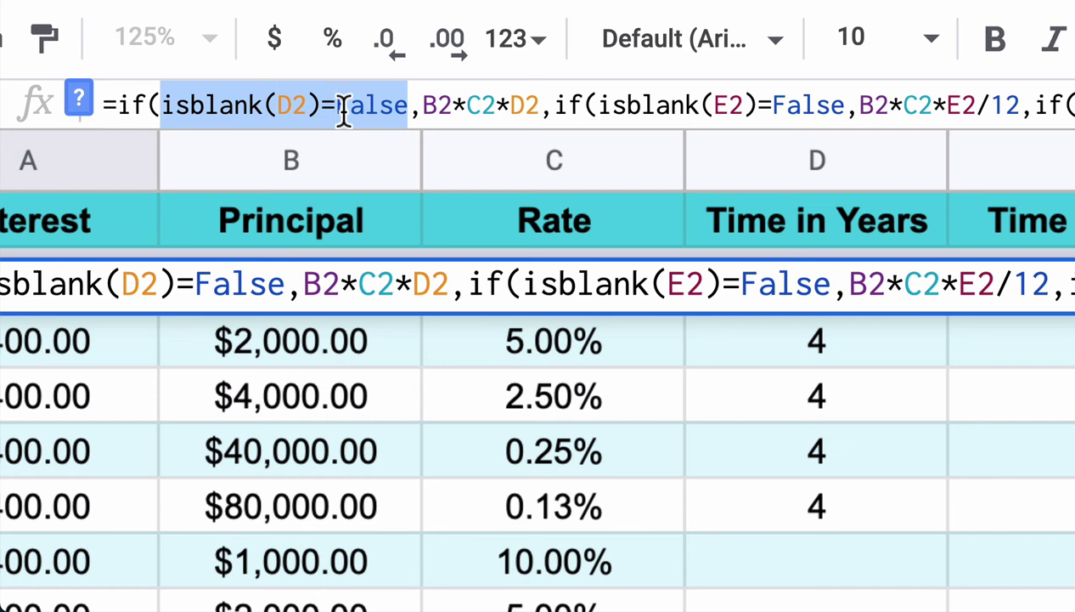
pyautogui.moveTo(422, 106); pyautogui.dragTo(534, 109)
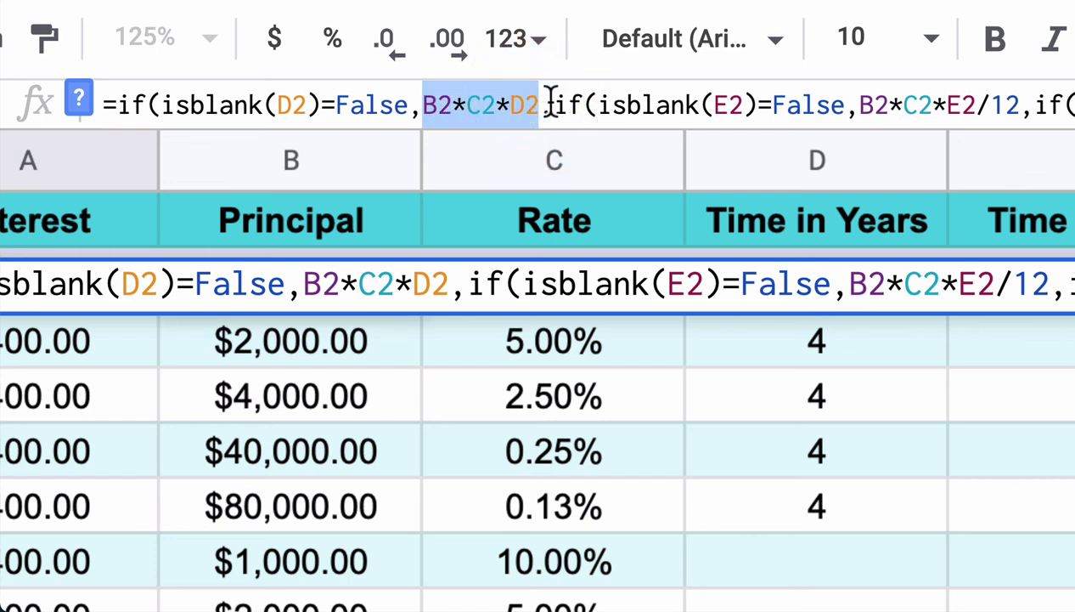
pyautogui.click(556, 107)
pyautogui.moveTo(557, 107); pyautogui.dragTo(843, 96)
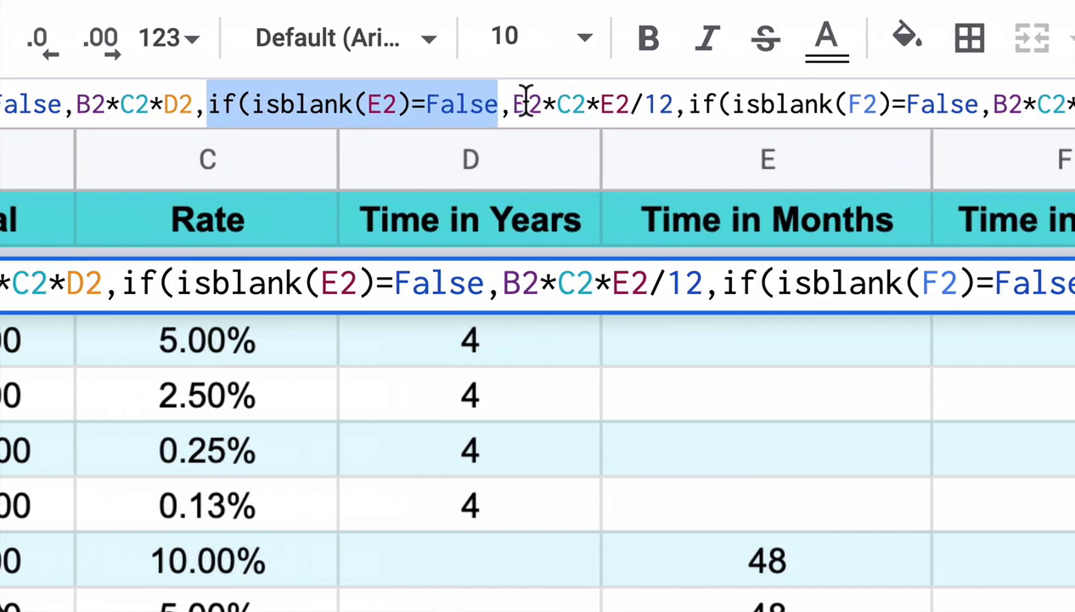
pyautogui.moveTo(510, 103); pyautogui.dragTo(674, 105)
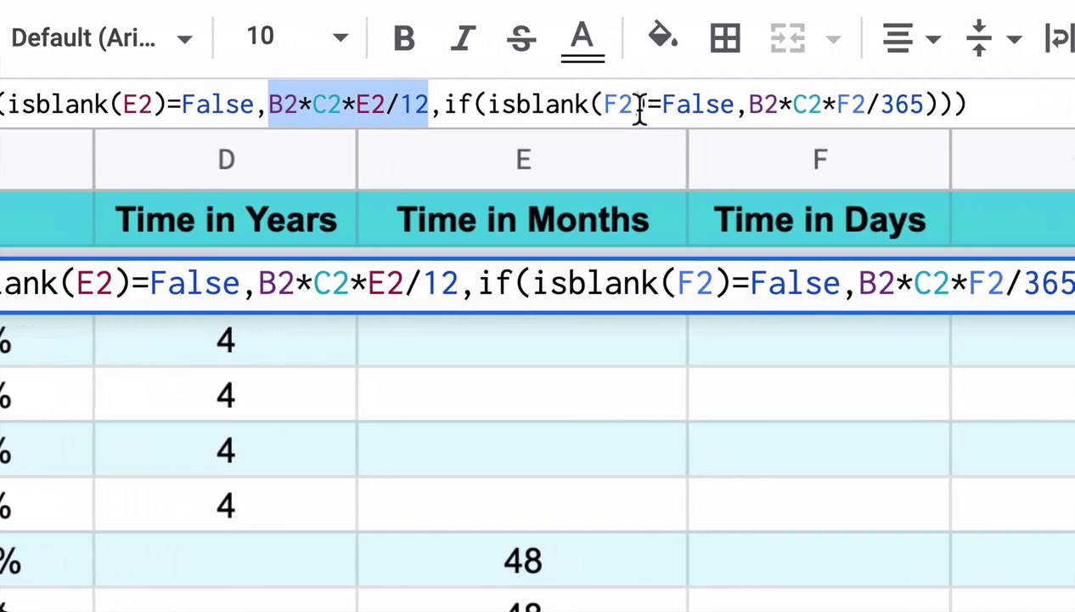
pyautogui.moveTo(358, 104); pyautogui.dragTo(838, 110)
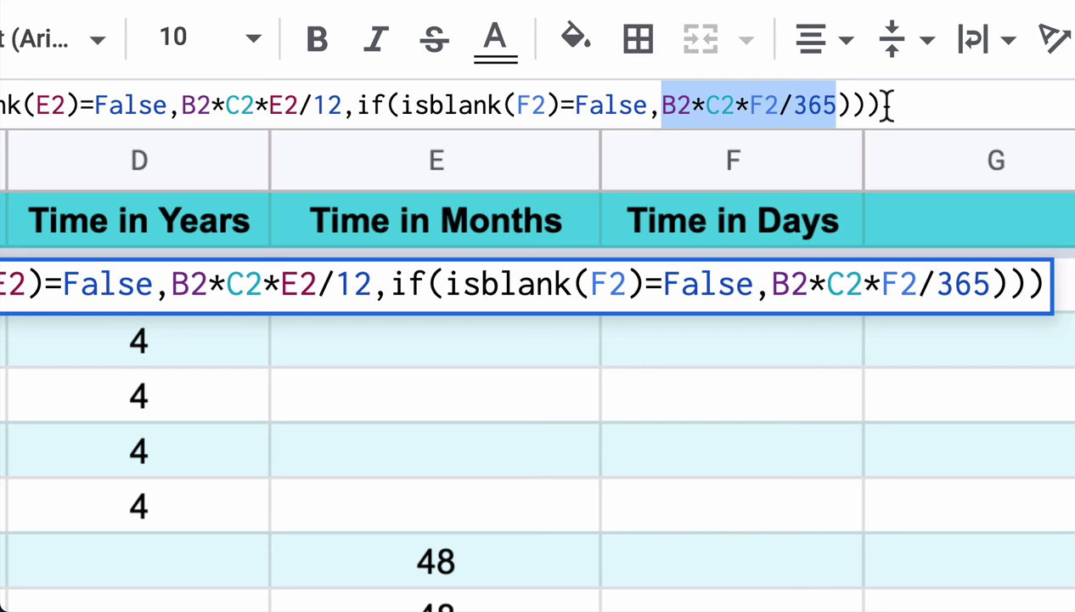
pyautogui.press('Return')
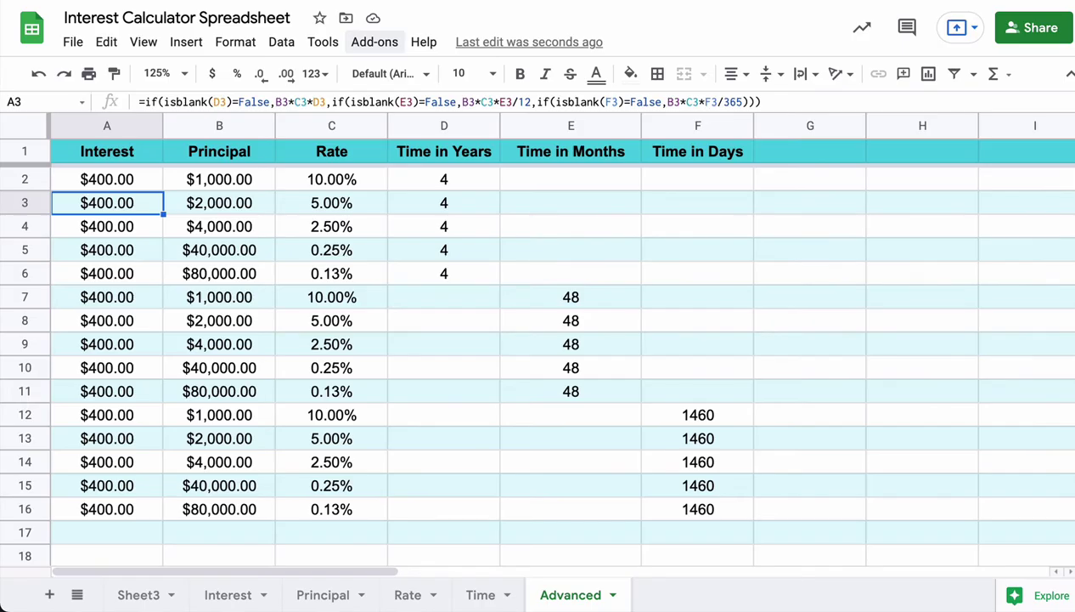
# Clear the years value in D2 to test the interest formula in A2 without any time input, and undo the deletion.
pyautogui.click(437, 180)
pyautogui.press('Delete')
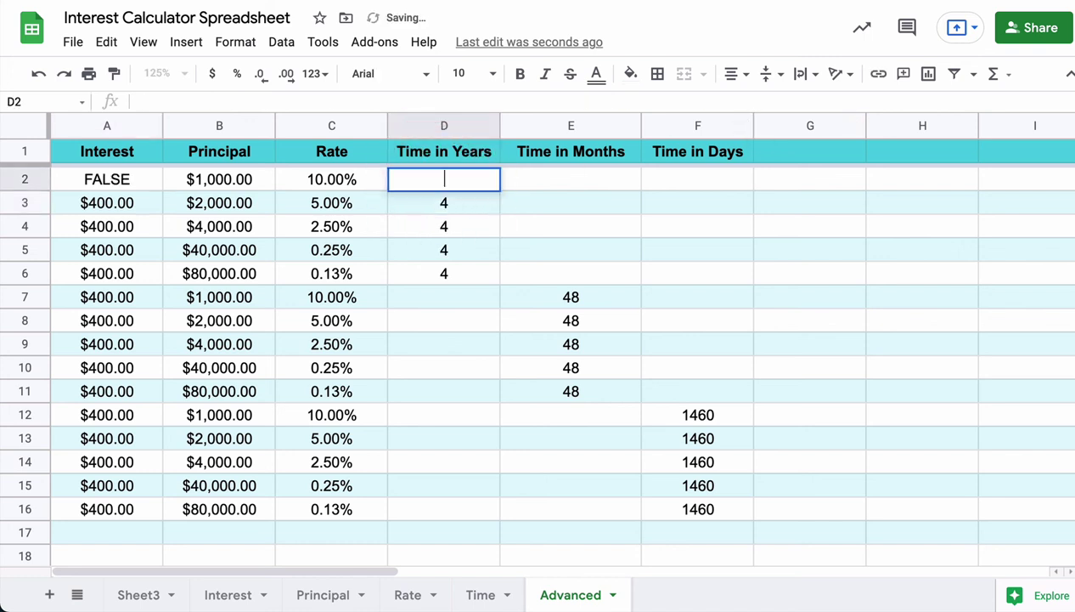
pyautogui.click(106, 180)
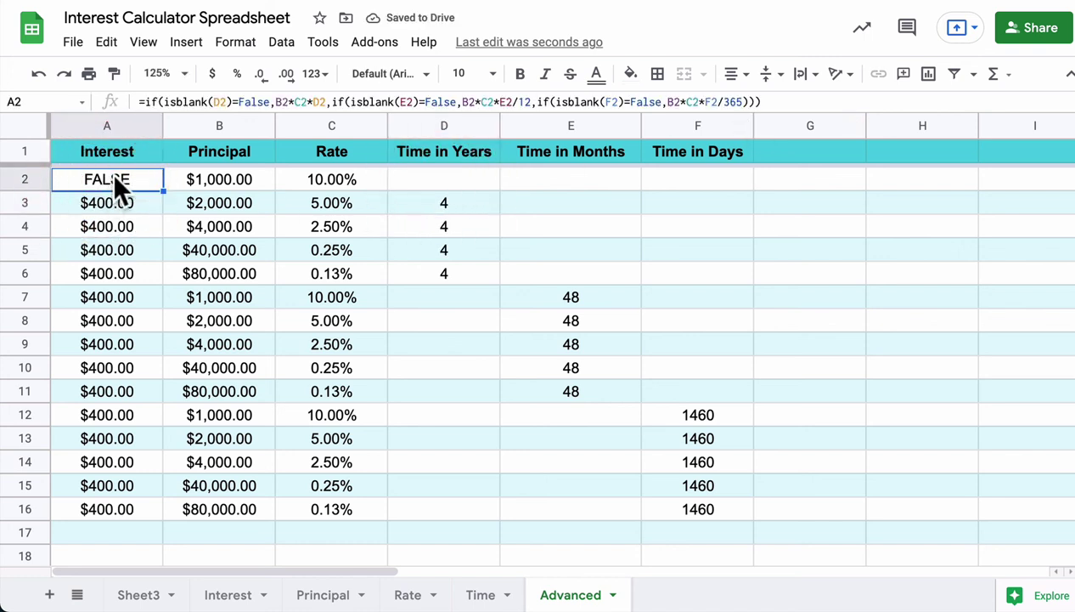
pyautogui.hotkey('ctrl', 'z')
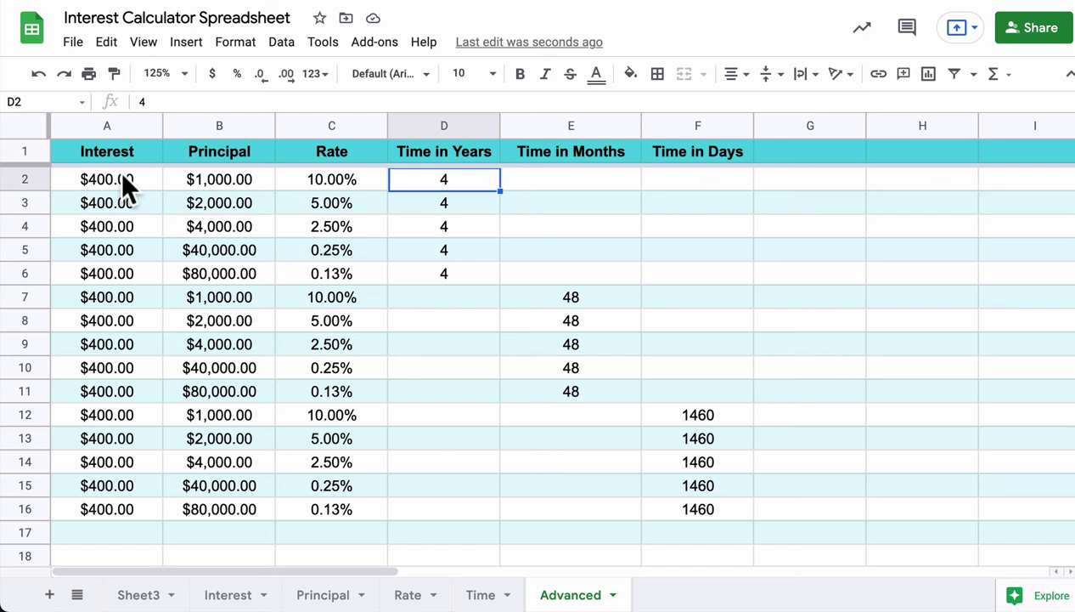
# Examine the year condition in A2's interest formula, along with the principal, rate and years cells B2, C2 and D2 it multiplies.
pyautogui.click(120, 171)
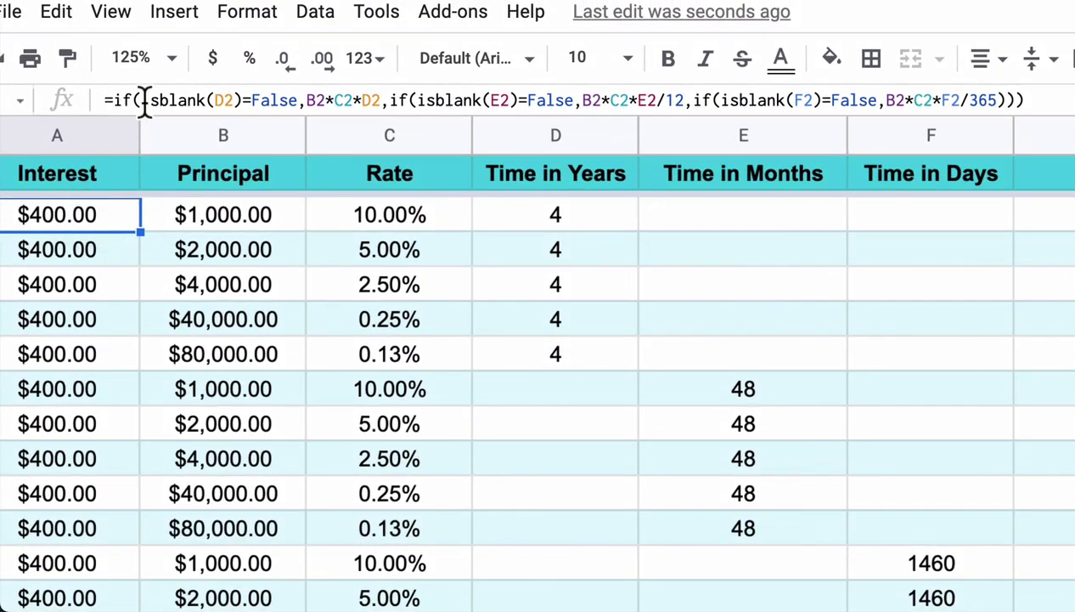
pyautogui.moveTo(141, 101); pyautogui.dragTo(377, 99)
pyautogui.click(555, 253)
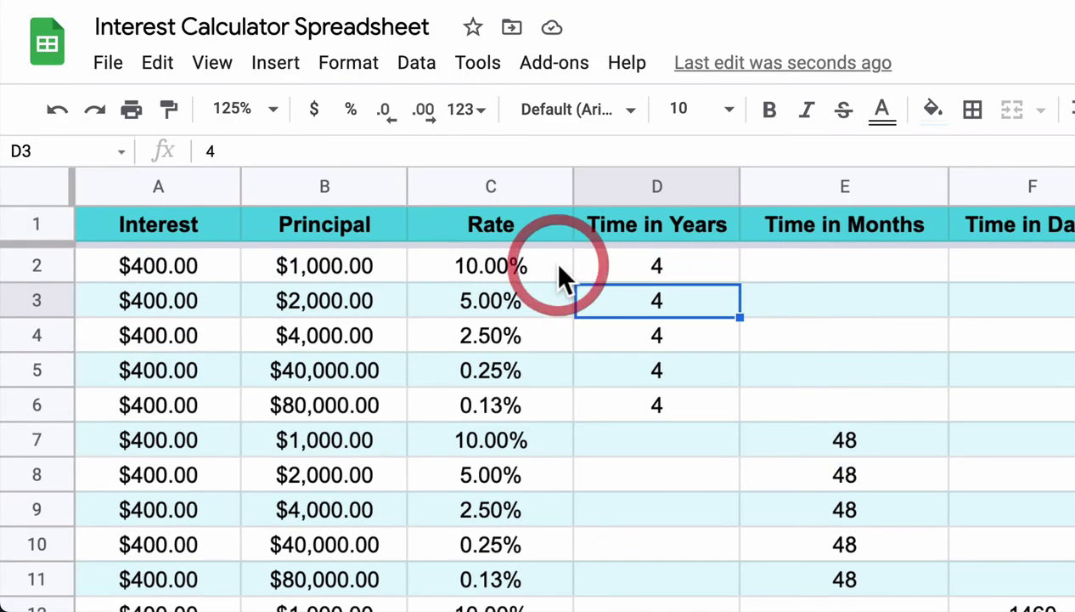
pyautogui.click(615, 274)
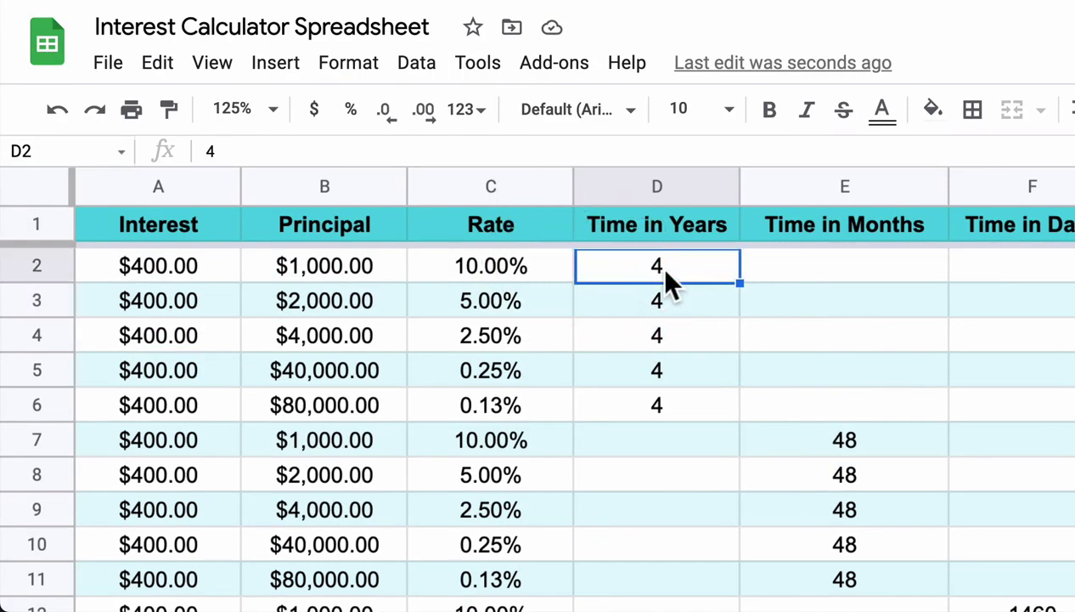
pyautogui.click(297, 262)
pyautogui.click(433, 265)
pyautogui.click(611, 265)
# Examine the month and day parts of A2's formula, highlighting the E2 and F2 ISBLANK conditions and their B2*C2*E2/12 and B2*C2*F2/365 calculations.
pyautogui.click(204, 271)
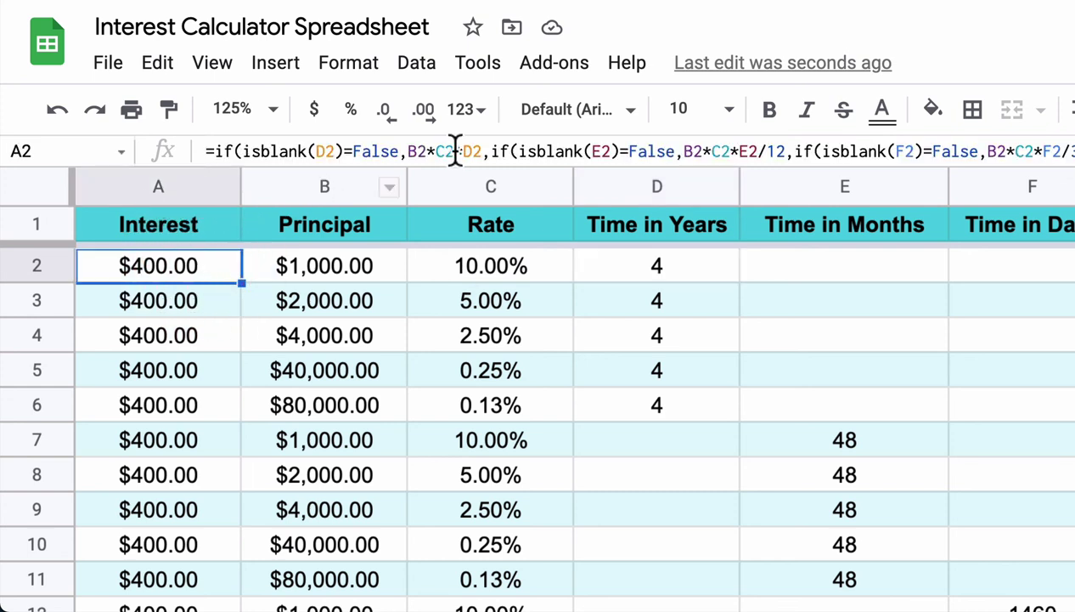
pyautogui.doubleClick(504, 152)
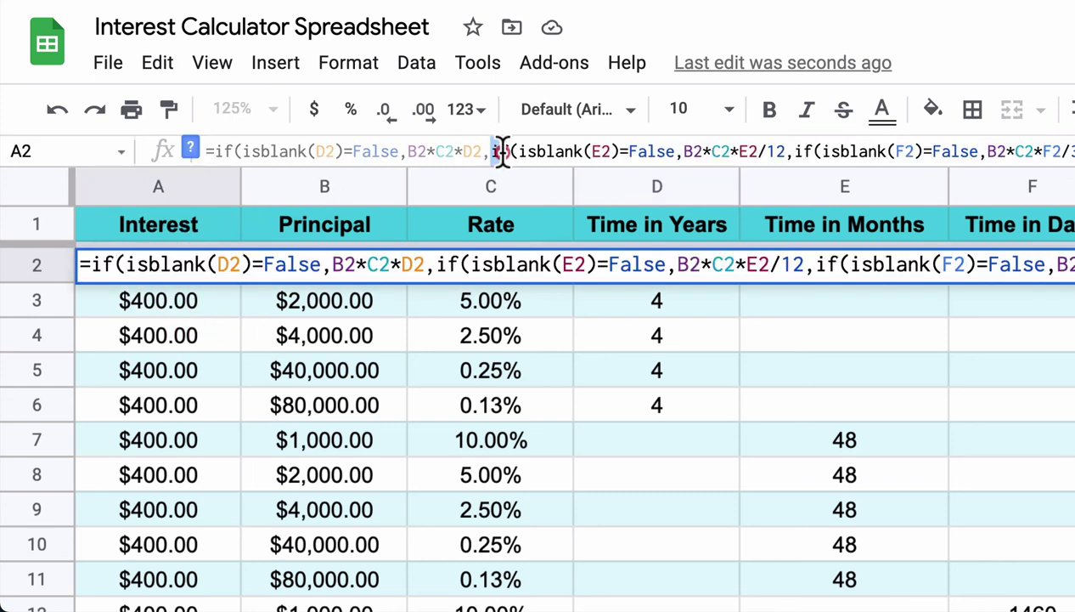
pyautogui.moveTo(502, 151); pyautogui.dragTo(677, 153)
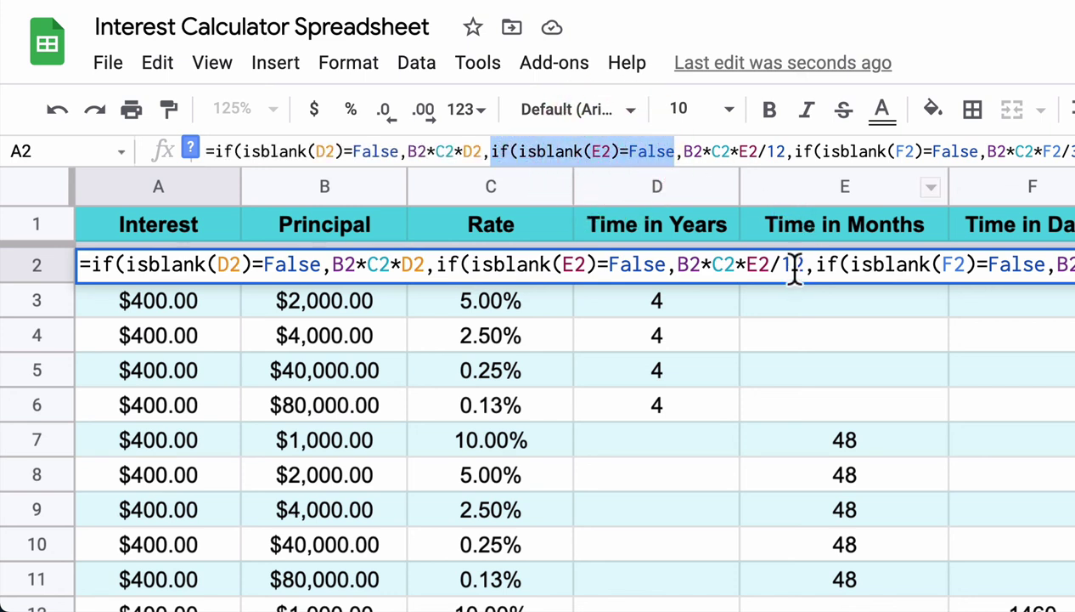
pyautogui.click(685, 152)
pyautogui.moveTo(684, 151); pyautogui.dragTo(783, 157)
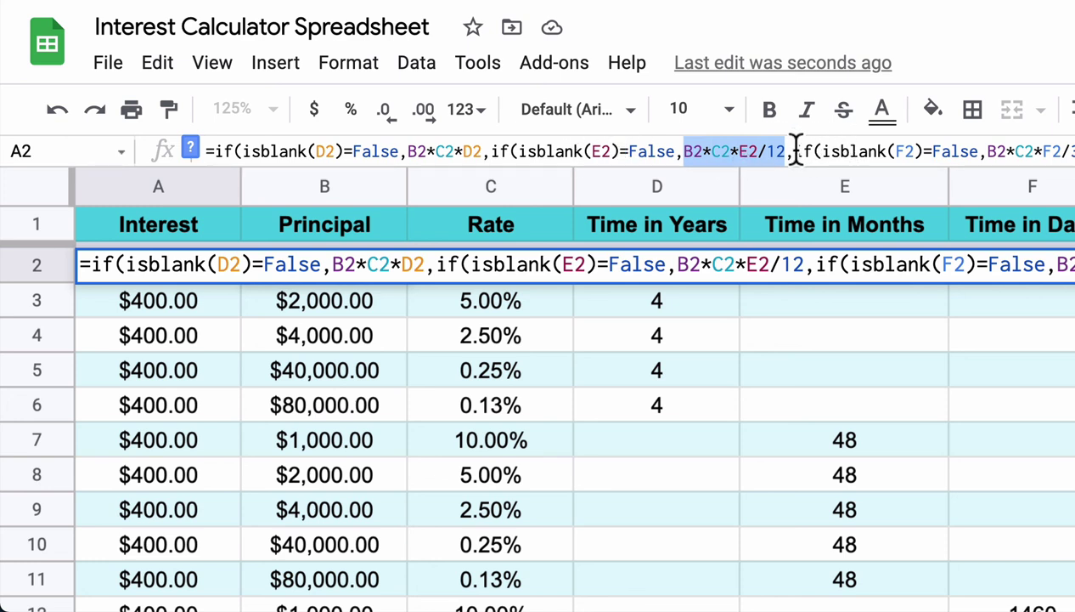
pyautogui.moveTo(794, 151); pyautogui.dragTo(977, 152)
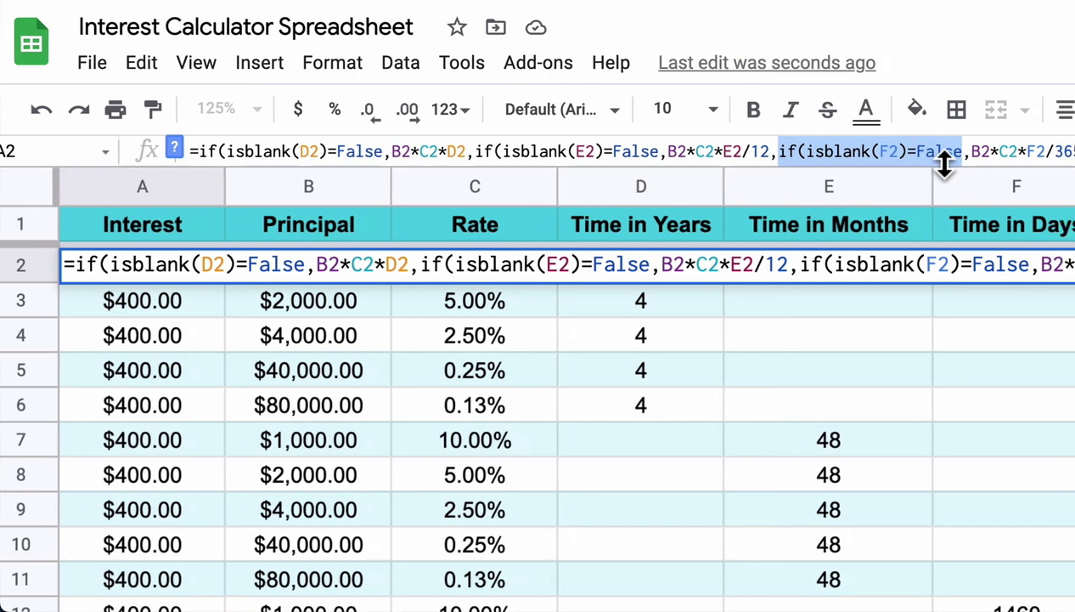
pyautogui.moveTo(988, 151); pyautogui.dragTo(1048, 157)
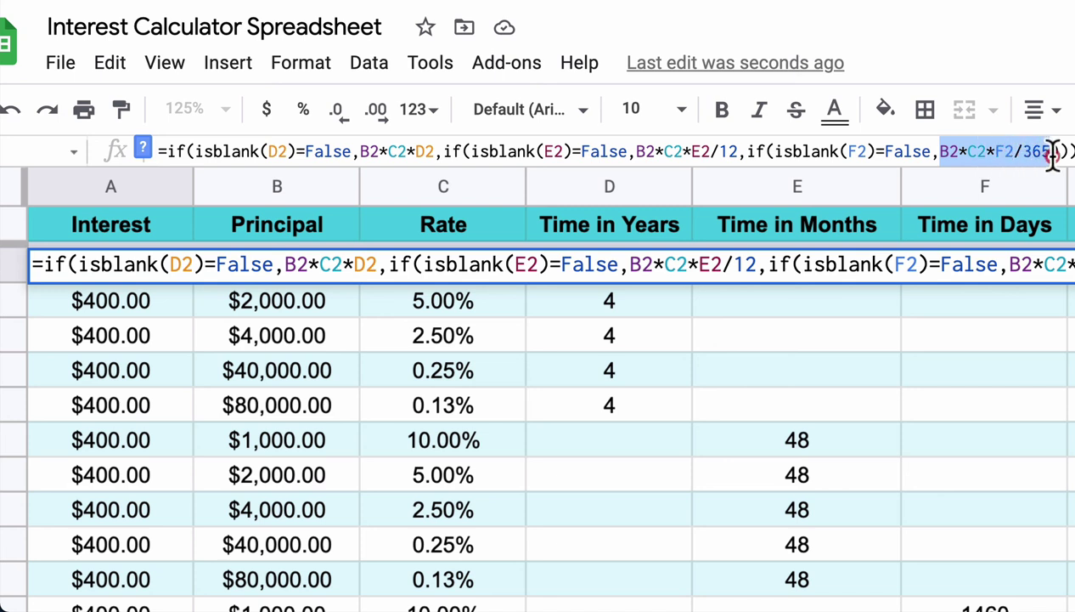
pyautogui.press('Return')
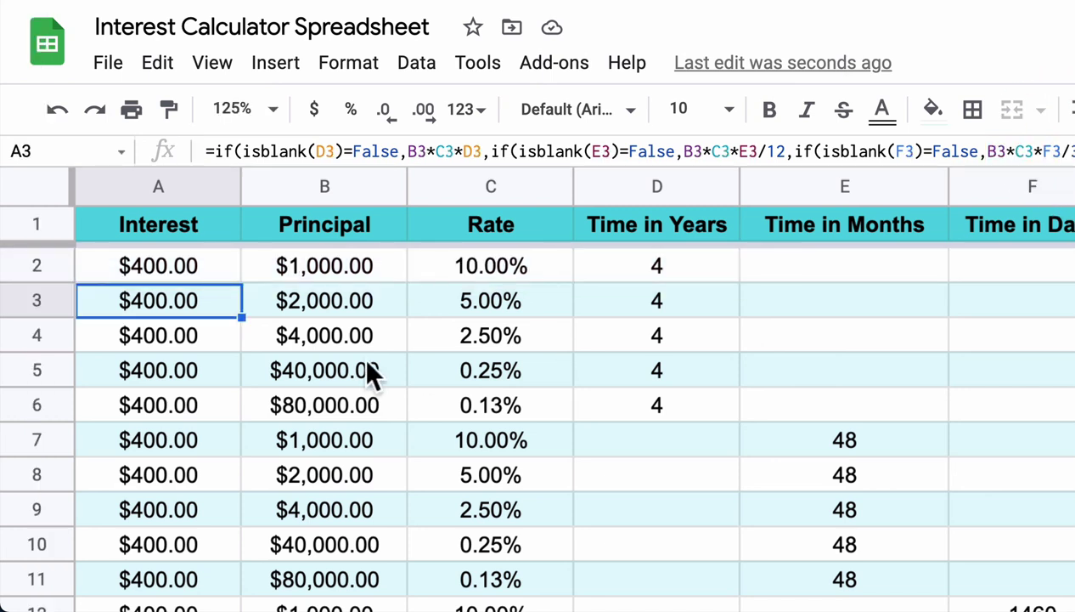
pyautogui.click(201, 260)
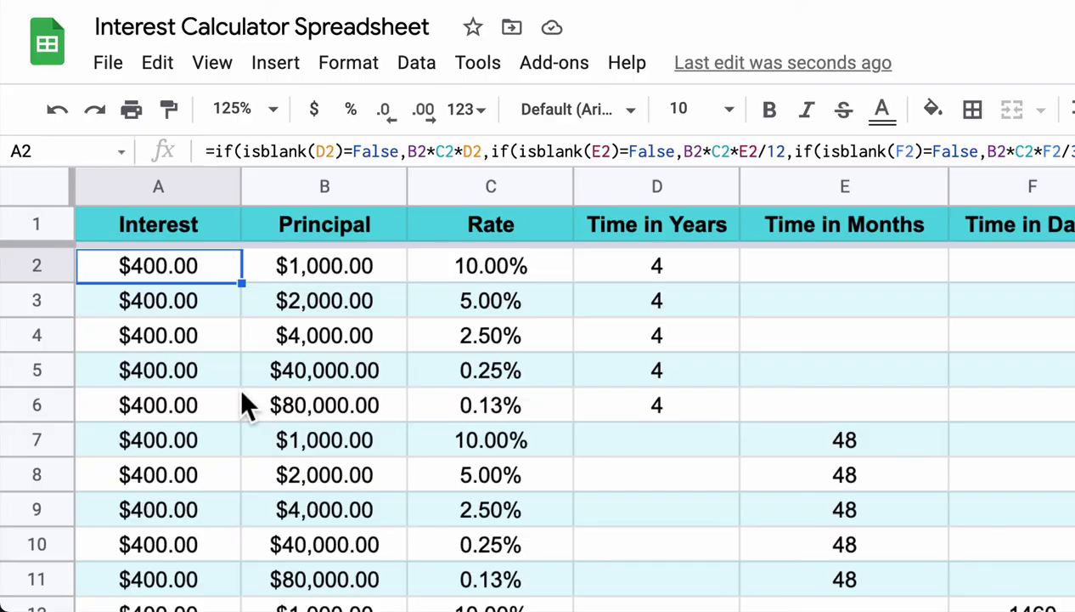